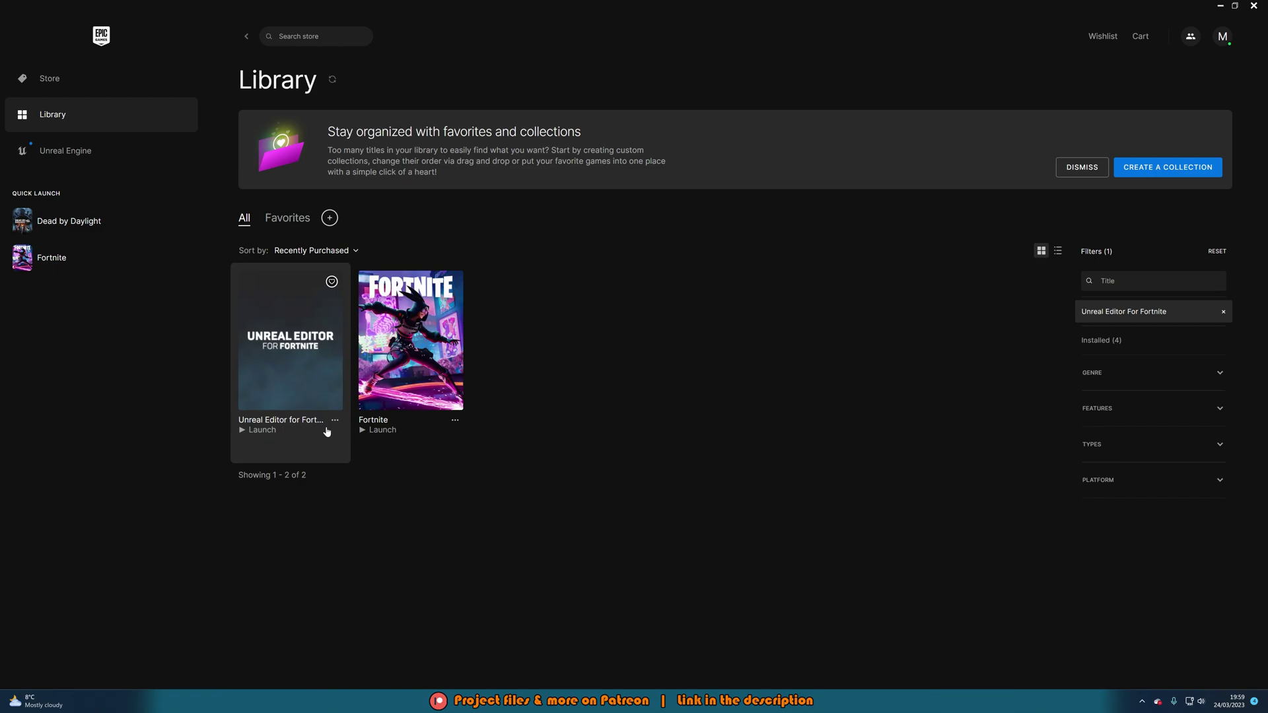
Launch Unreal Editor for Fortnite and accept both end user license agreements after scrolling each to its end
click(326, 431)
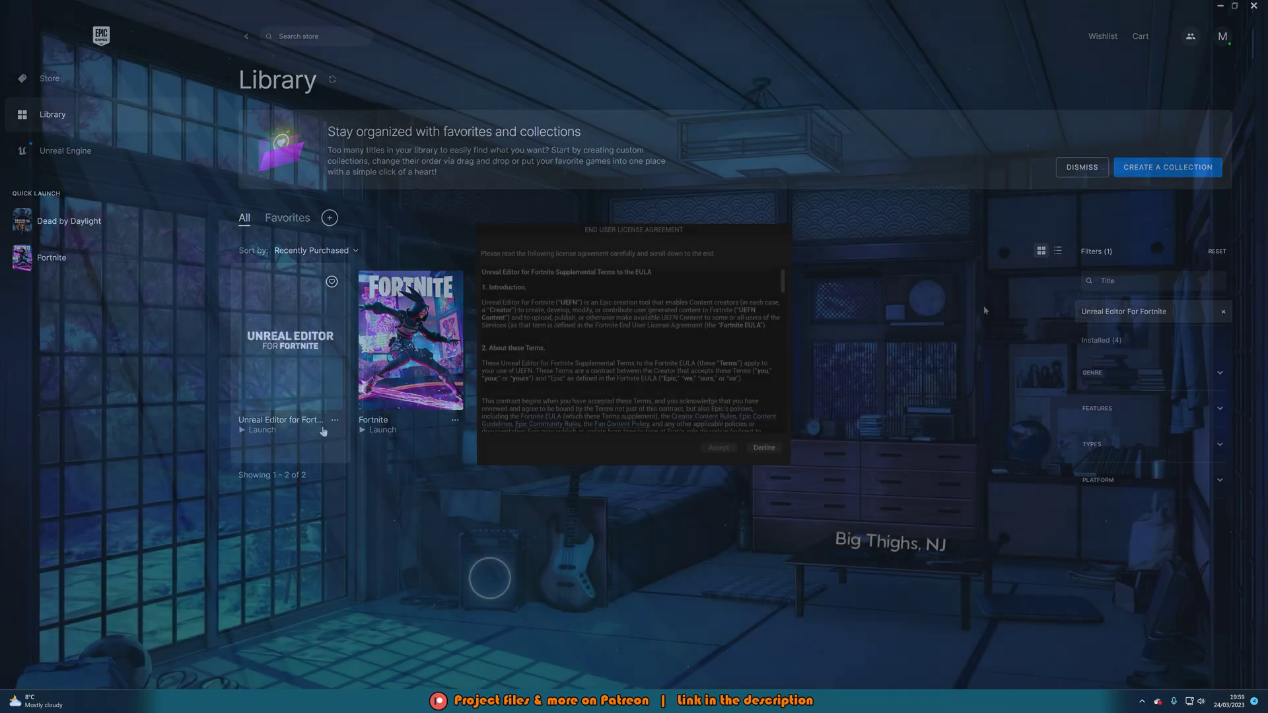
scroll(643, 348, down, 15)
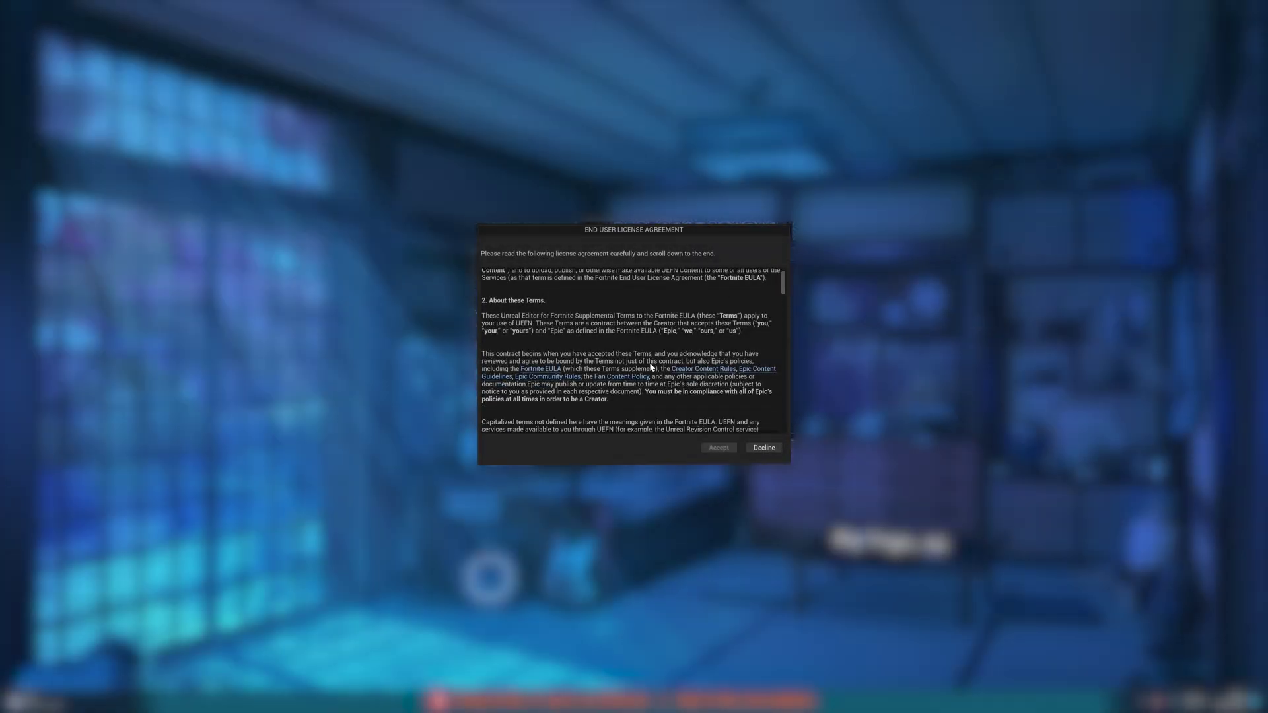
scroll(650, 367, down, 10)
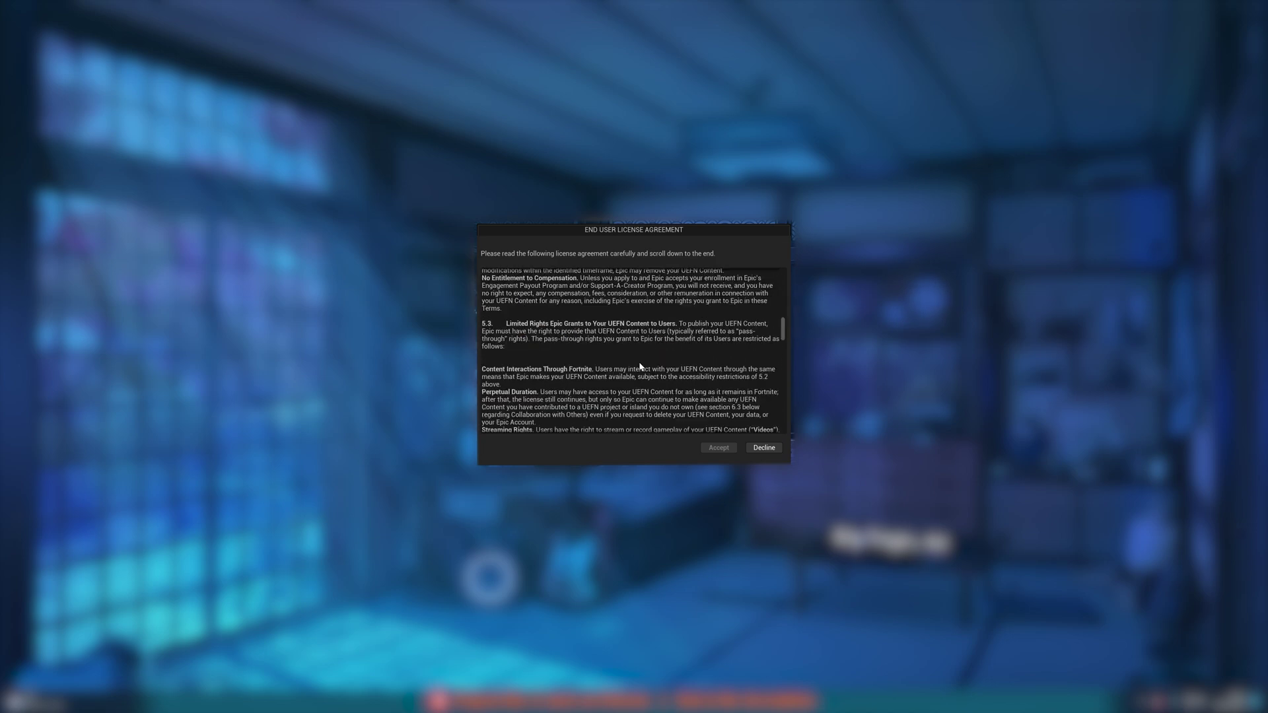
drag(784, 342, 753, 449)
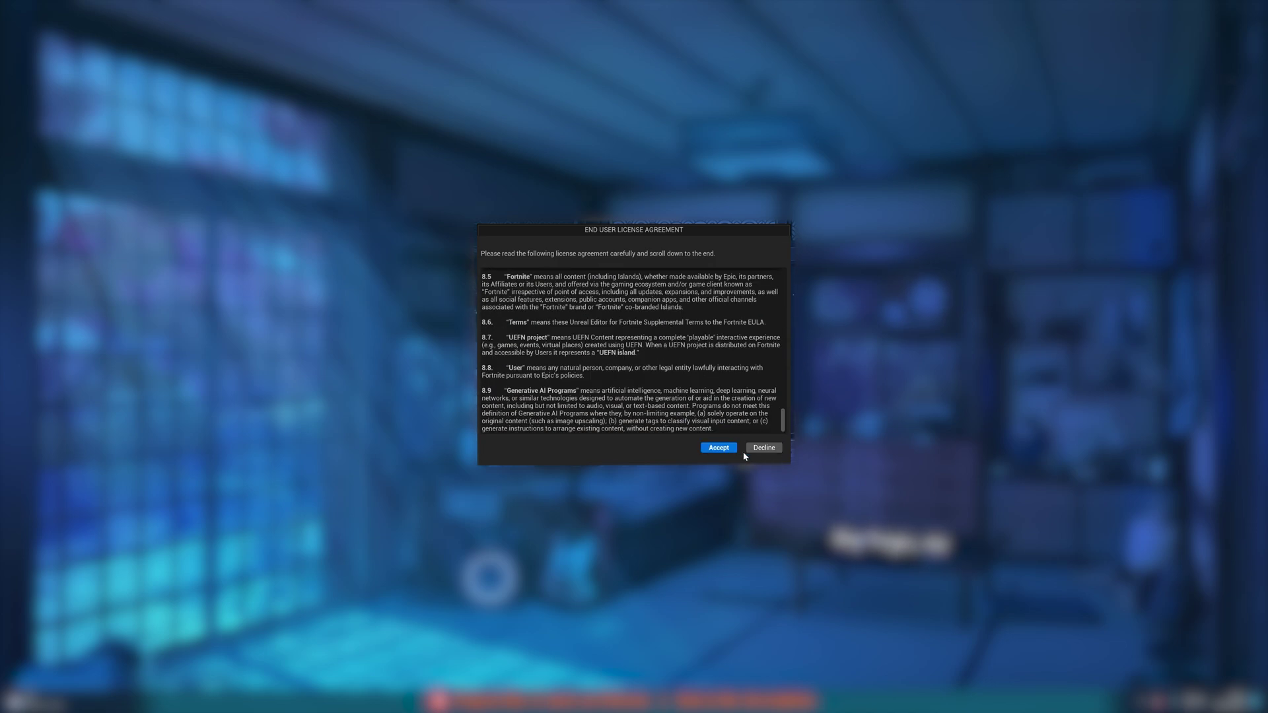
click(718, 447)
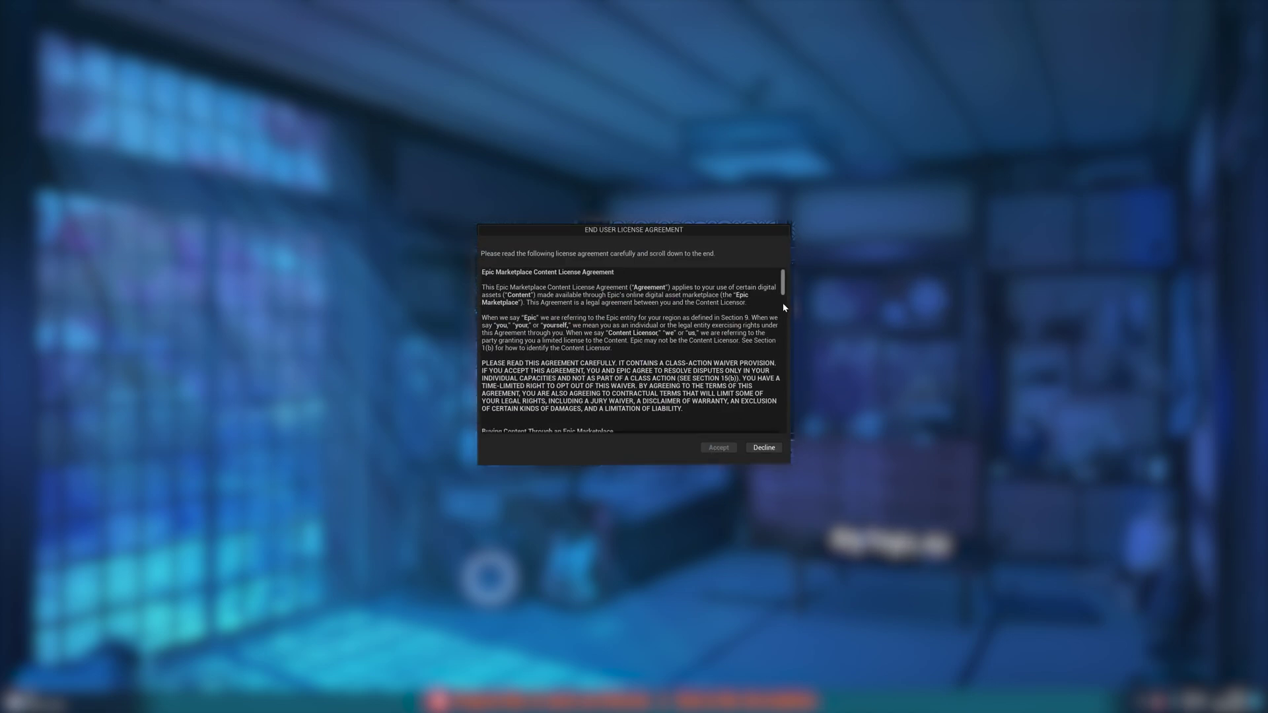
drag(784, 292, 782, 438)
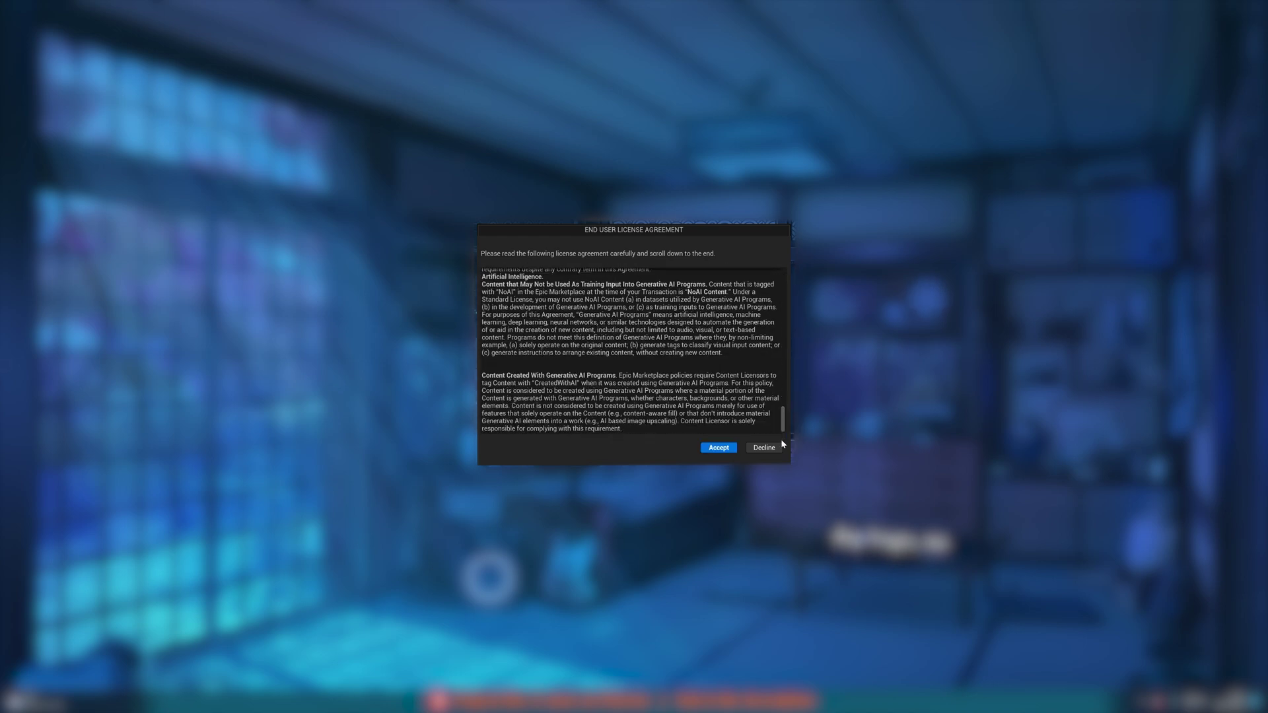
click(718, 447)
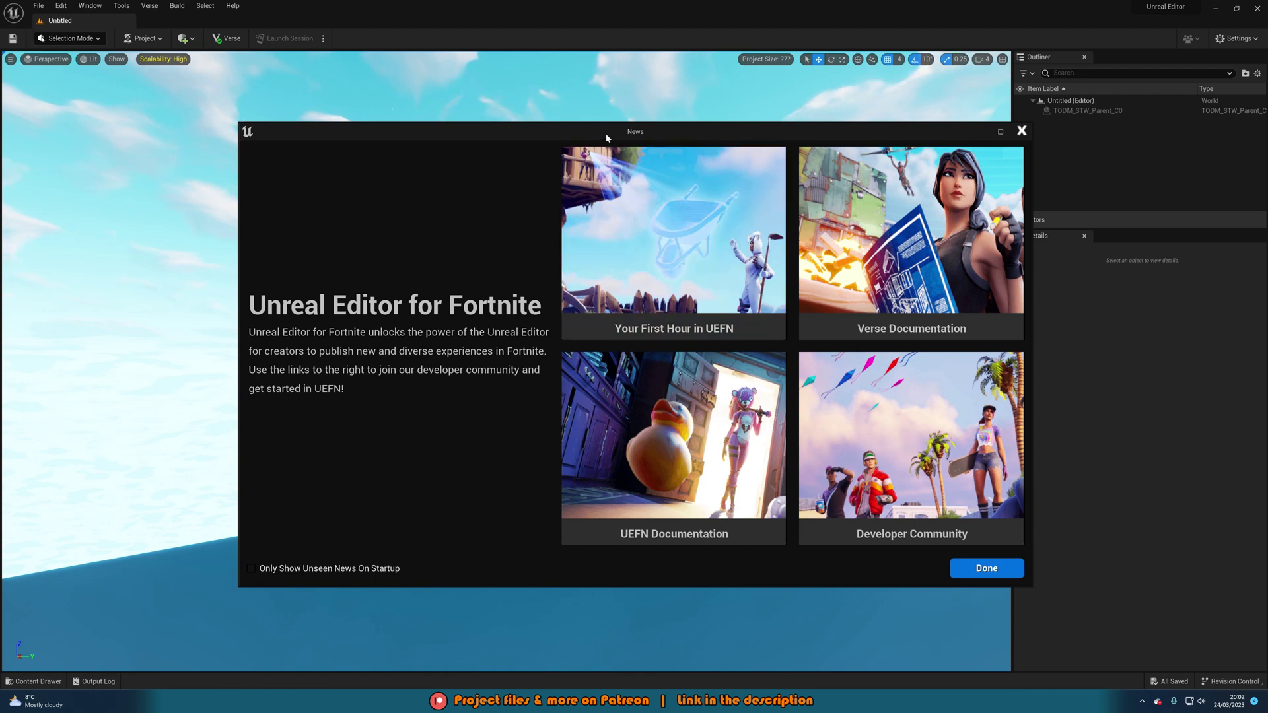
Dismiss the news window and look through the island templates, the feature examples and the list of own projects
click(988, 576)
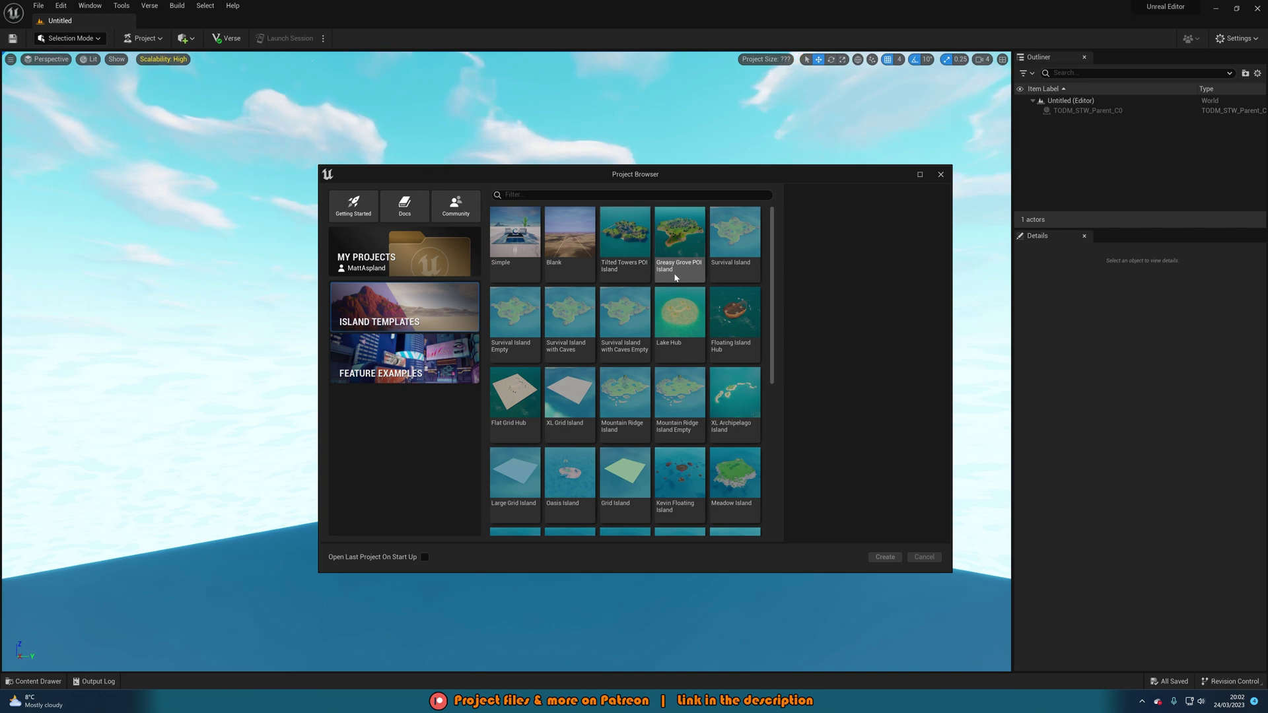
scroll(701, 407, down, 3)
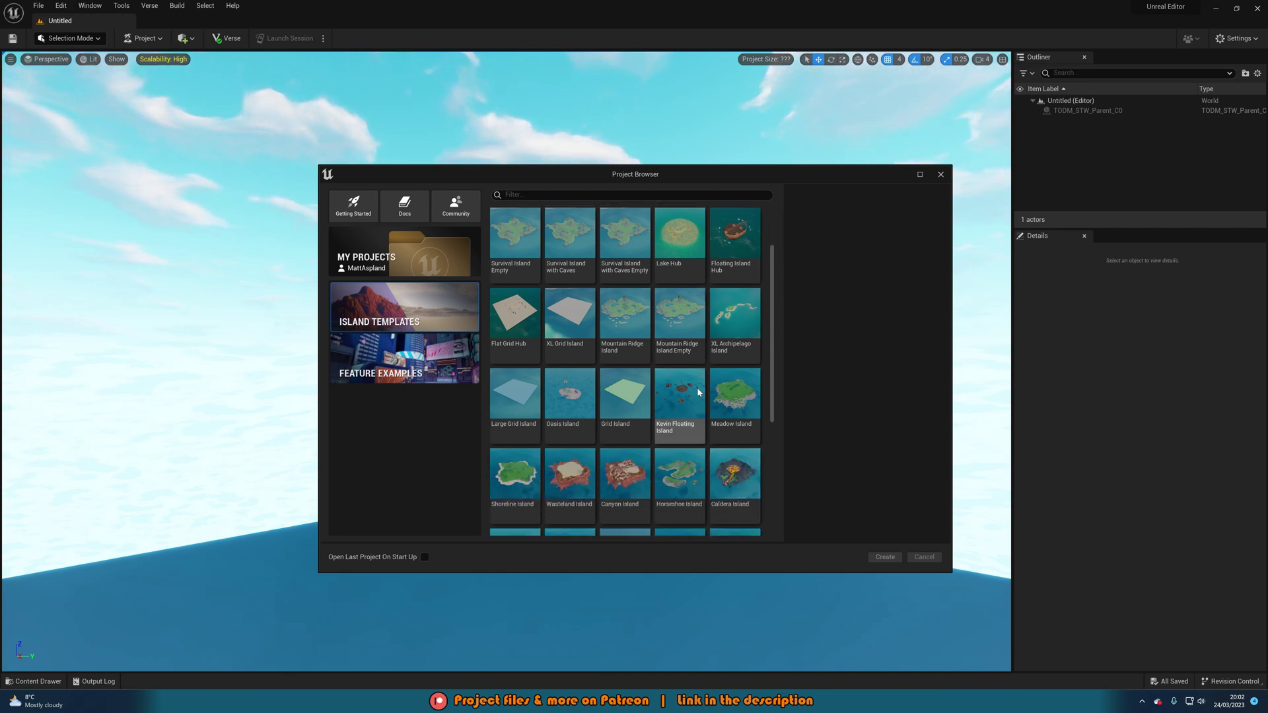
scroll(701, 409, down, 1)
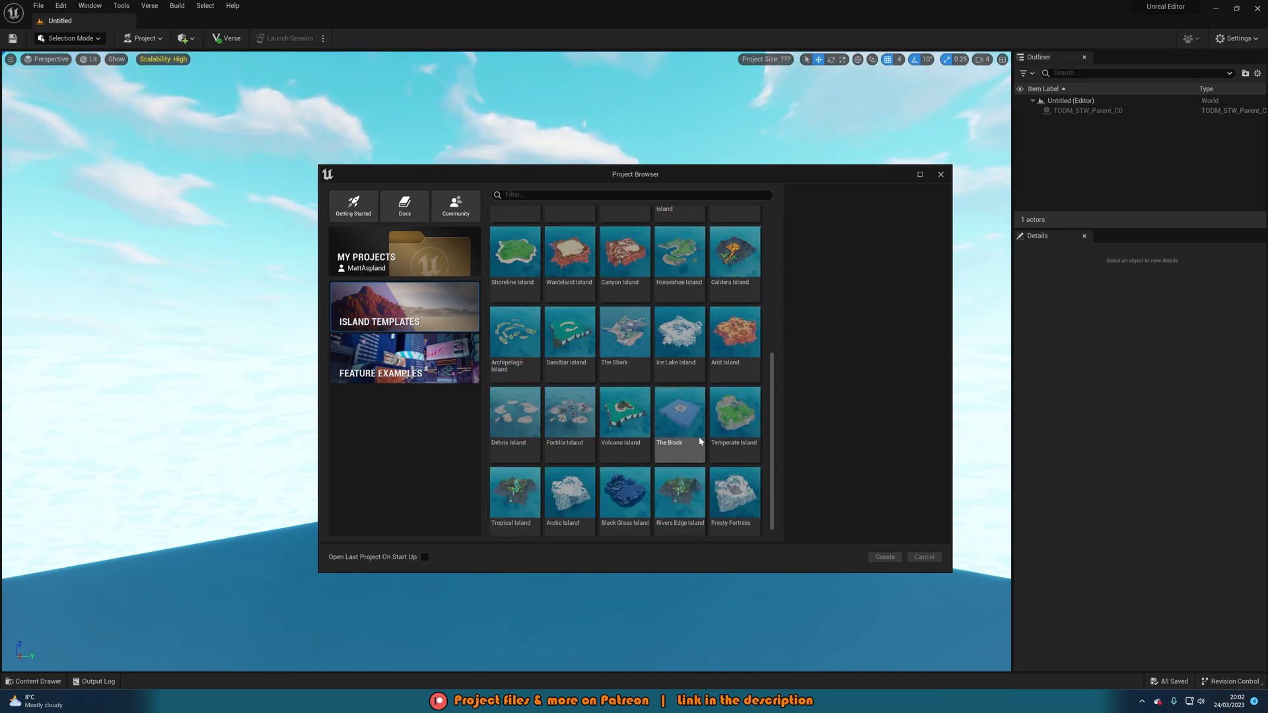
click(428, 366)
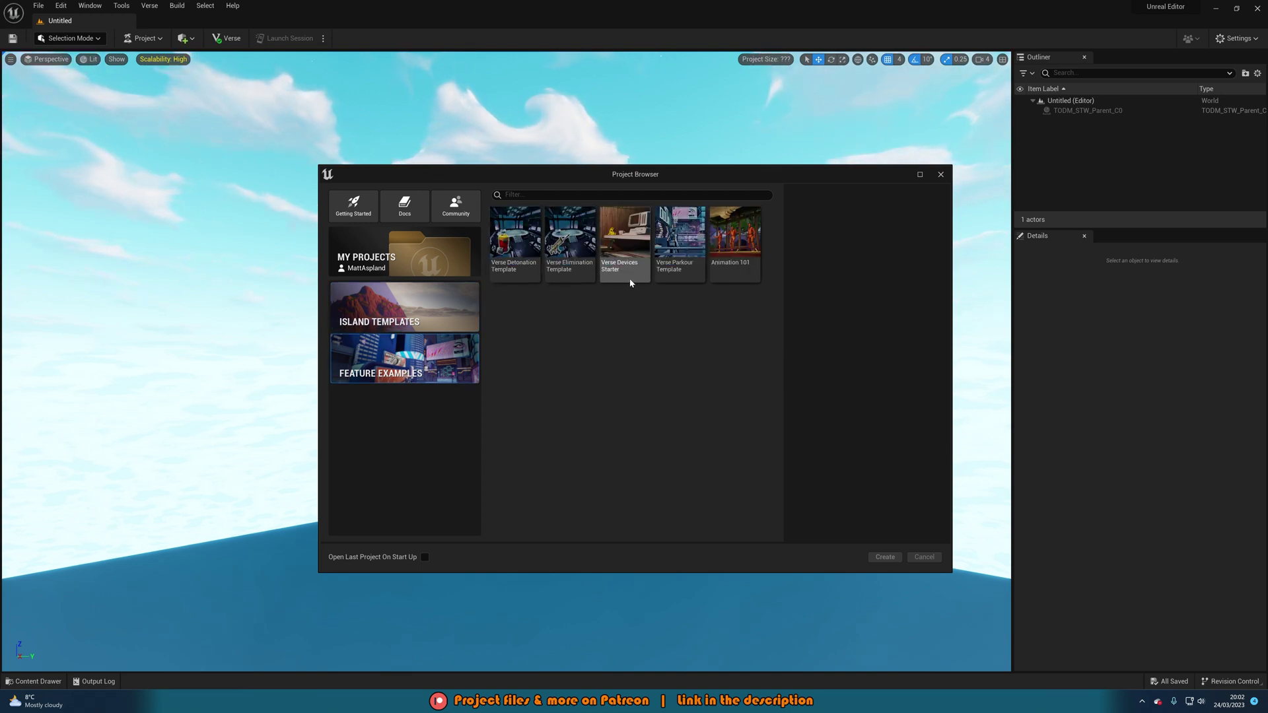
click(436, 277)
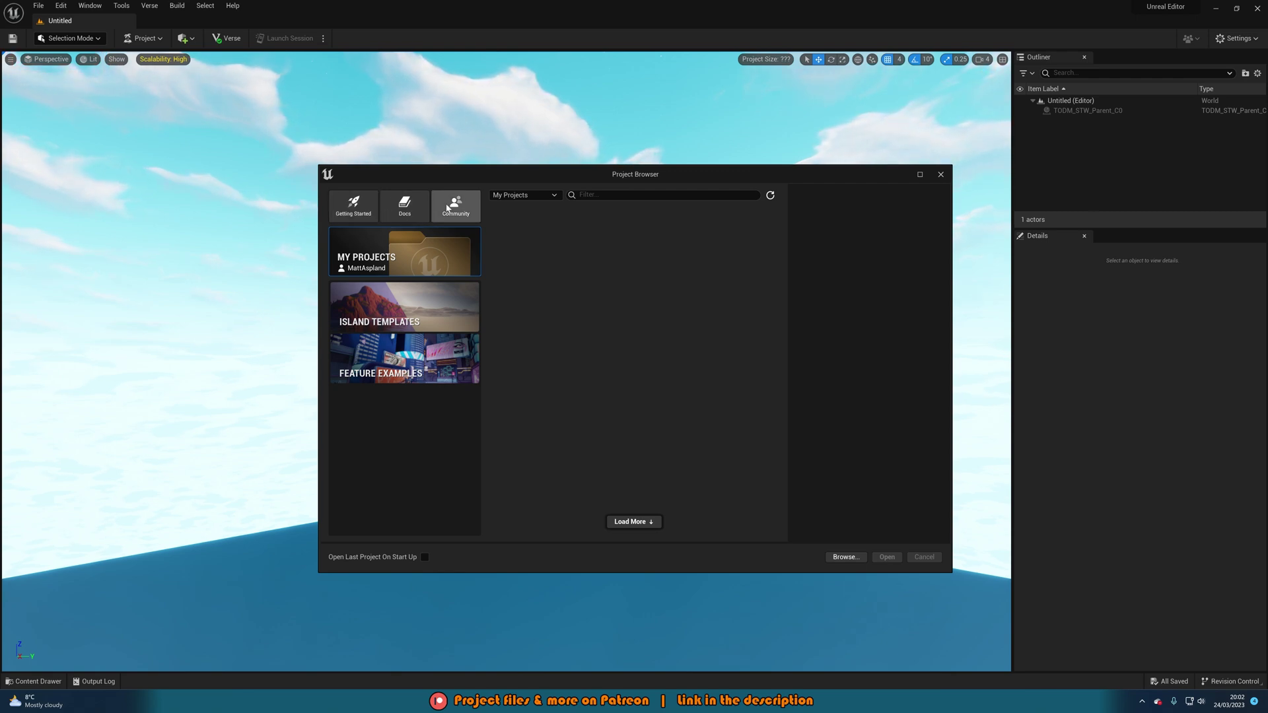
Open the online documentation from the project browser and read through the Unreal Editor for Fortnite overview page
click(373, 210)
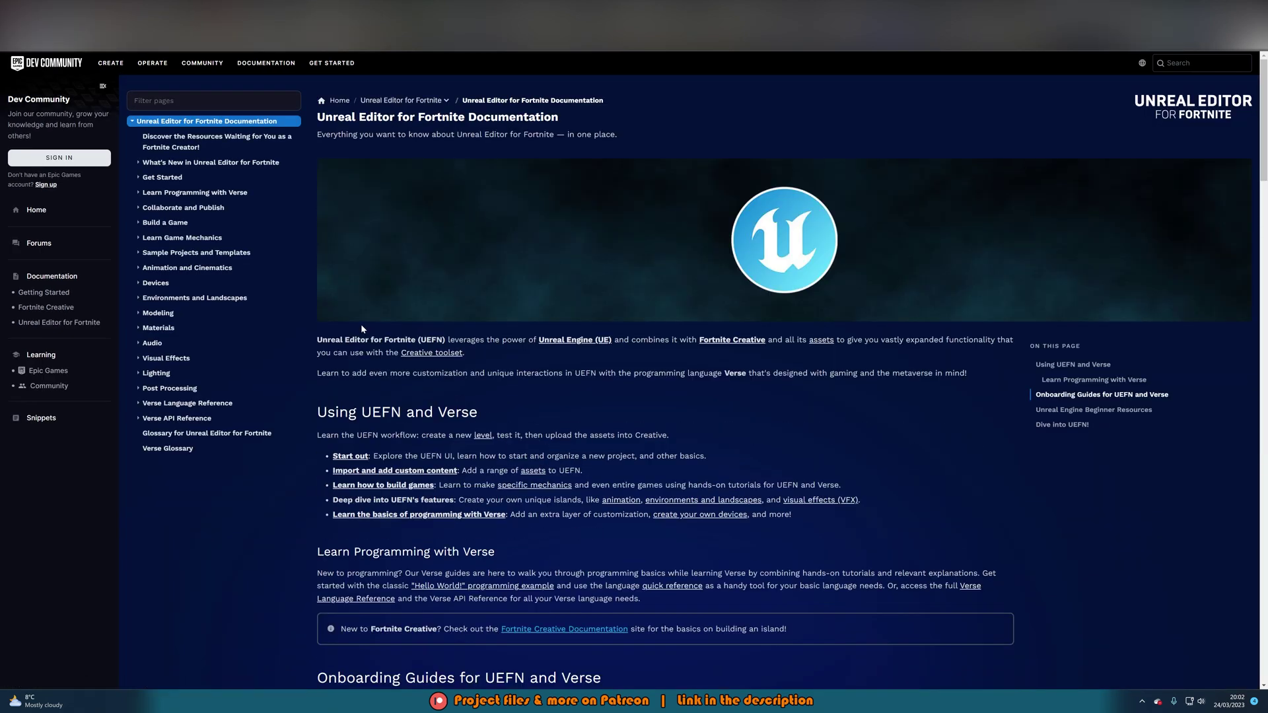
scroll(599, 422, down, 8)
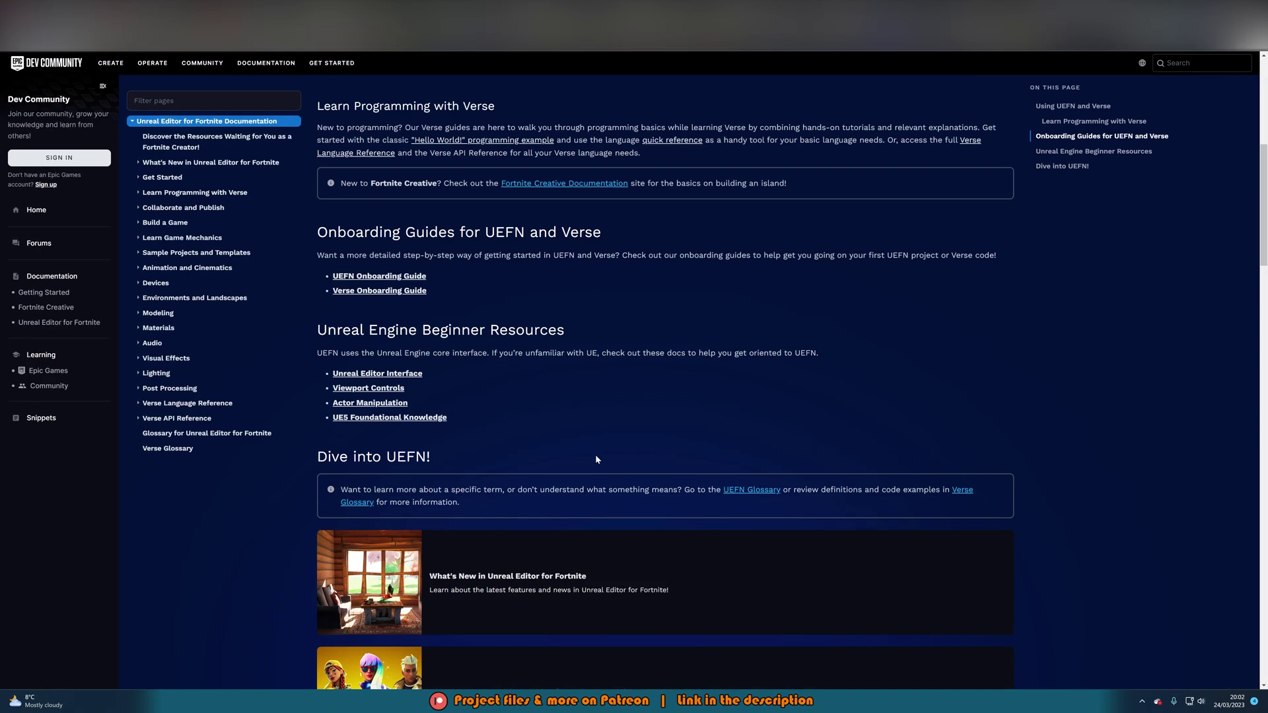
scroll(594, 458, down, 5)
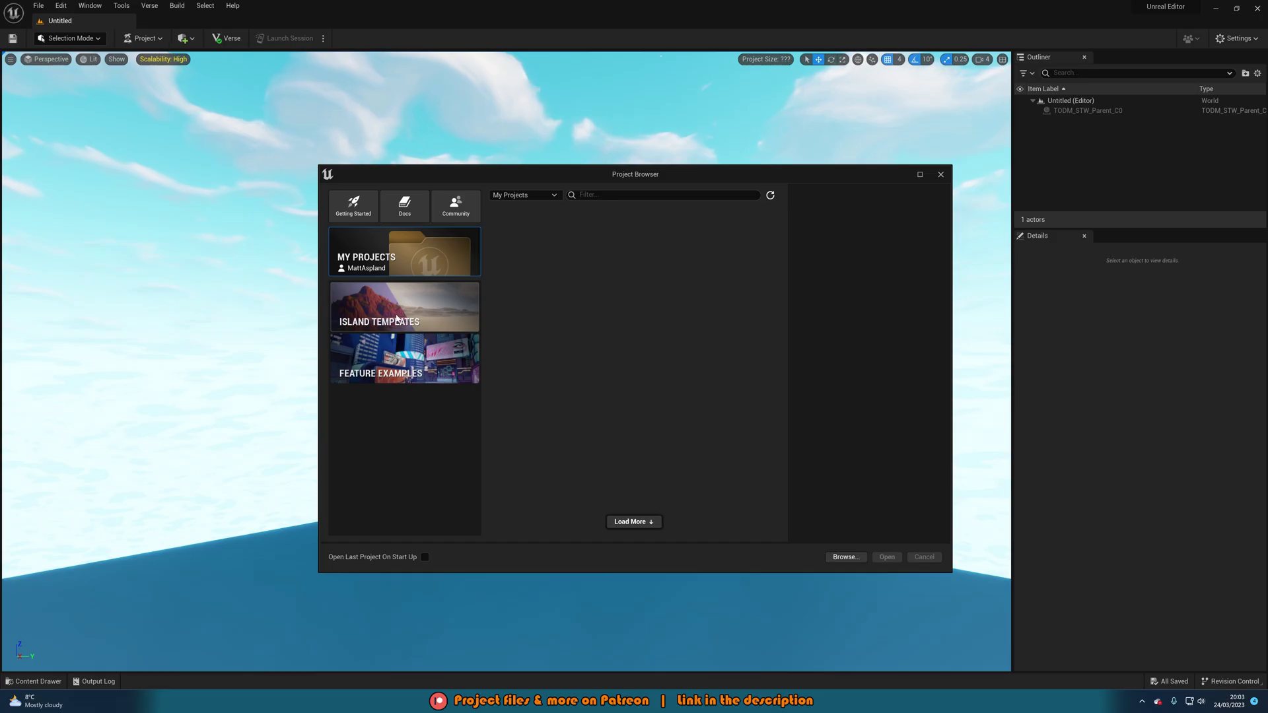
Choose the Tilted Towers POI Island template for the new project
click(397, 319)
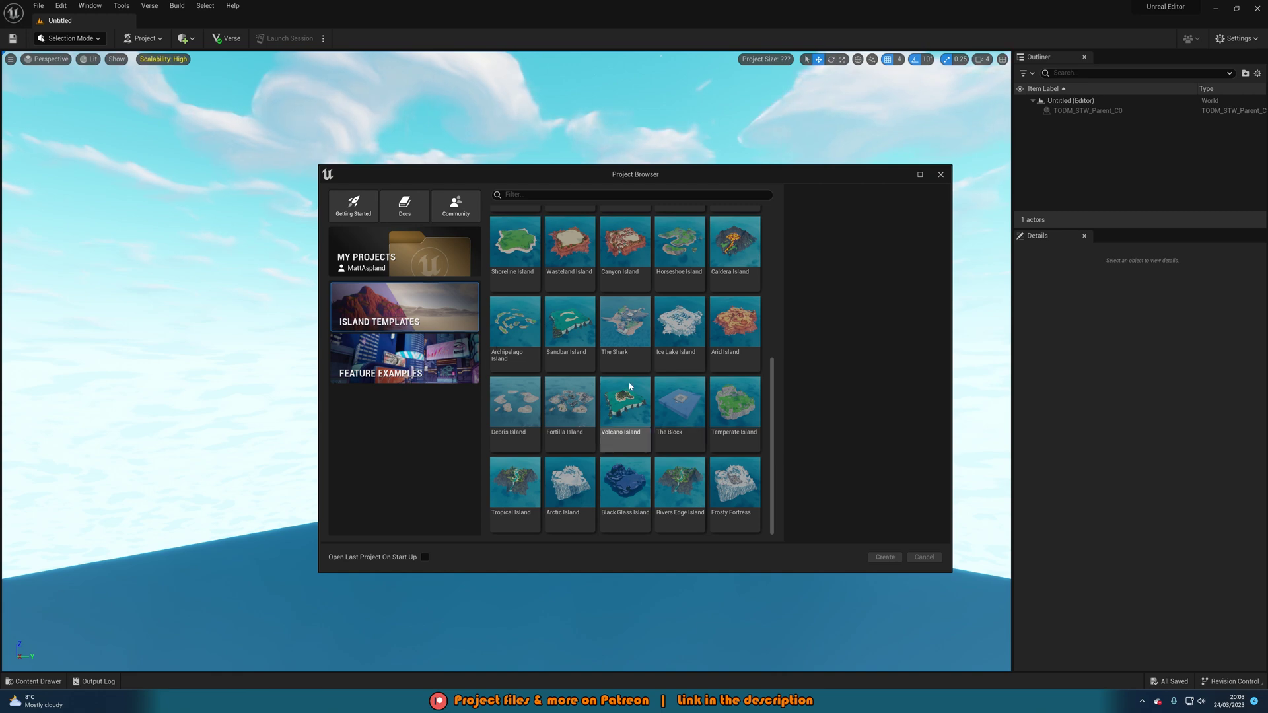
scroll(653, 377, up, 5)
scroll(667, 383, up, 1)
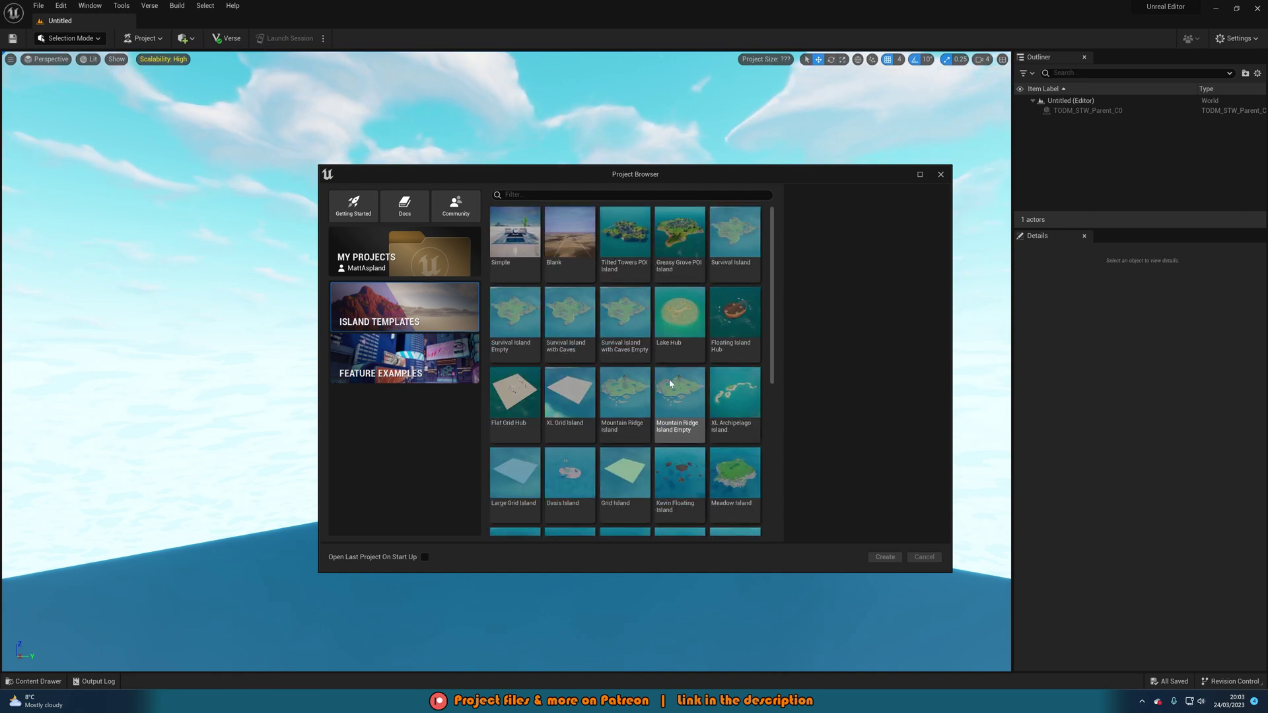
click(646, 244)
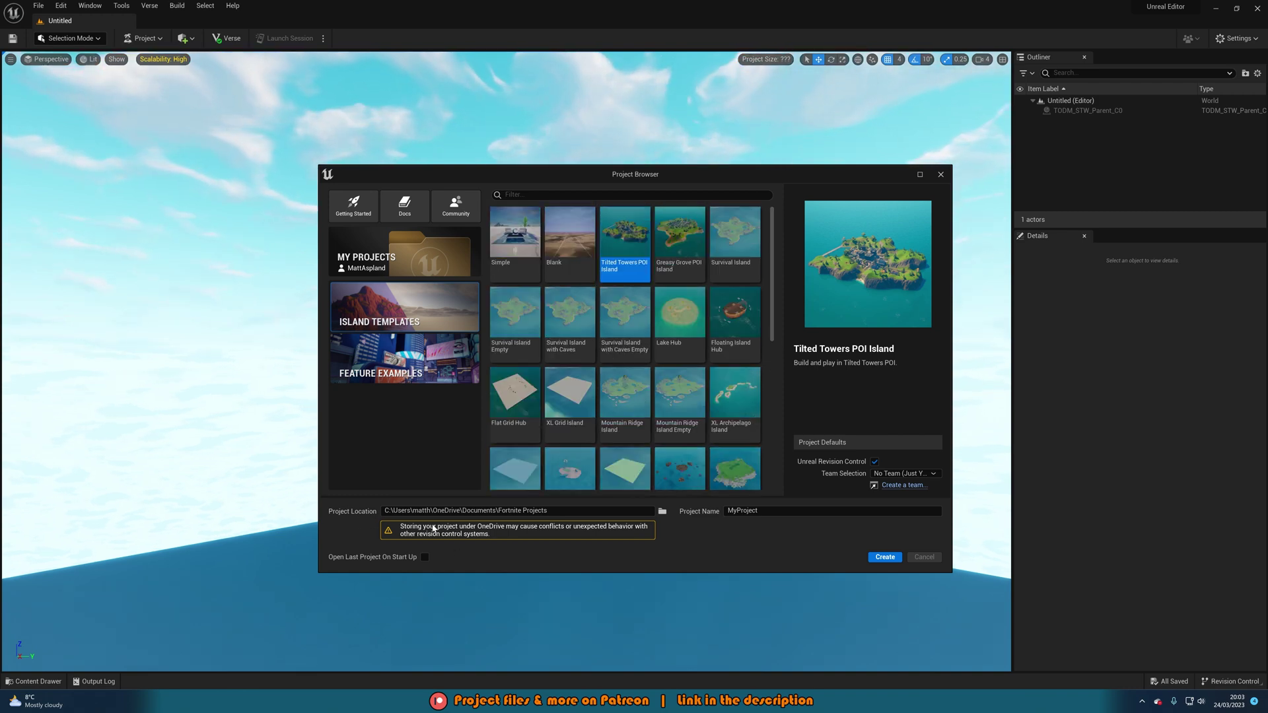
Set the project location to the Unreal Projects folder on drive D
click(661, 512)
scroll(366, 443, down, 5)
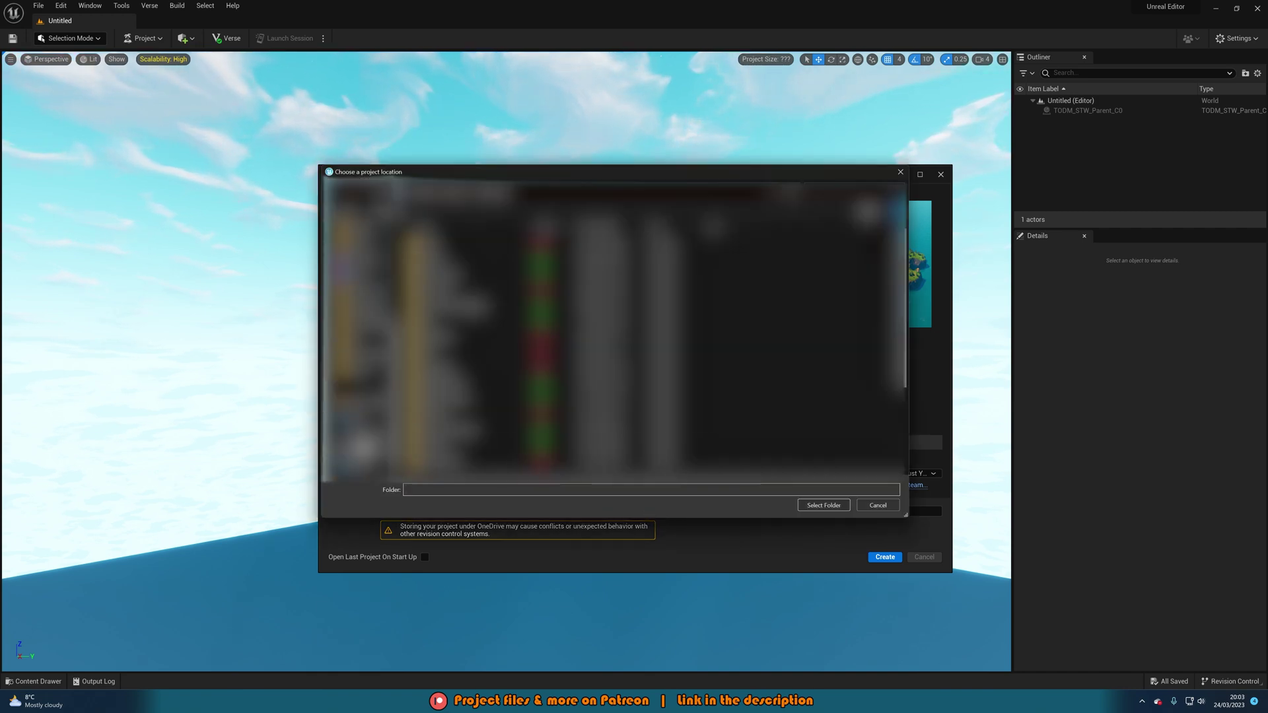
click(369, 450)
scroll(462, 444, down, 2)
double_click(456, 453)
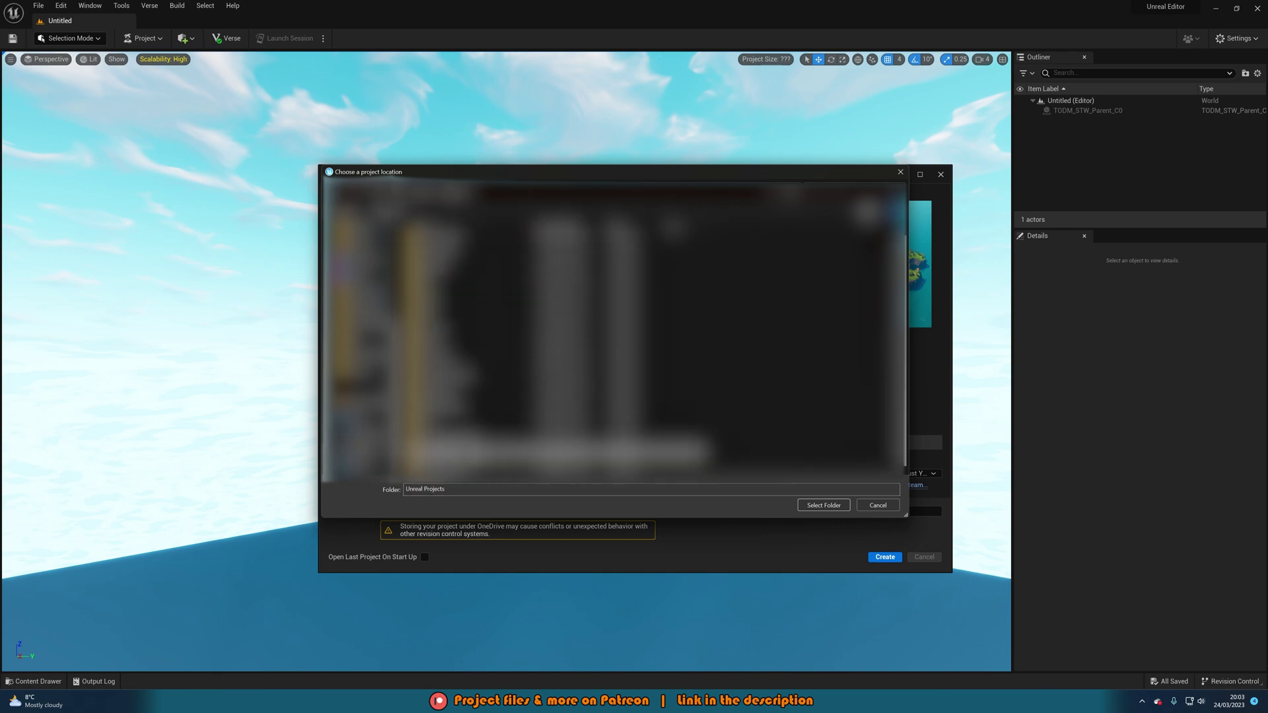
click(823, 505)
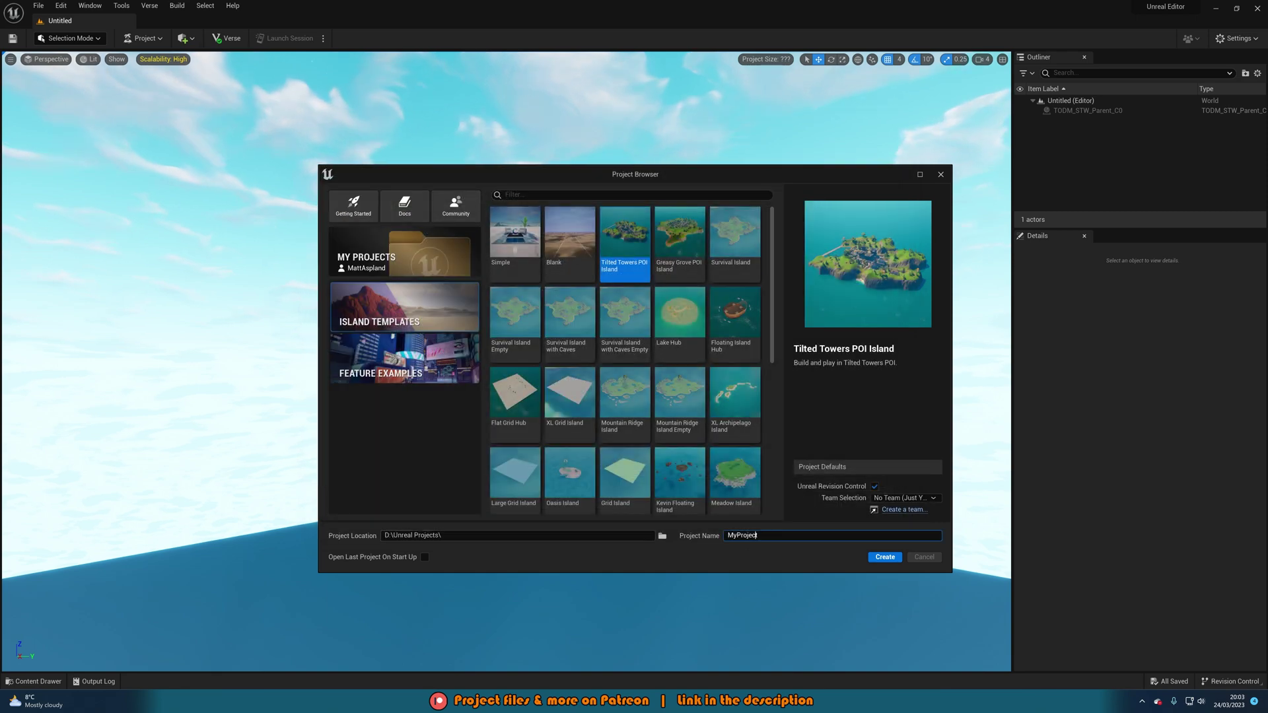
Name the project FortniteTitledMap, keep the team selection at No Team, and create the project
double_click(757, 536)
text(Fortnite)
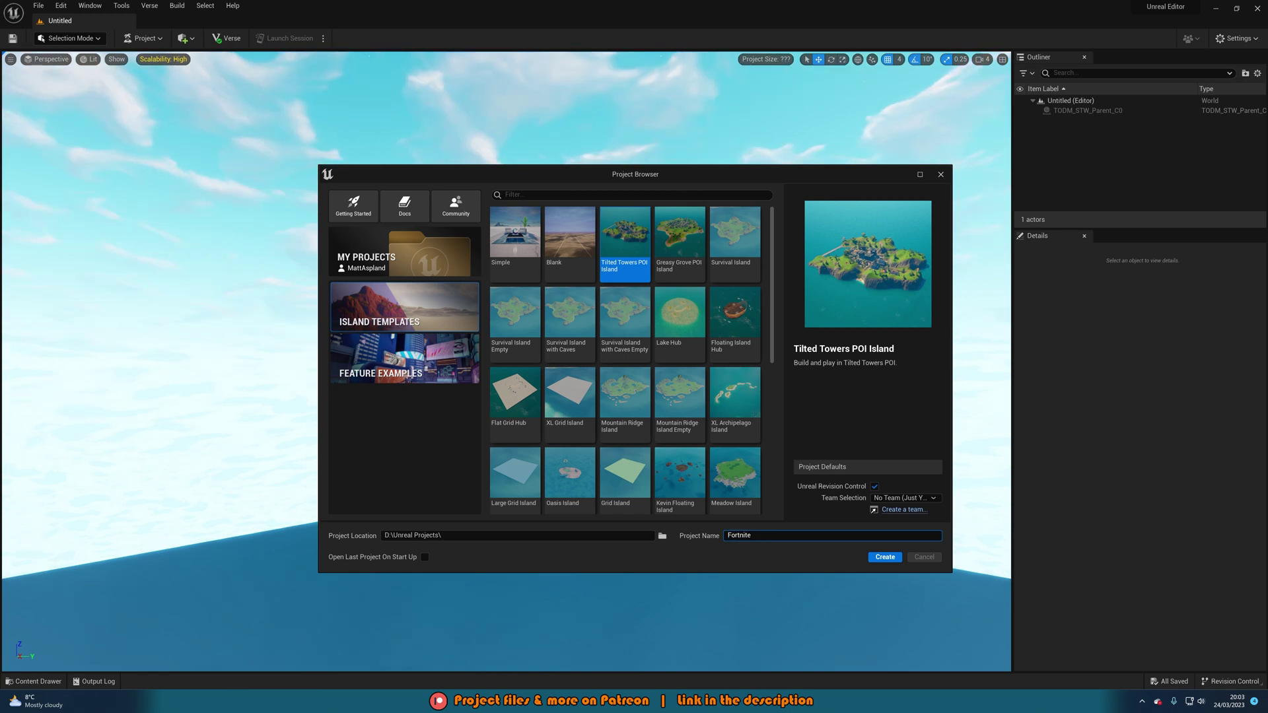
text(TitledMap)
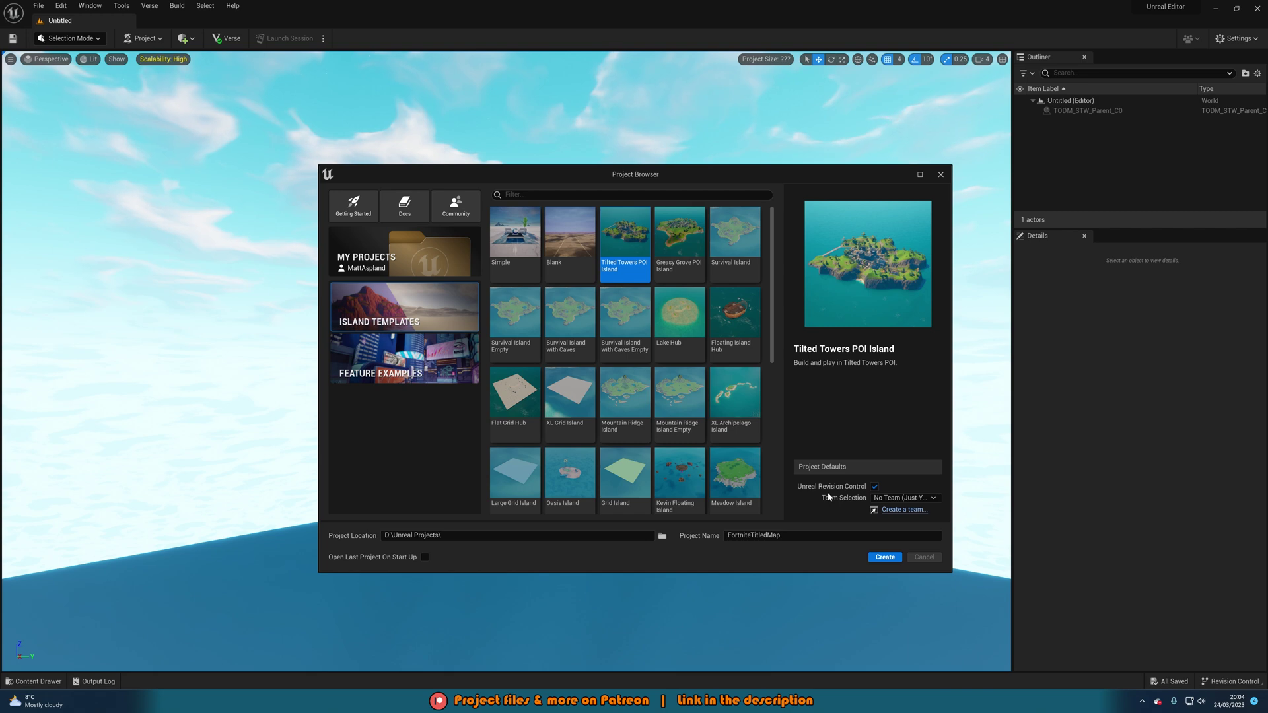
click(931, 500)
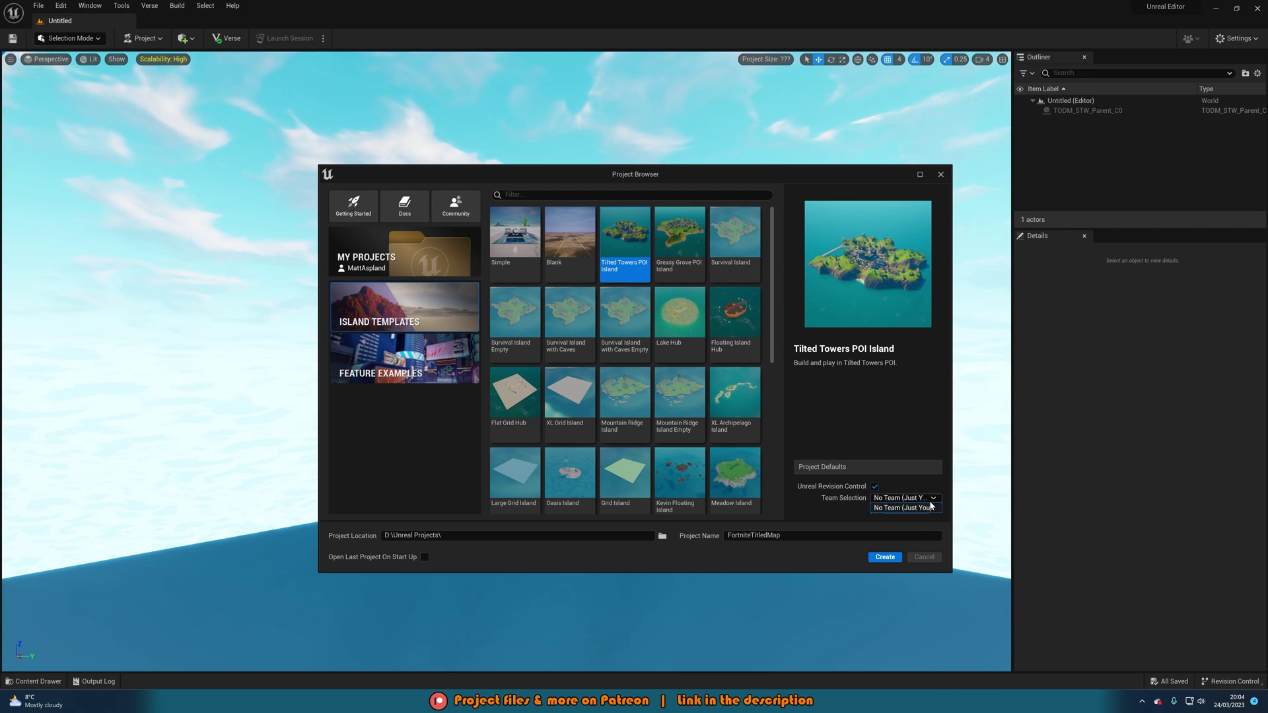
click(930, 507)
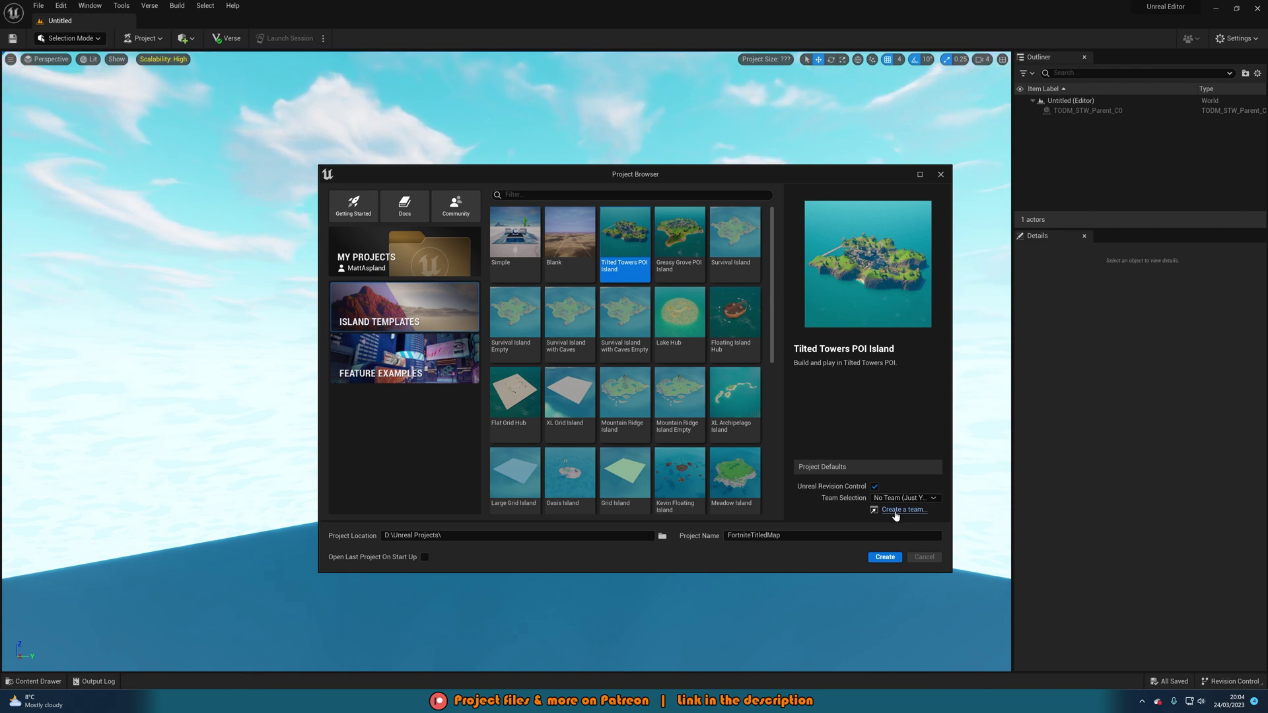
click(877, 558)
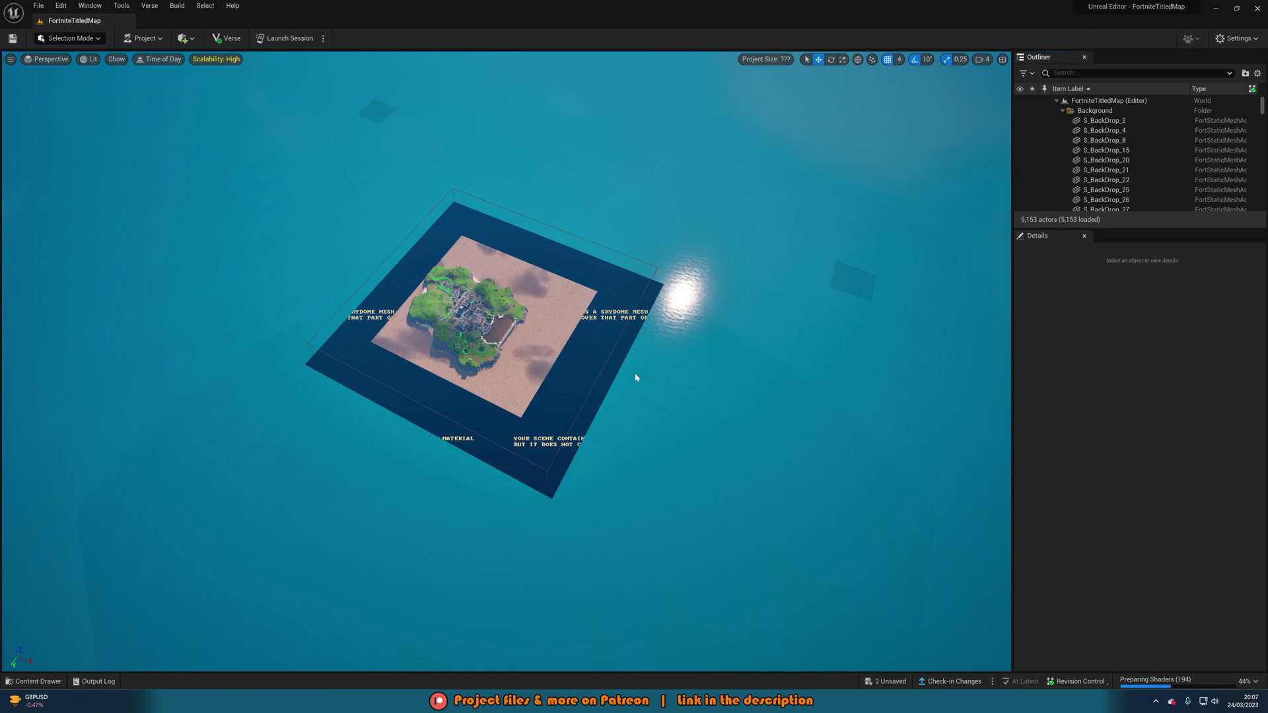
Fly the viewport camera closer to the island at camera speed 8, and return the speed to 4
mouse_move(635, 377)
right_down()
mouse_move(614, 317)
mouse_move(626, 374)
right_up()
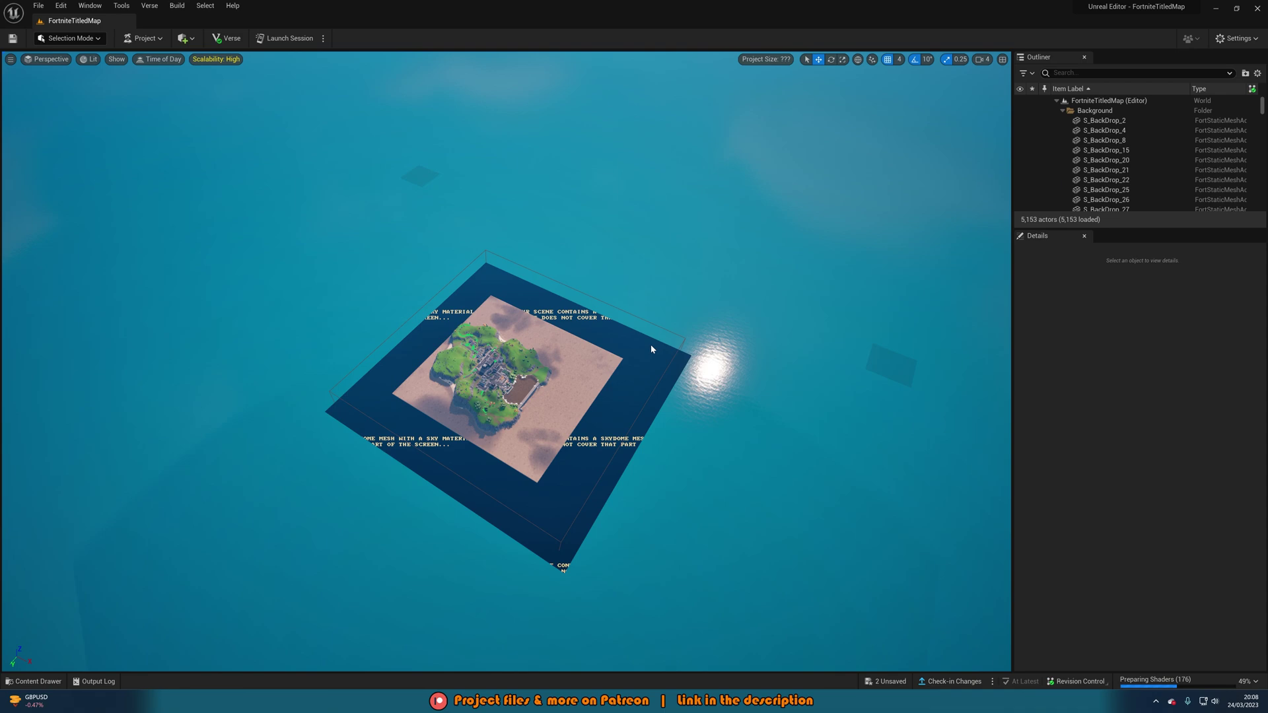
mouse_move(661, 322)
right_down()
mouse_move(660, 304)
mouse_move(664, 342)
right_up()
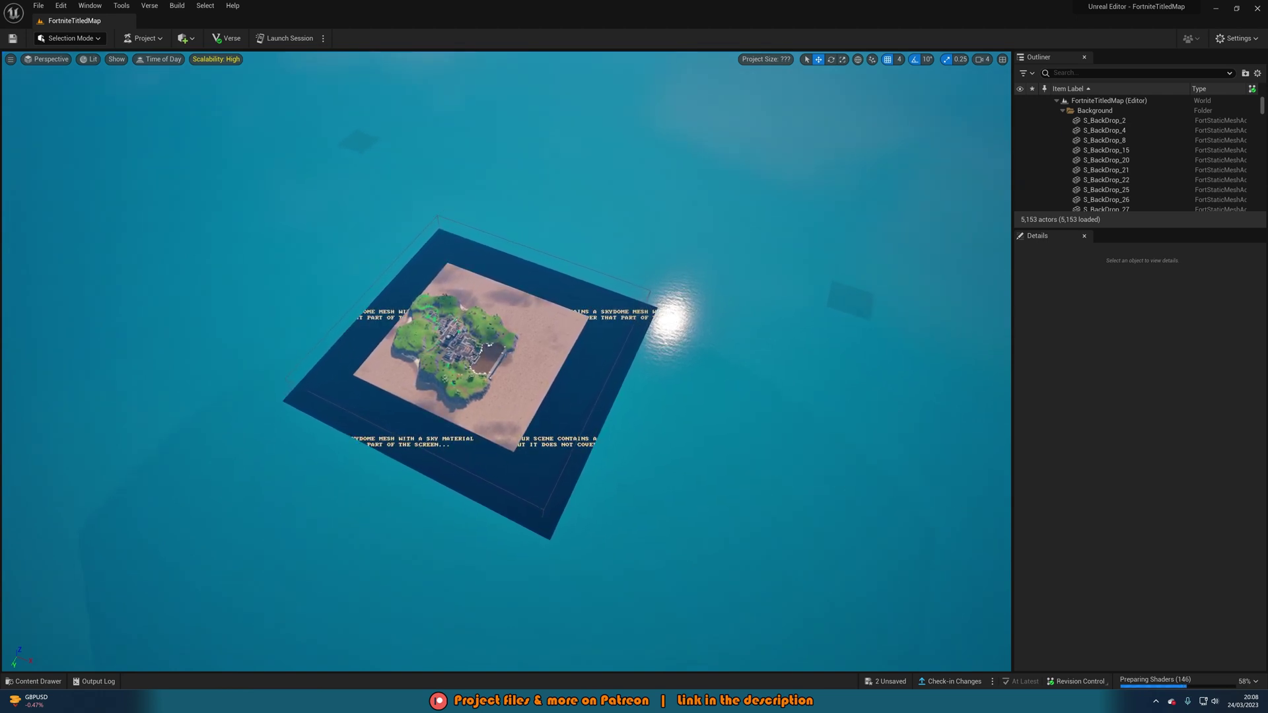
key(w)
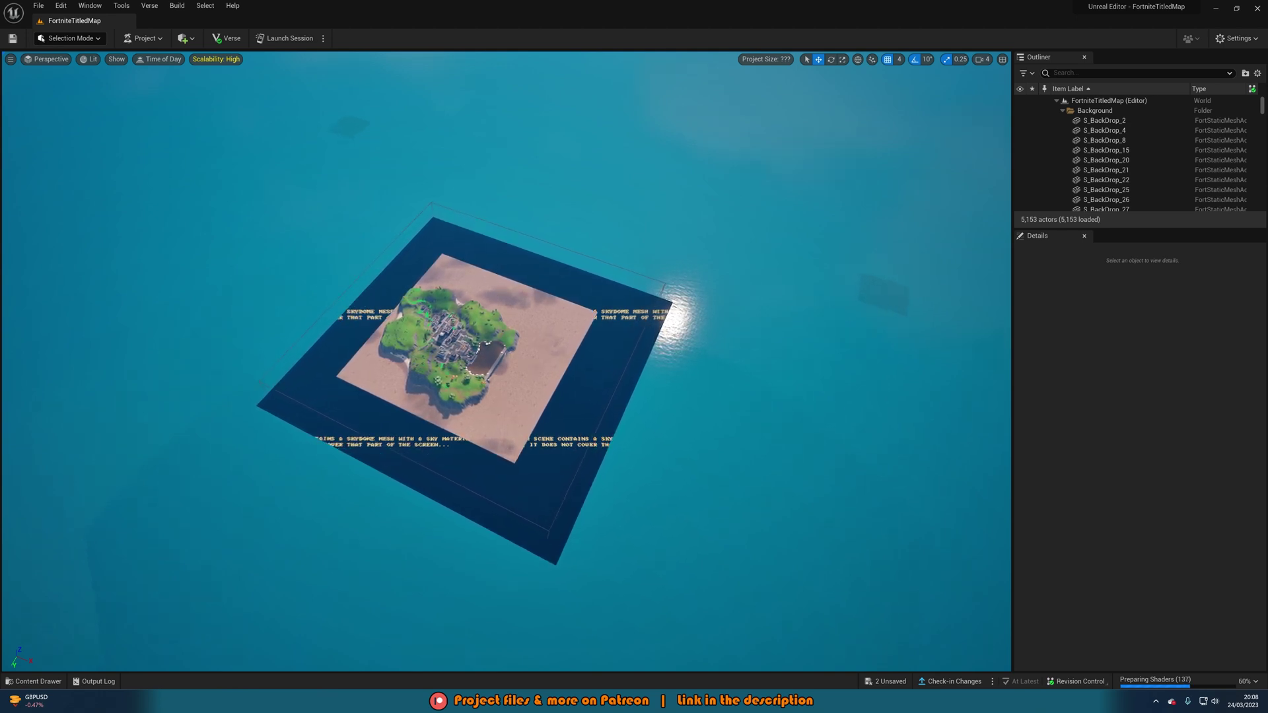
click(982, 59)
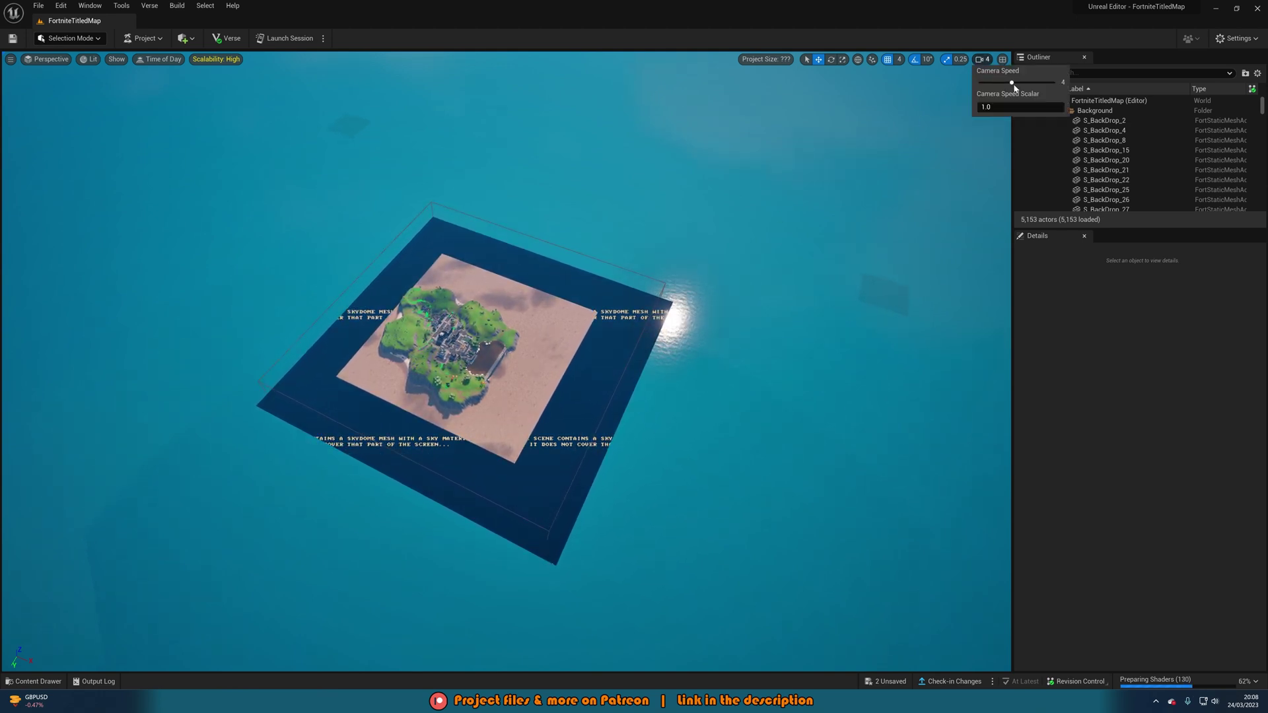
right_drag(818, 258, 740, 257)
key(w)
click(983, 59)
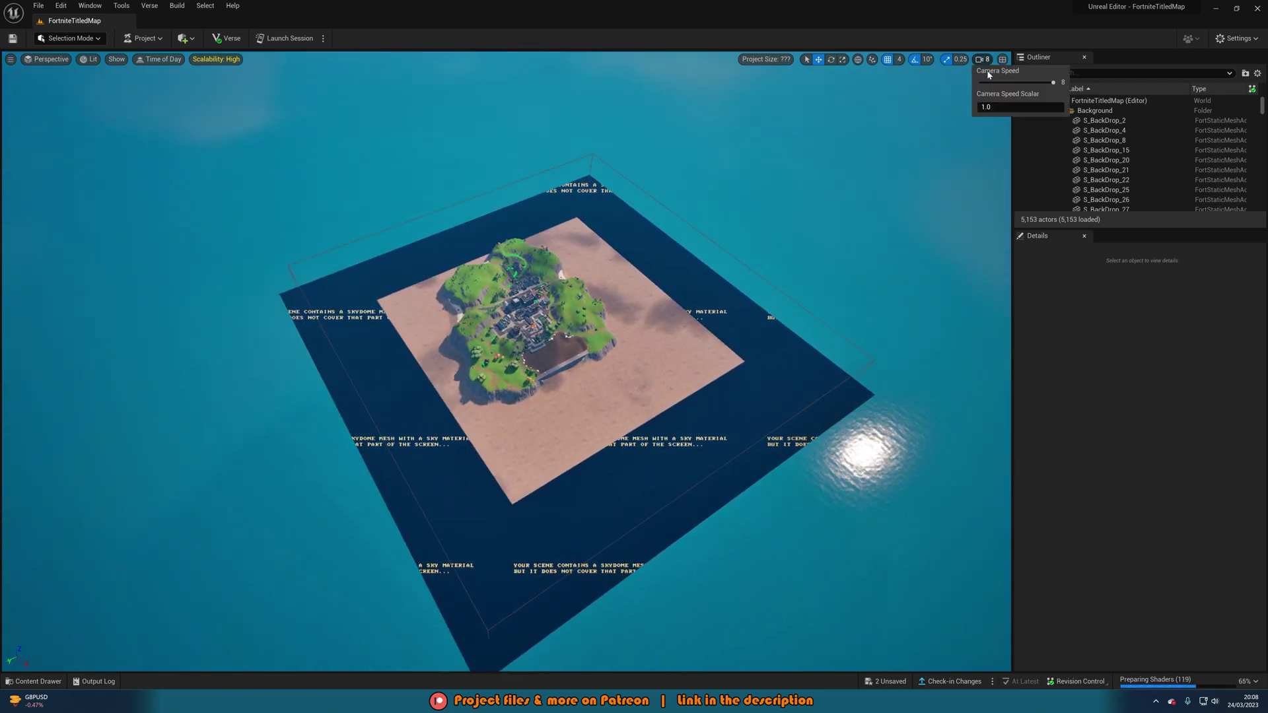
Focus the view on the sidewalk beside the fenced sports pitch, deselect it, and look around the surrounding street
click(538, 324)
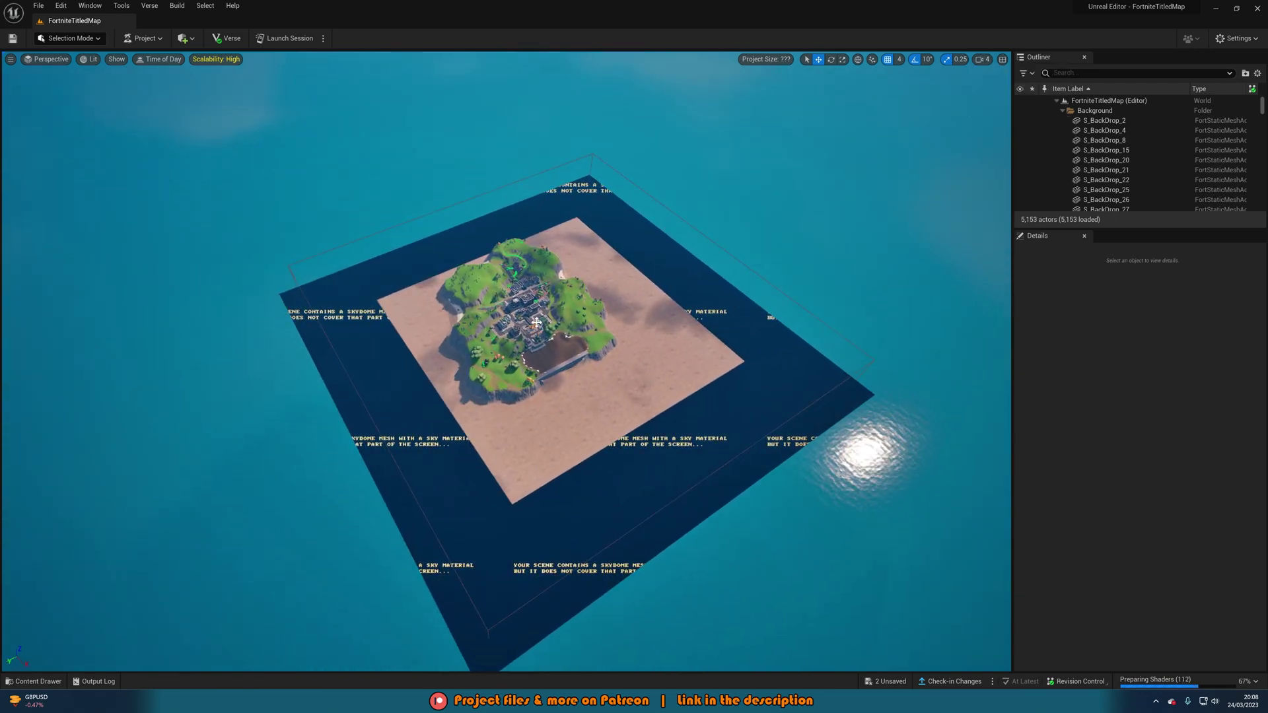
key(f)
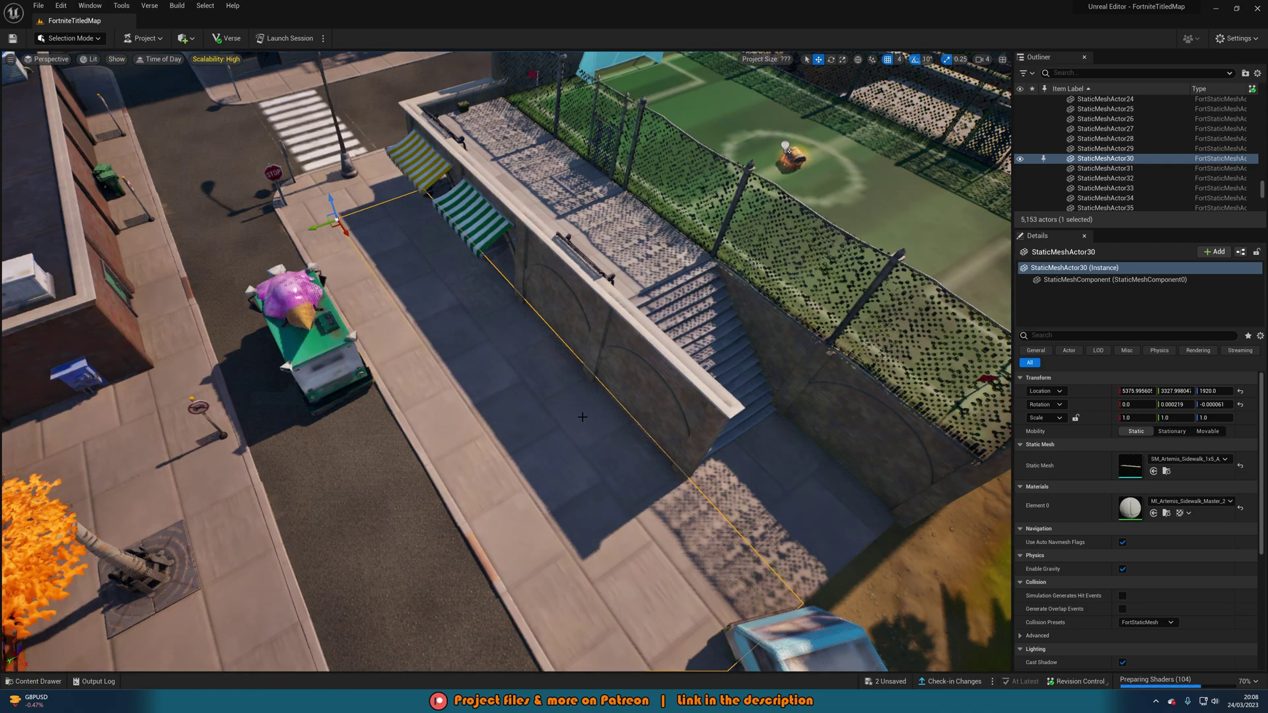
key(Escape)
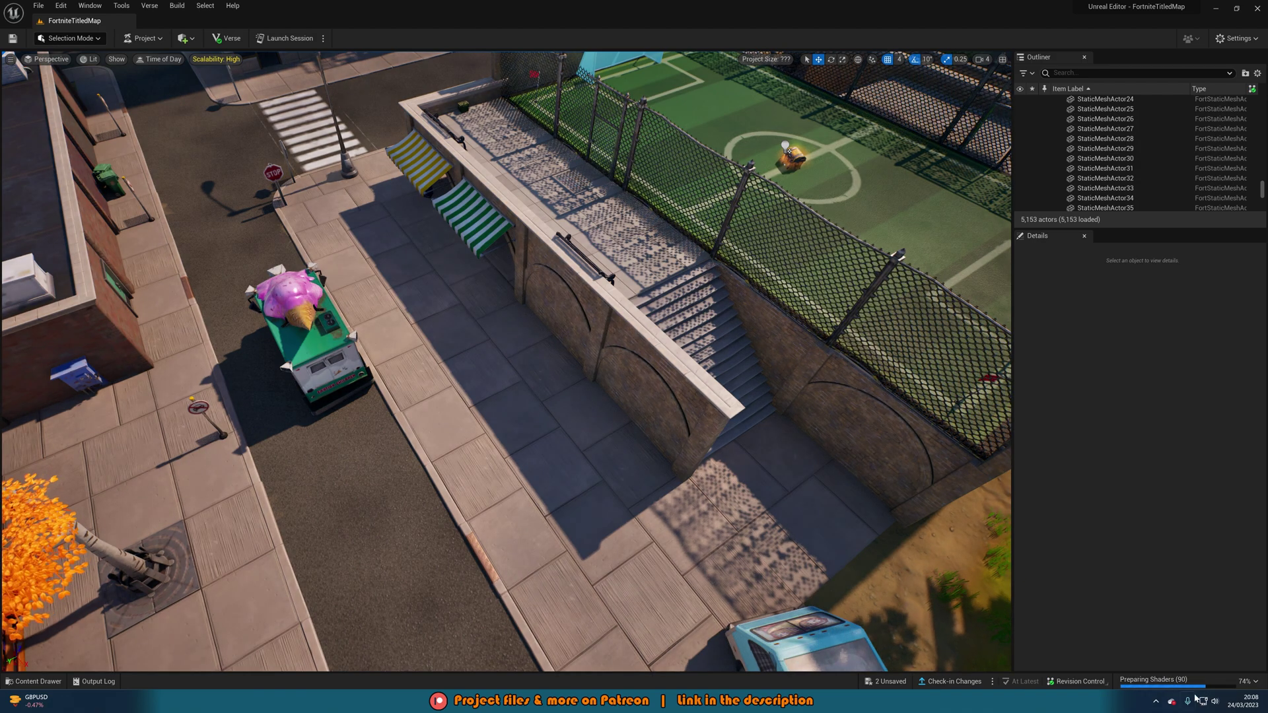
right_drag(660, 377, 611, 327)
right_drag(351, 281, 435, 248)
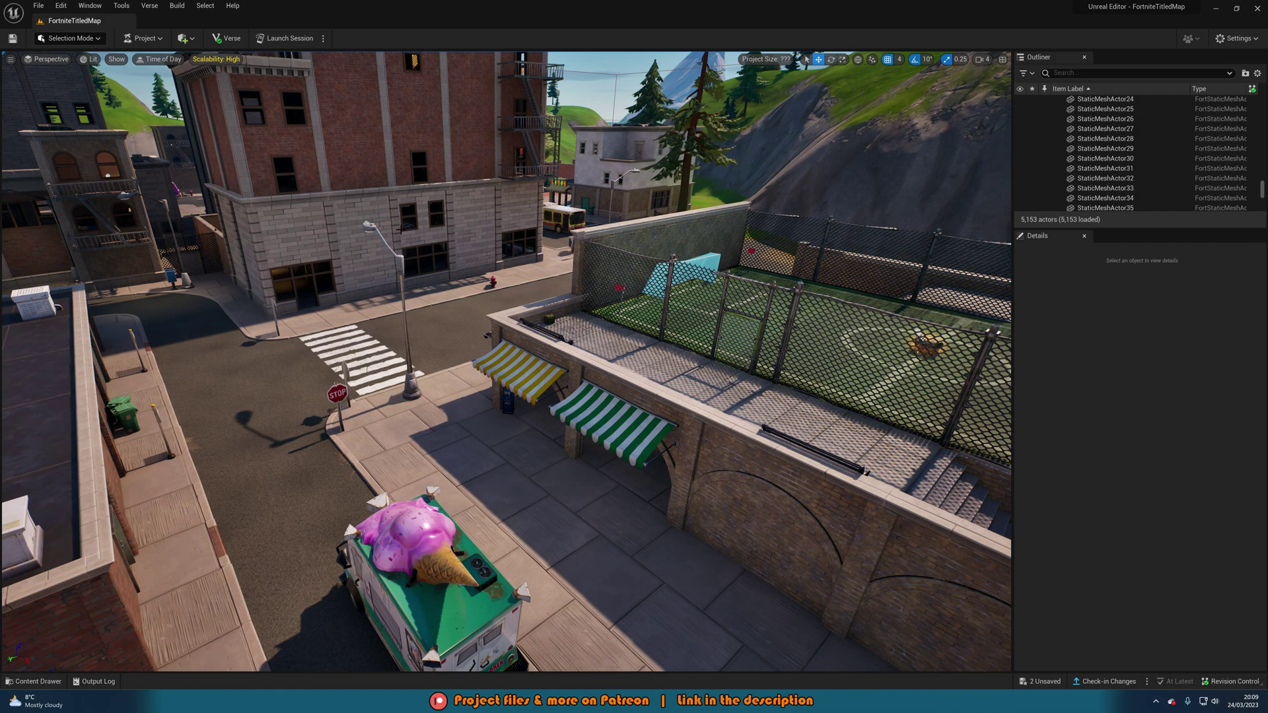
Set all viewport scalability groups to Low quality and look around the streets at that quality
mouse_move(352, 280)
right_down()
mouse_move(218, 298)
mouse_move(291, 283)
mouse_move(192, 284)
mouse_move(370, 287)
right_up()
mouse_move(400, 228)
right_down()
mouse_move(561, 238)
mouse_move(370, 228)
mouse_move(400, 228)
right_up()
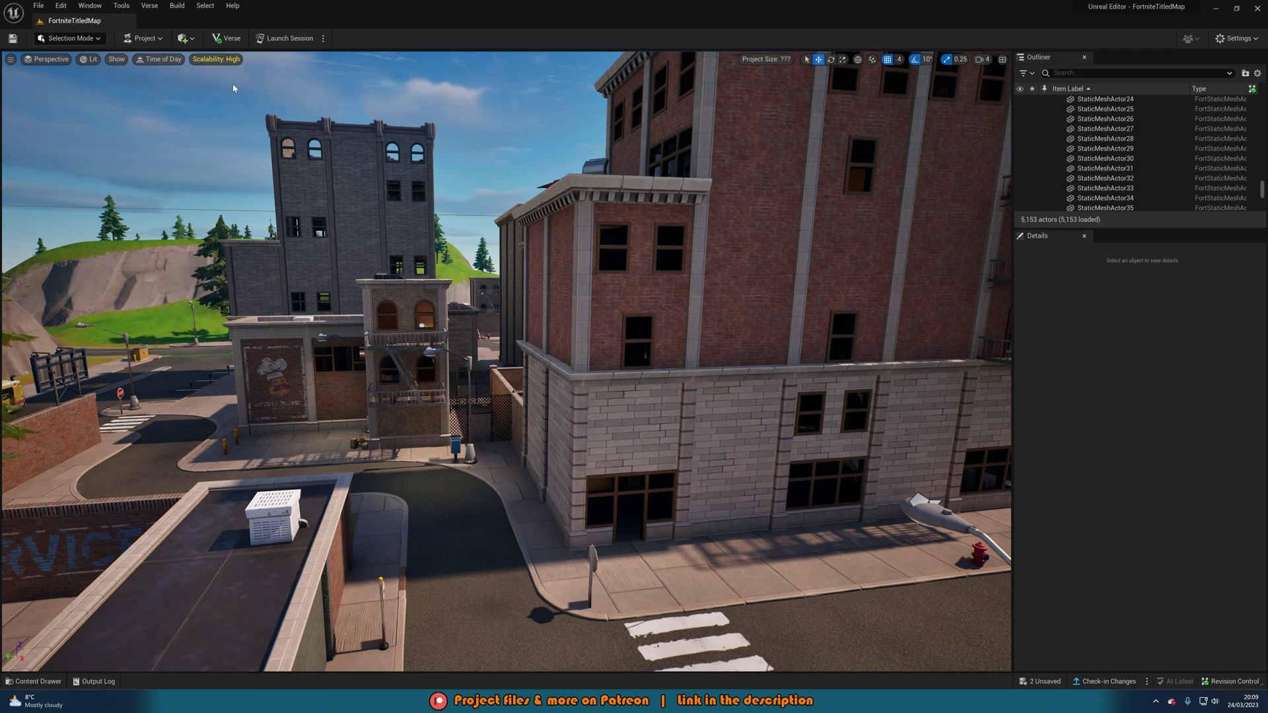
click(218, 59)
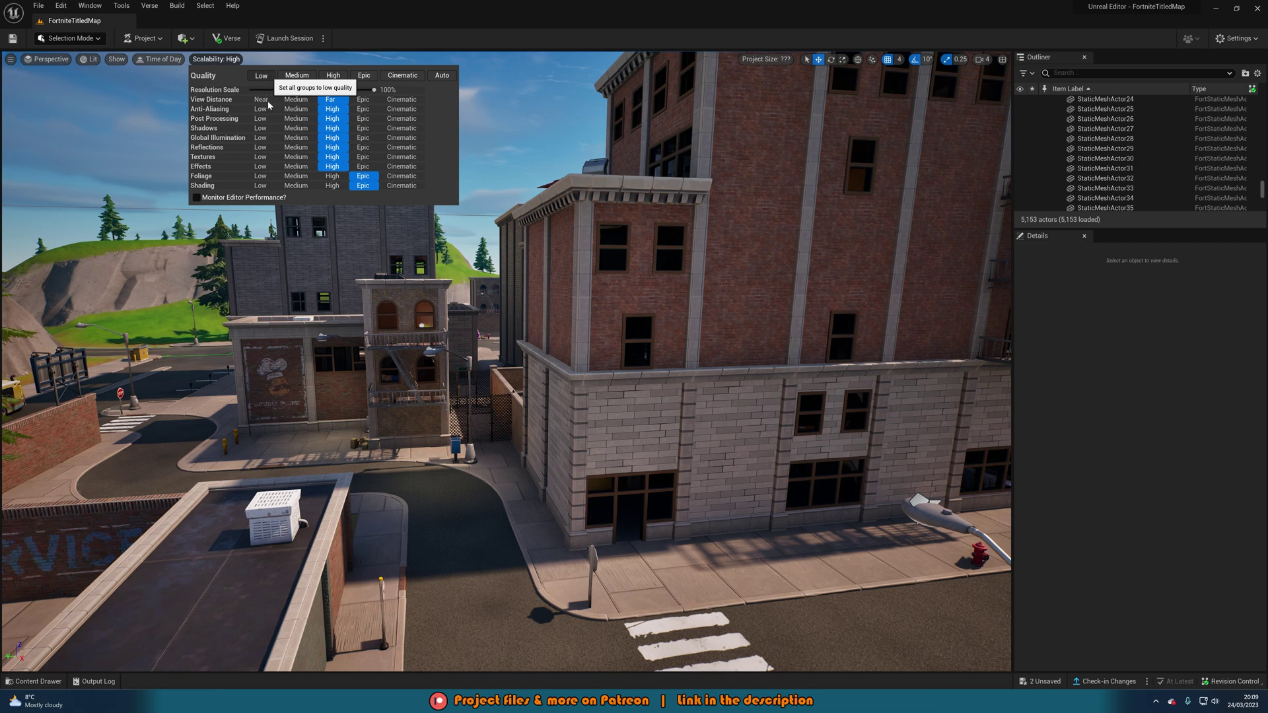
click(262, 76)
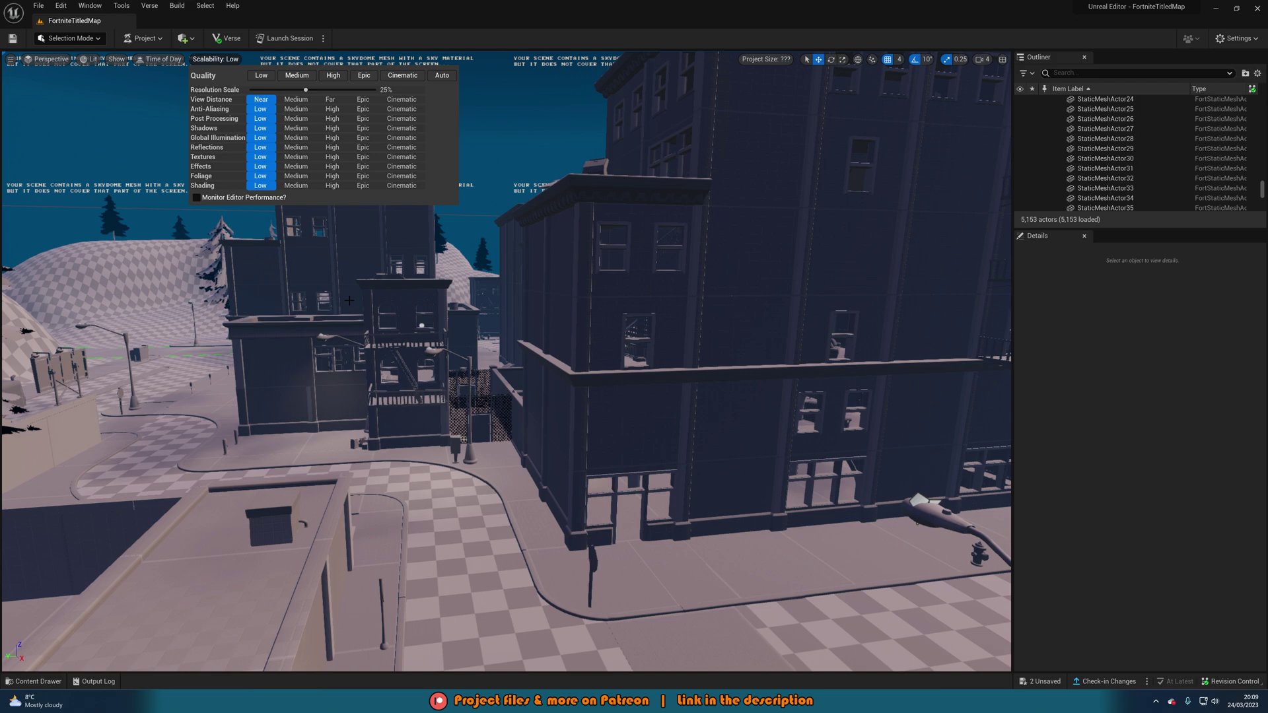
click(1096, 561)
right_drag(634, 396, 515, 396)
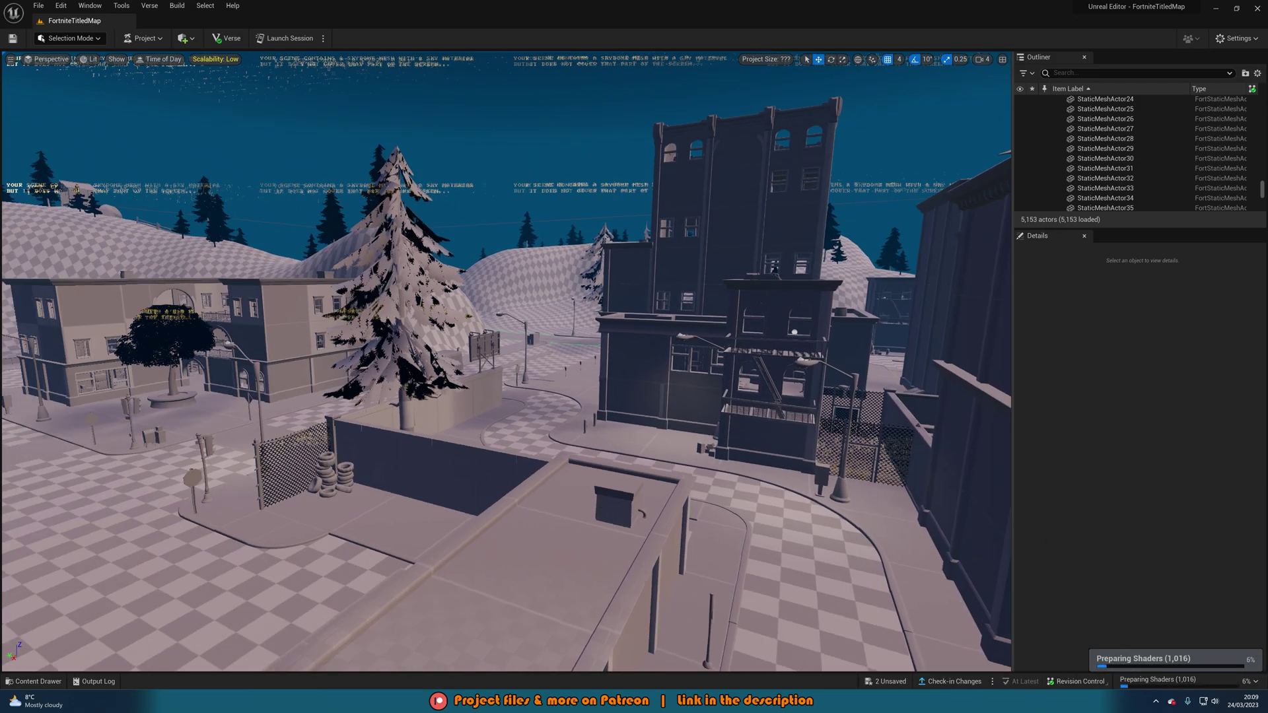
right_drag(650, 367, 905, 393)
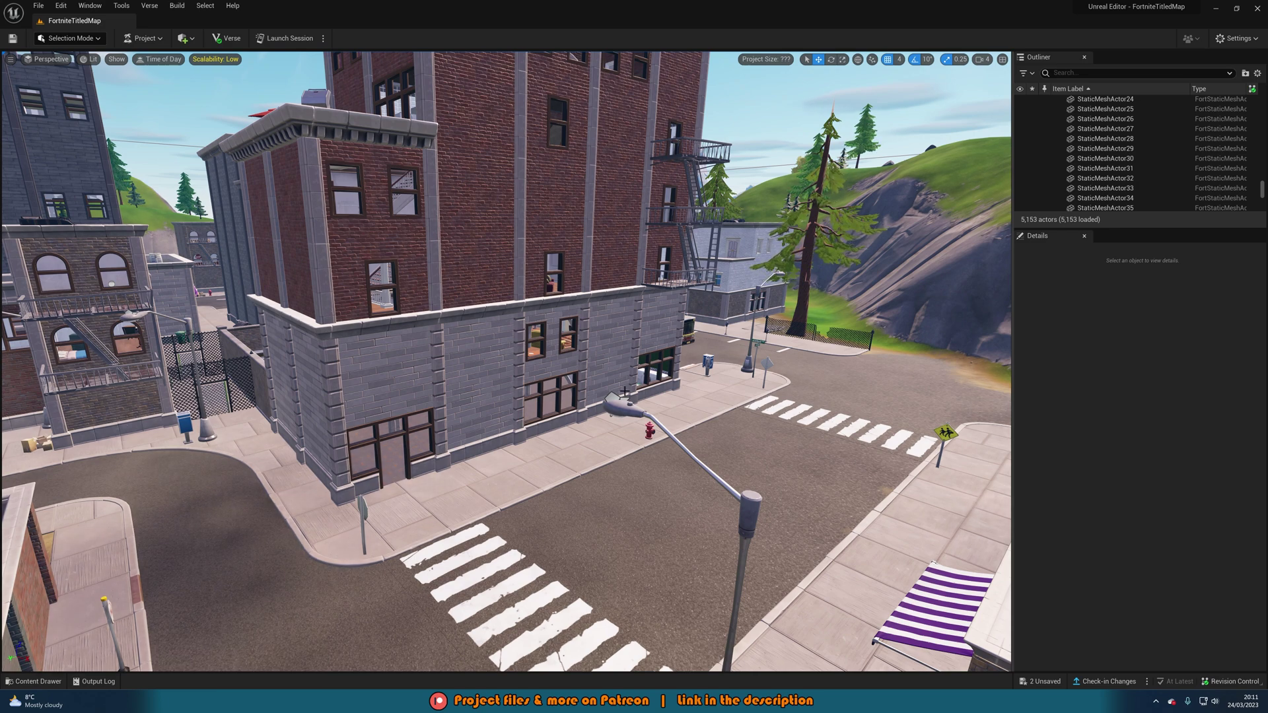
Set the viewport scalability quality to Auto and inspect the rendering around the brick corner building
click(227, 59)
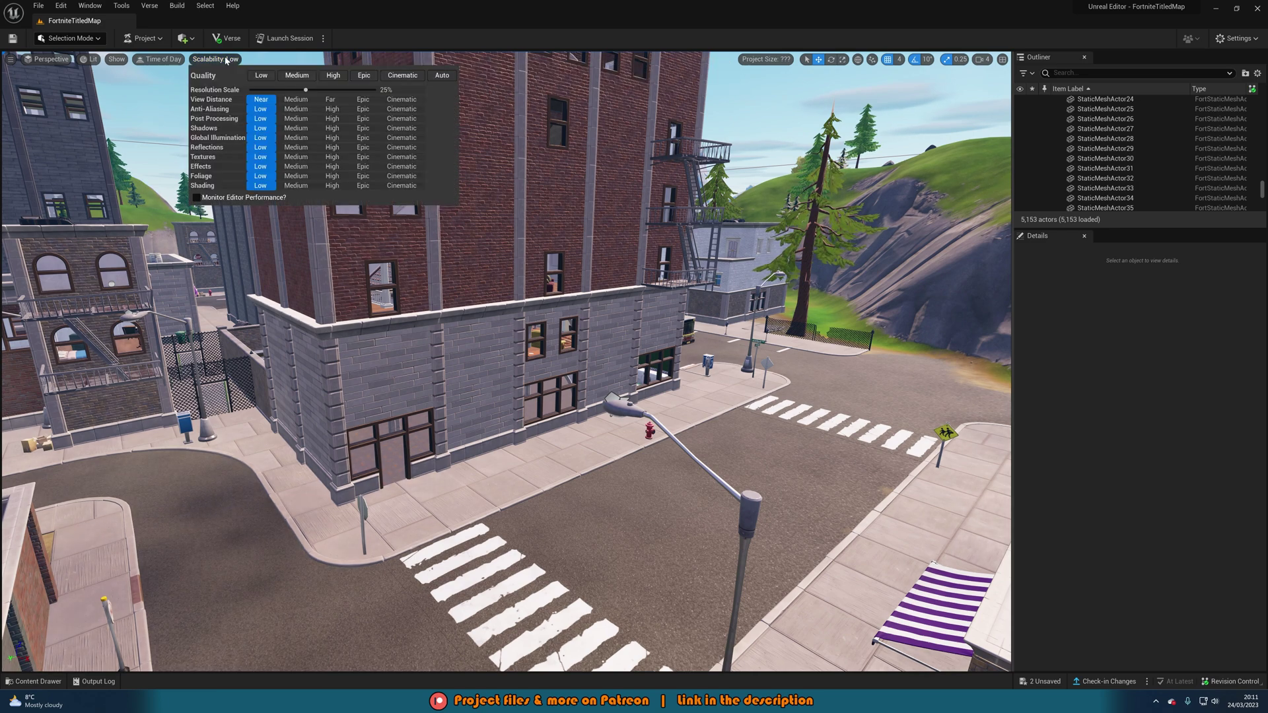
click(446, 77)
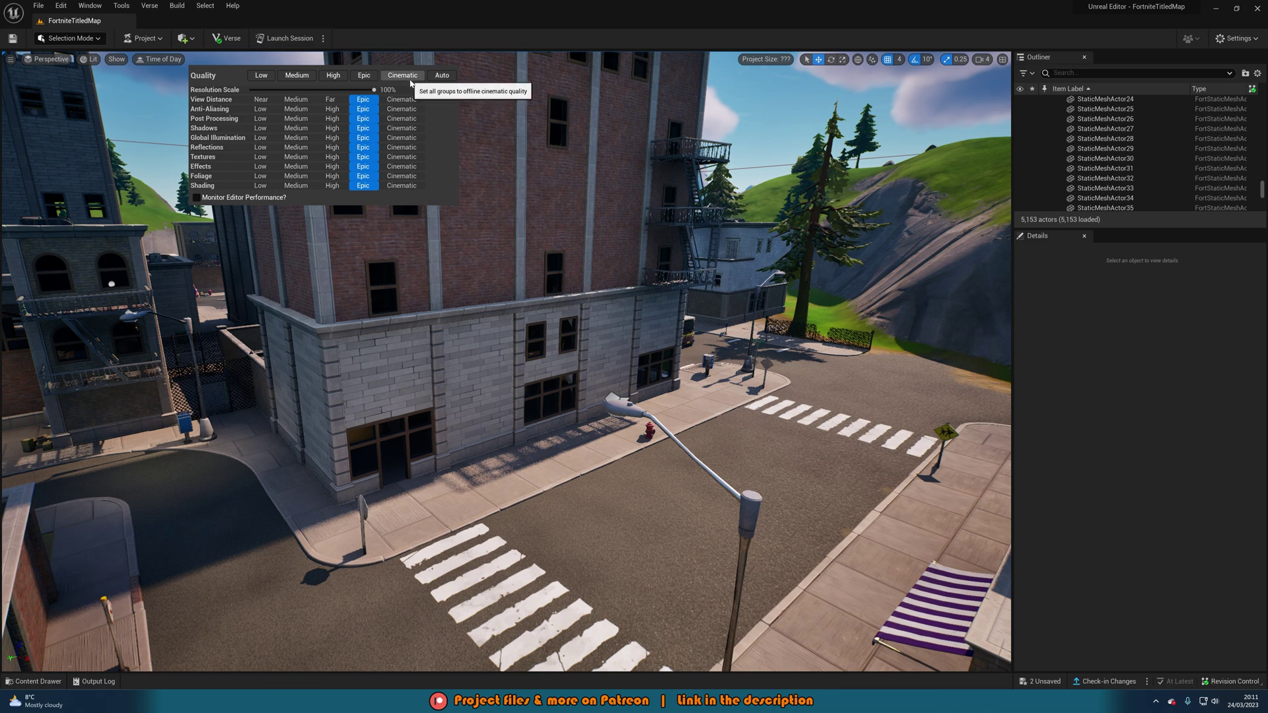
click(626, 388)
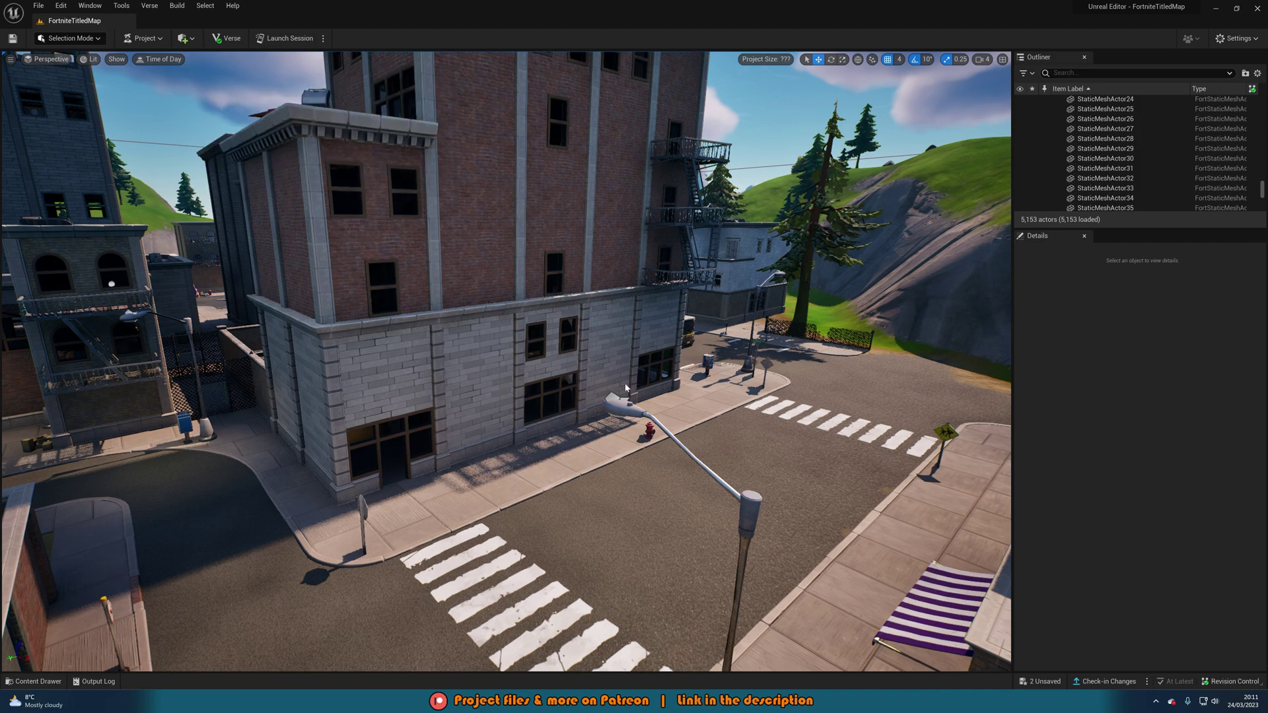
right_drag(626, 388, 700, 362)
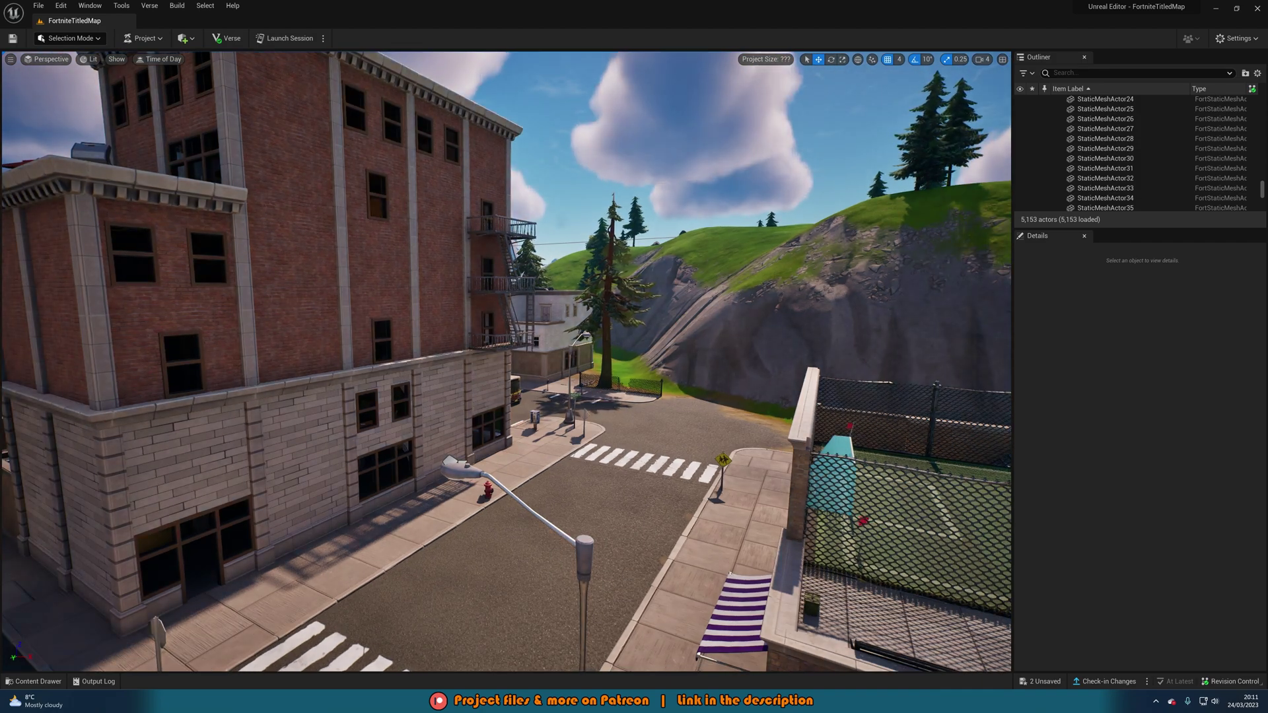
key(s)
right_drag(626, 388, 542, 391)
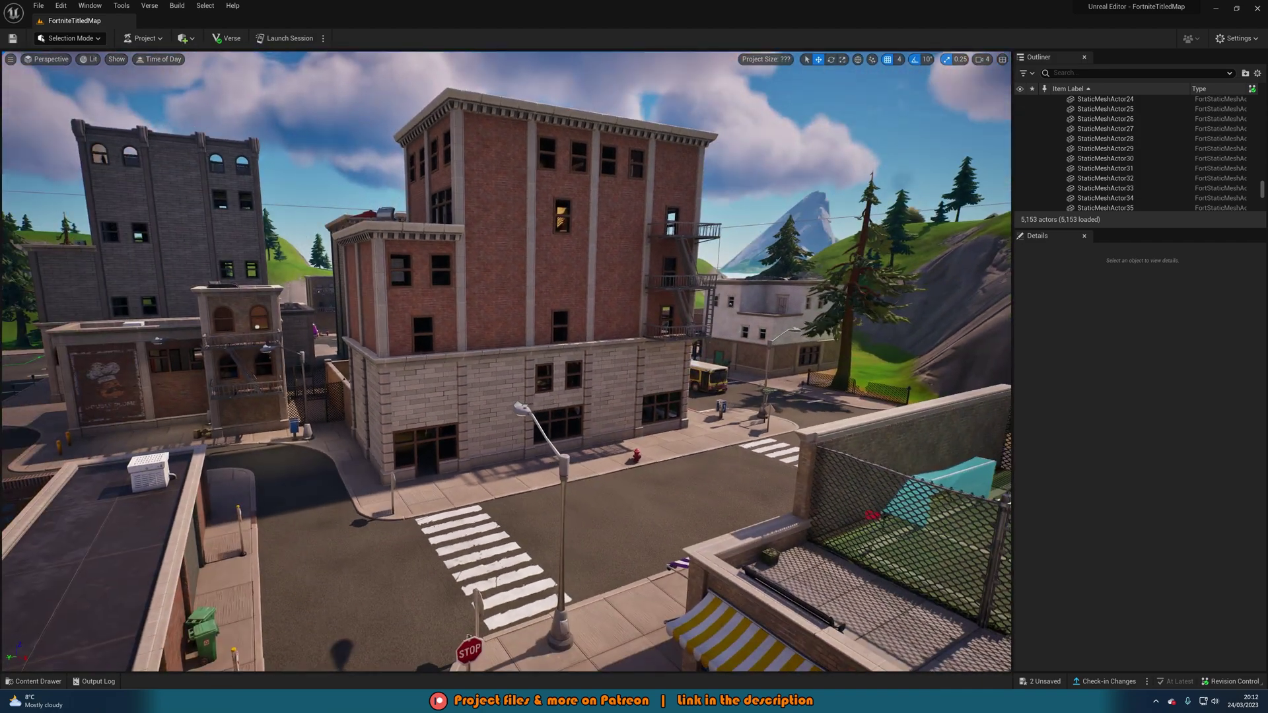
key(w)
key(a)
right_drag(626, 388, 642, 388)
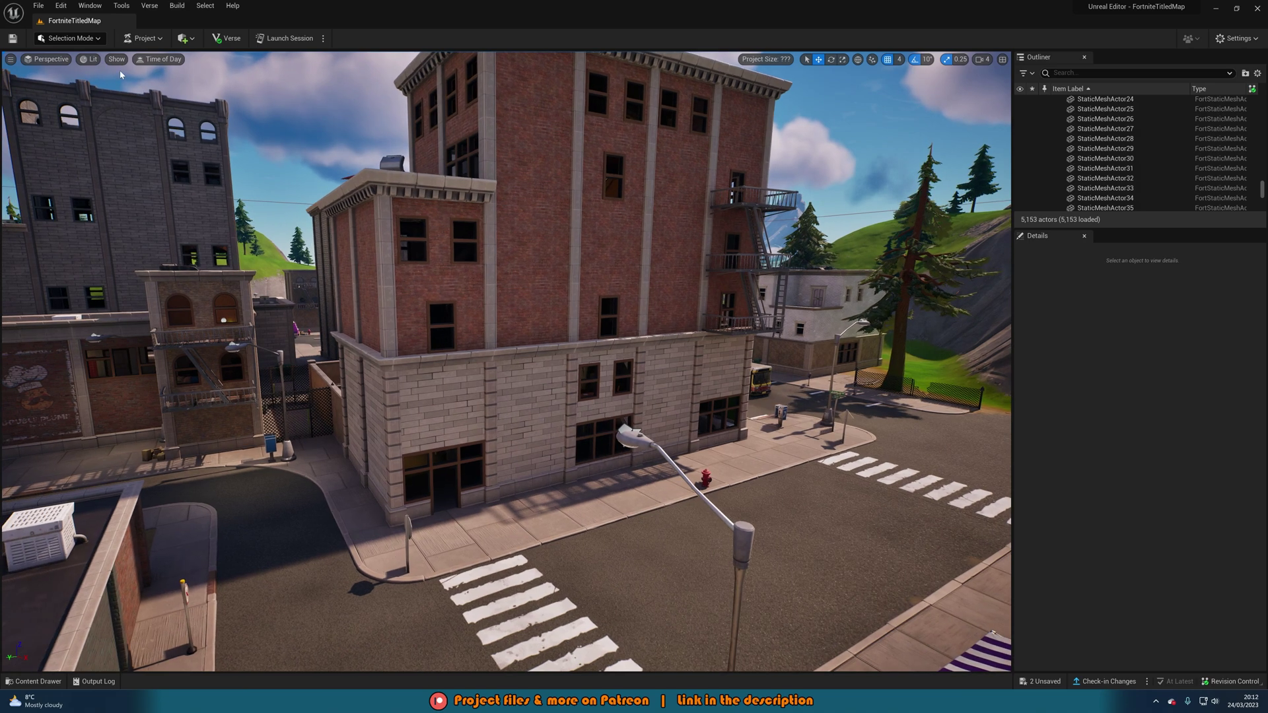
View the map in the Top and Right orthographic views, and return the viewport to Perspective
click(44, 59)
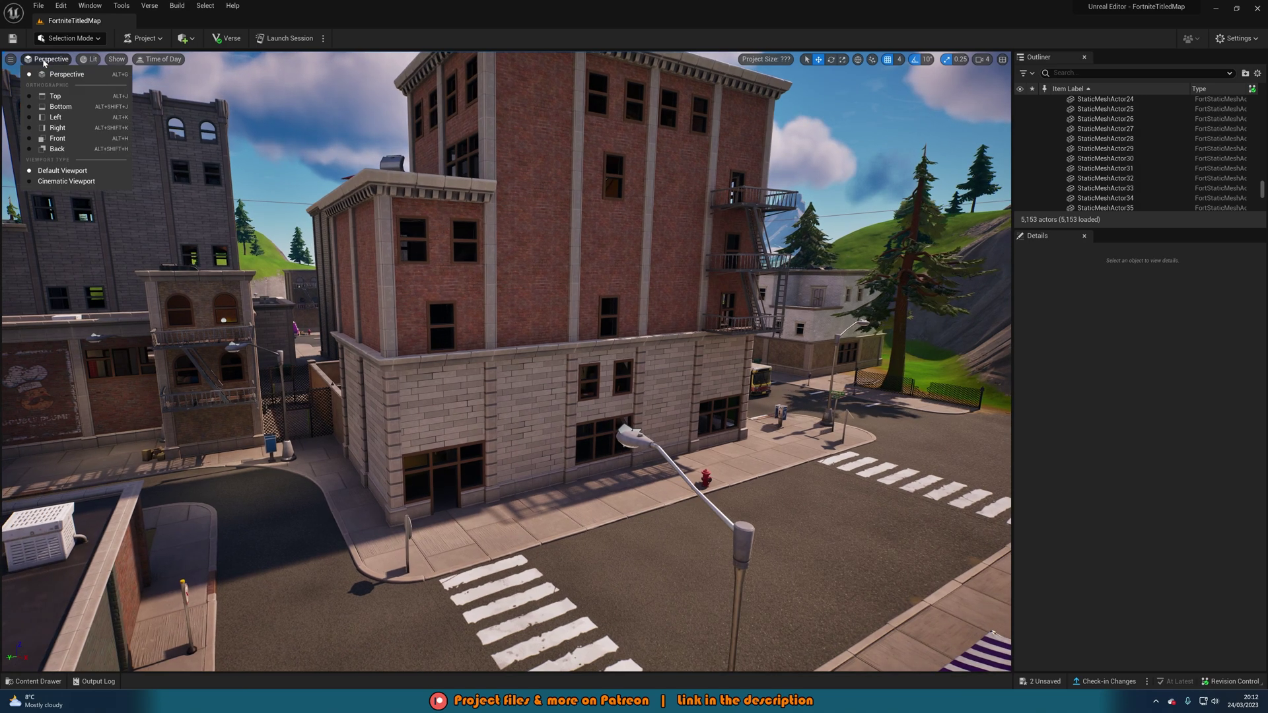
click(55, 97)
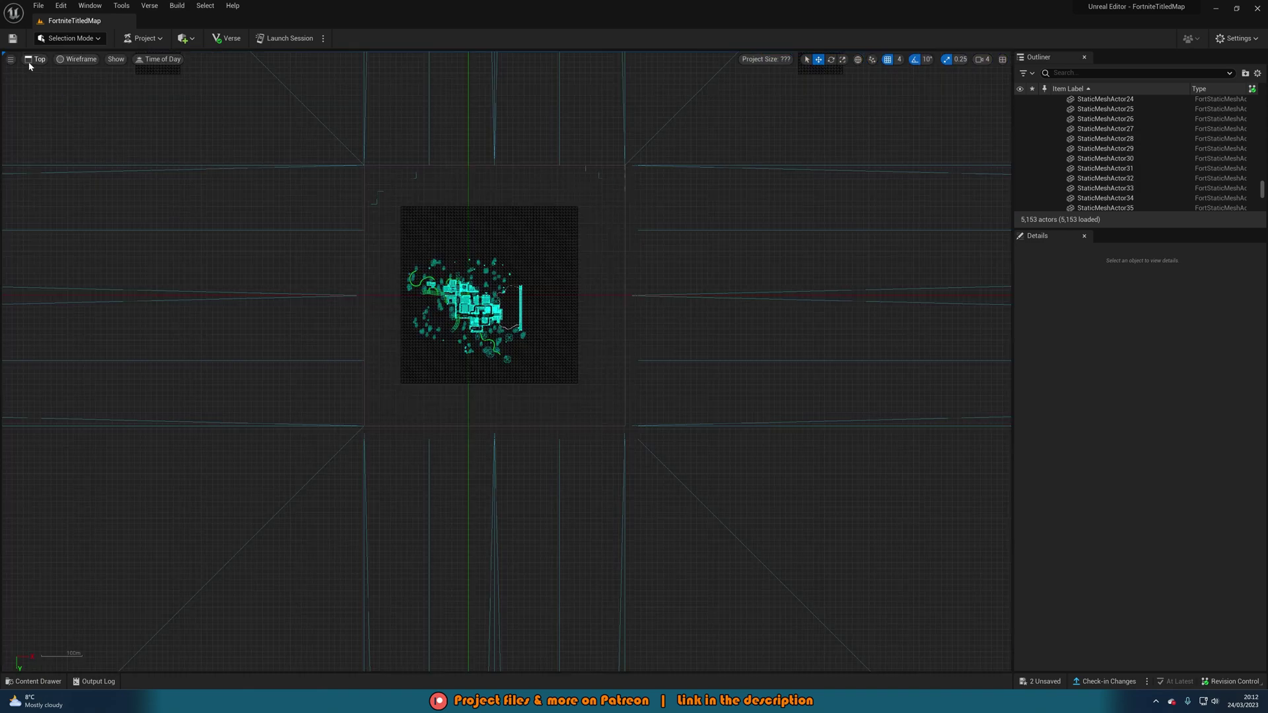
click(30, 60)
click(64, 128)
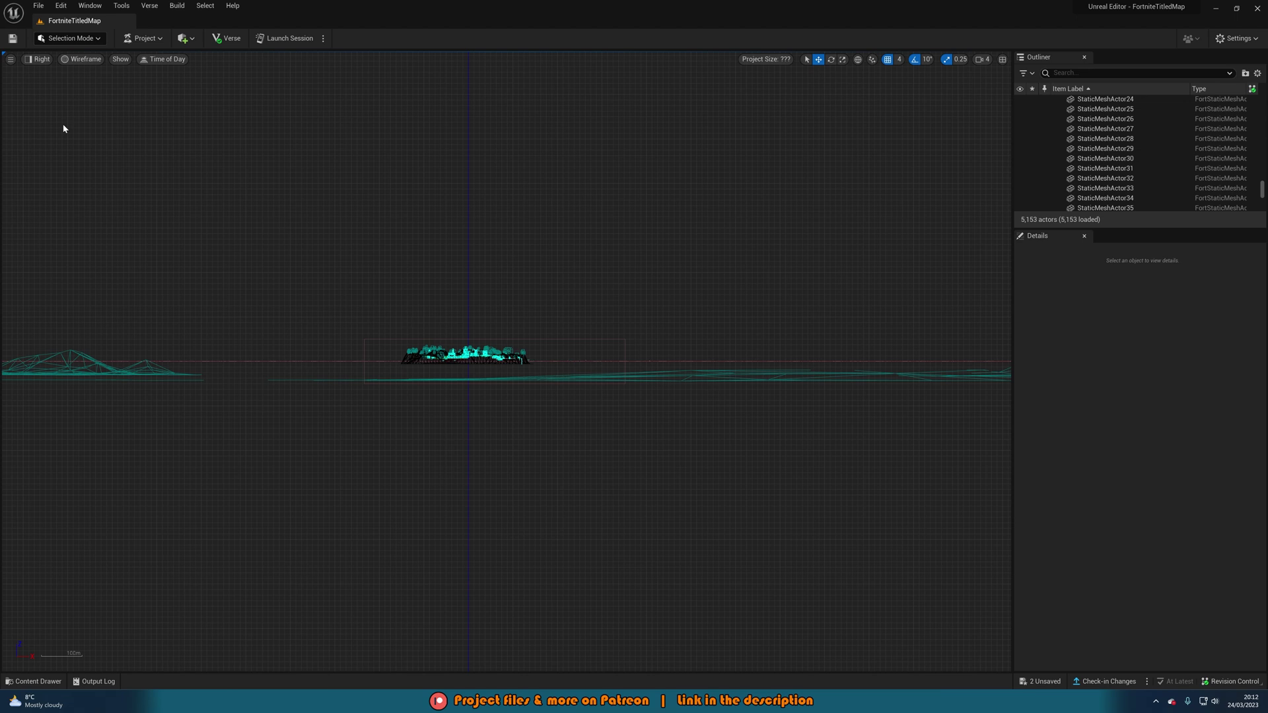
click(72, 61)
click(37, 60)
click(37, 59)
click(38, 71)
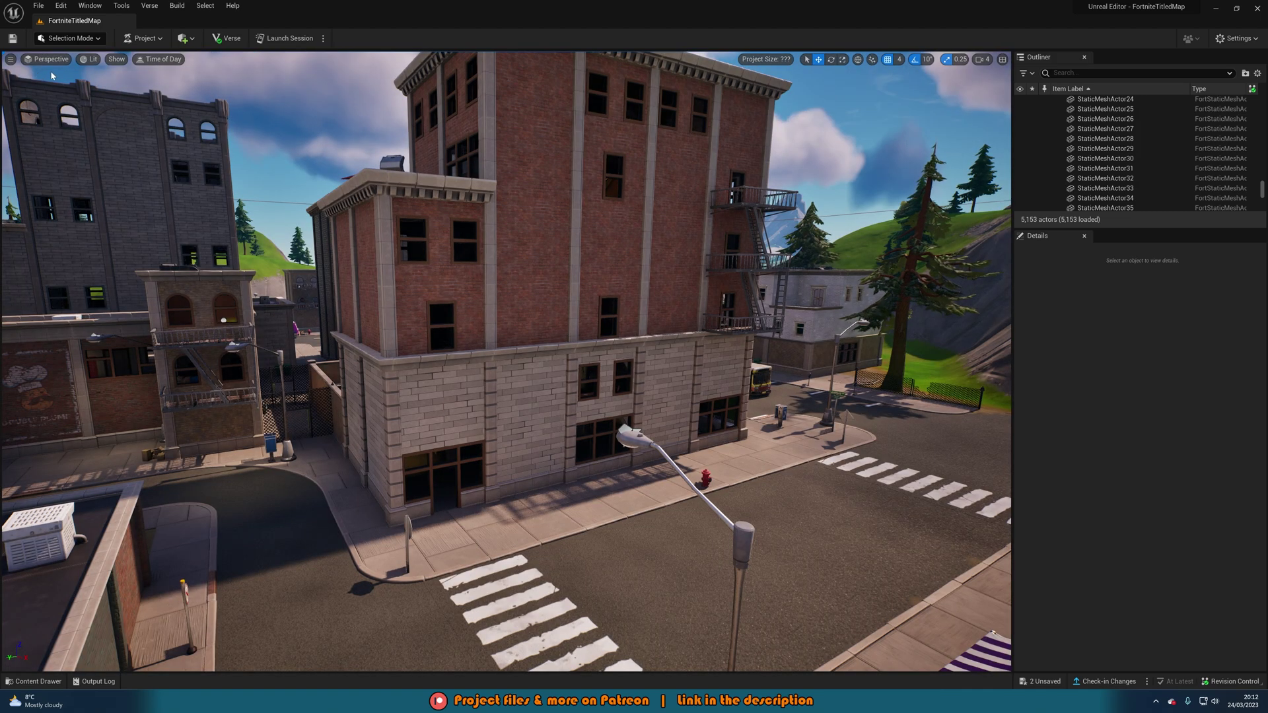
Preview the street scene in the Unlit and Wireframe view modes
click(93, 61)
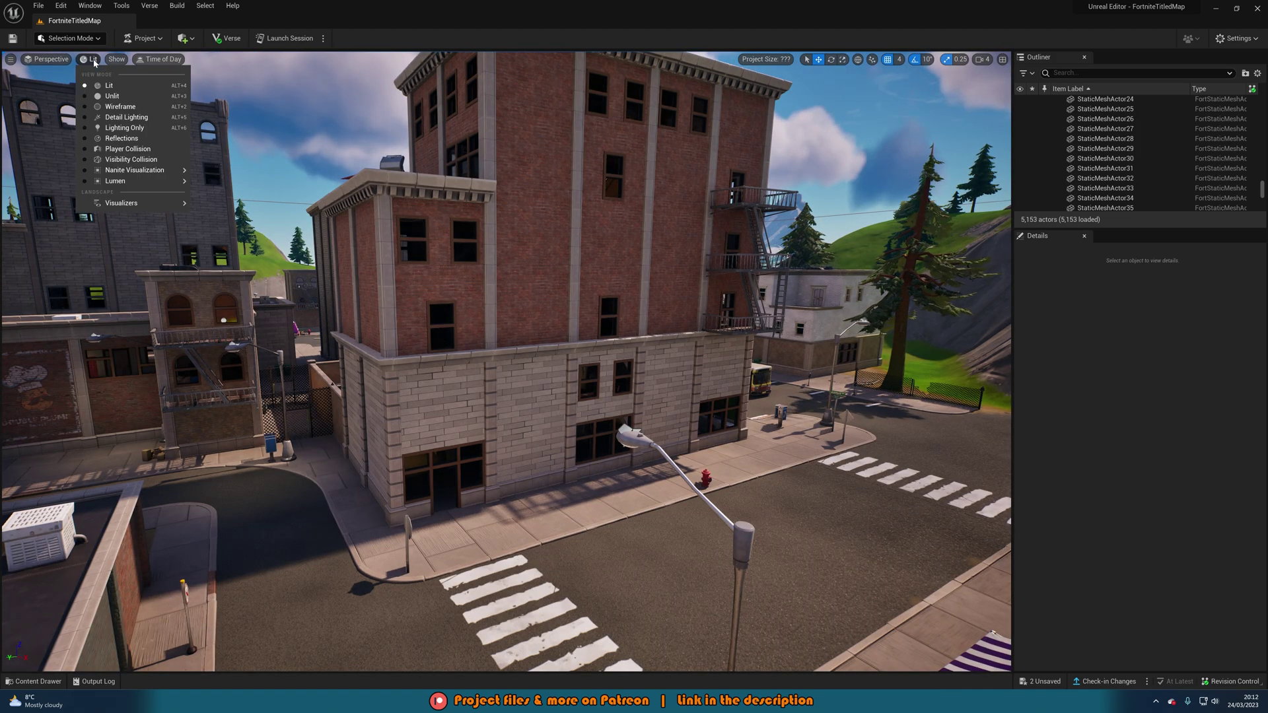
click(99, 88)
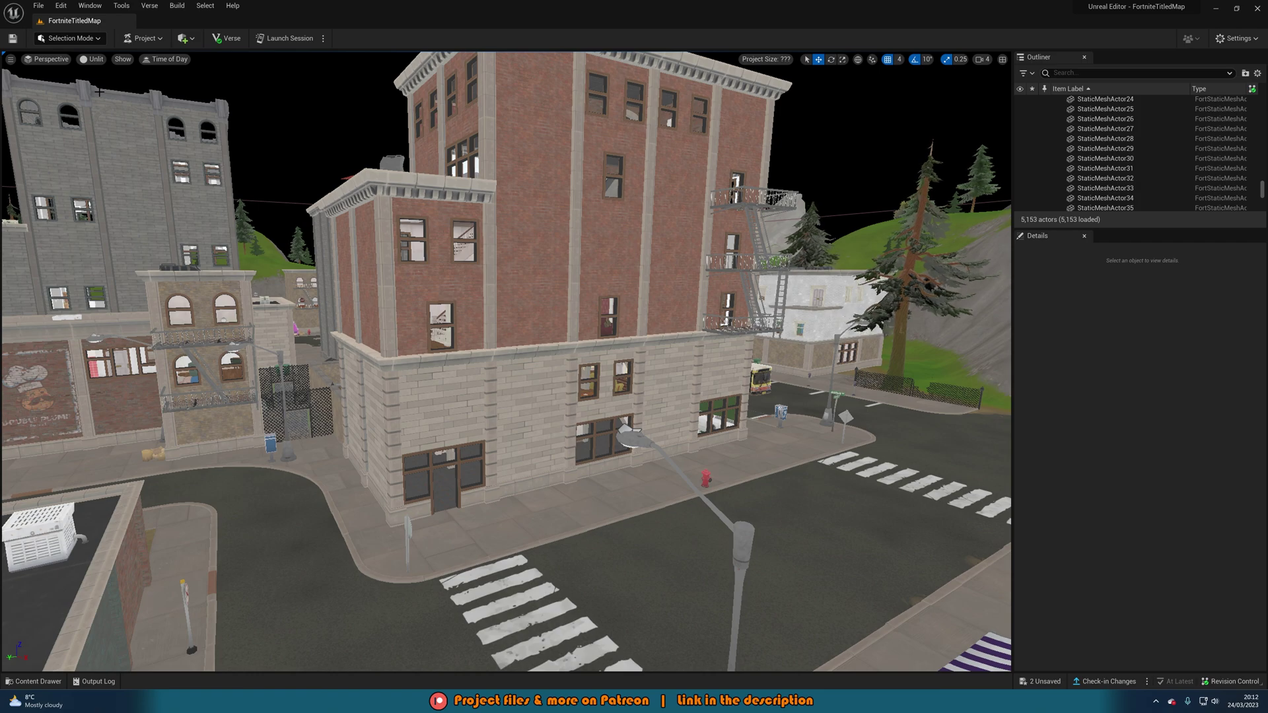
click(93, 60)
click(110, 111)
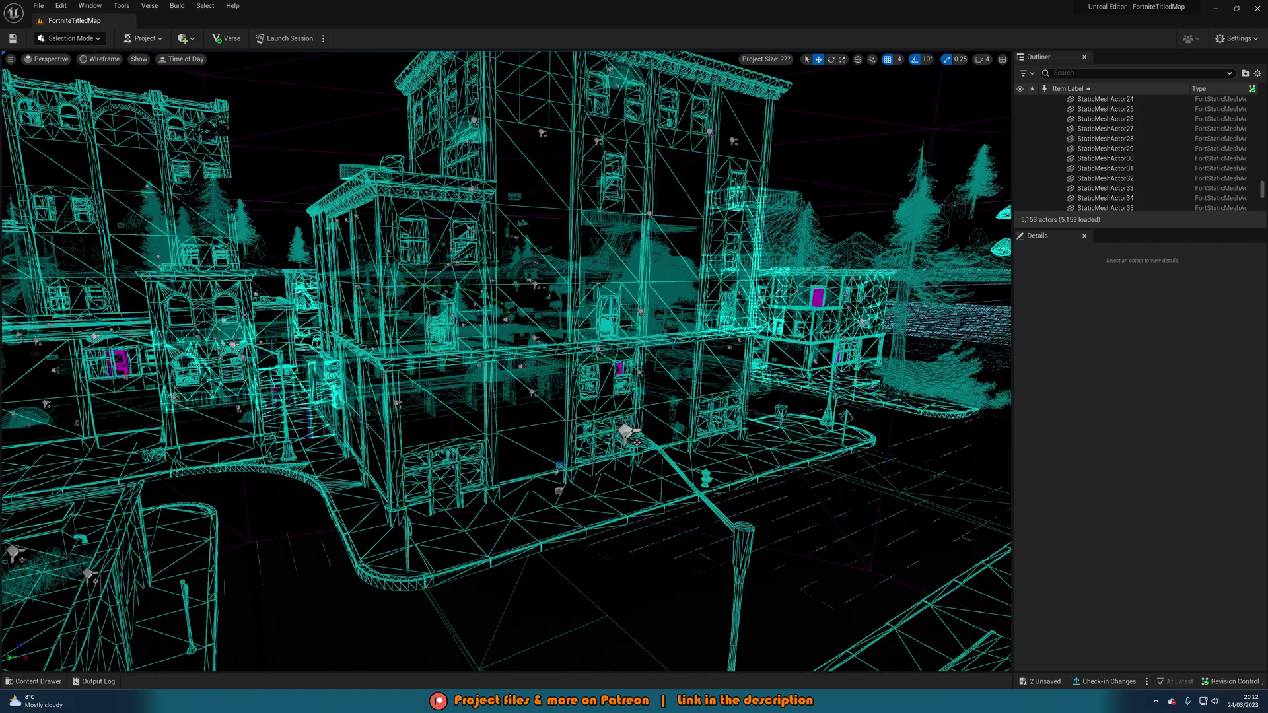
right_drag(671, 340, 870, 341)
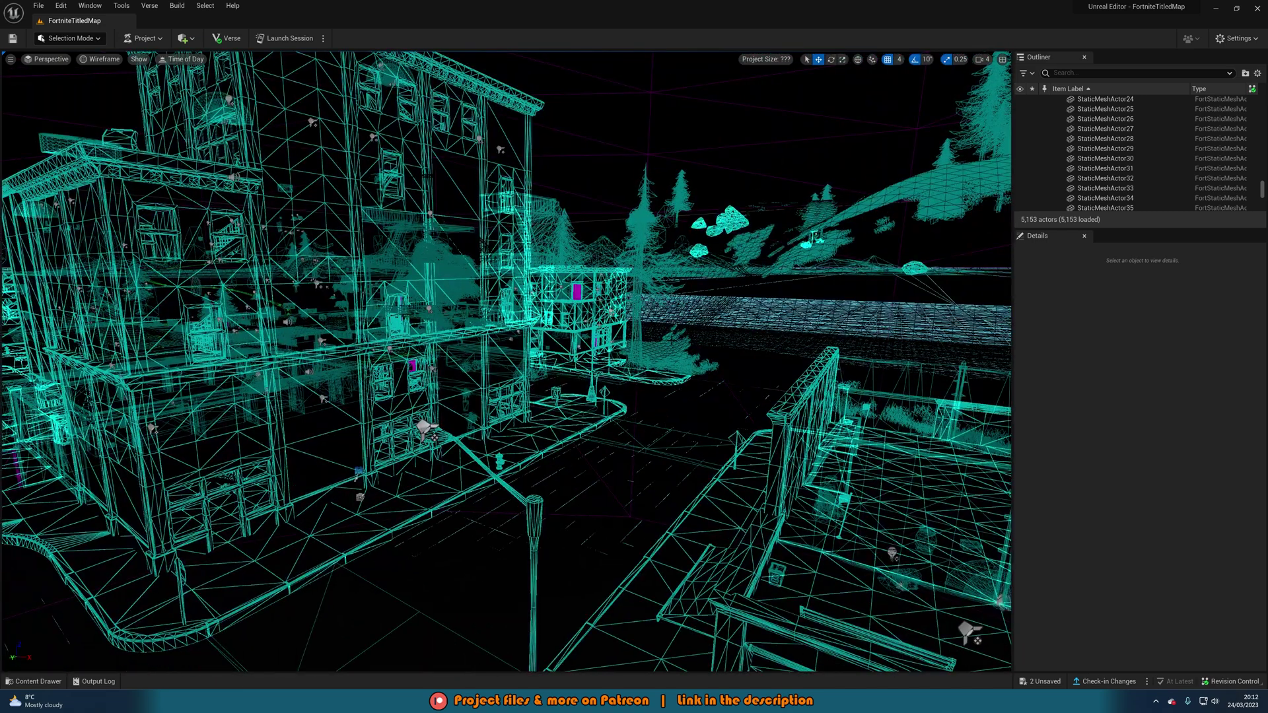
Examine the scene in the Player Collision view mode, and return to Lit
click(108, 60)
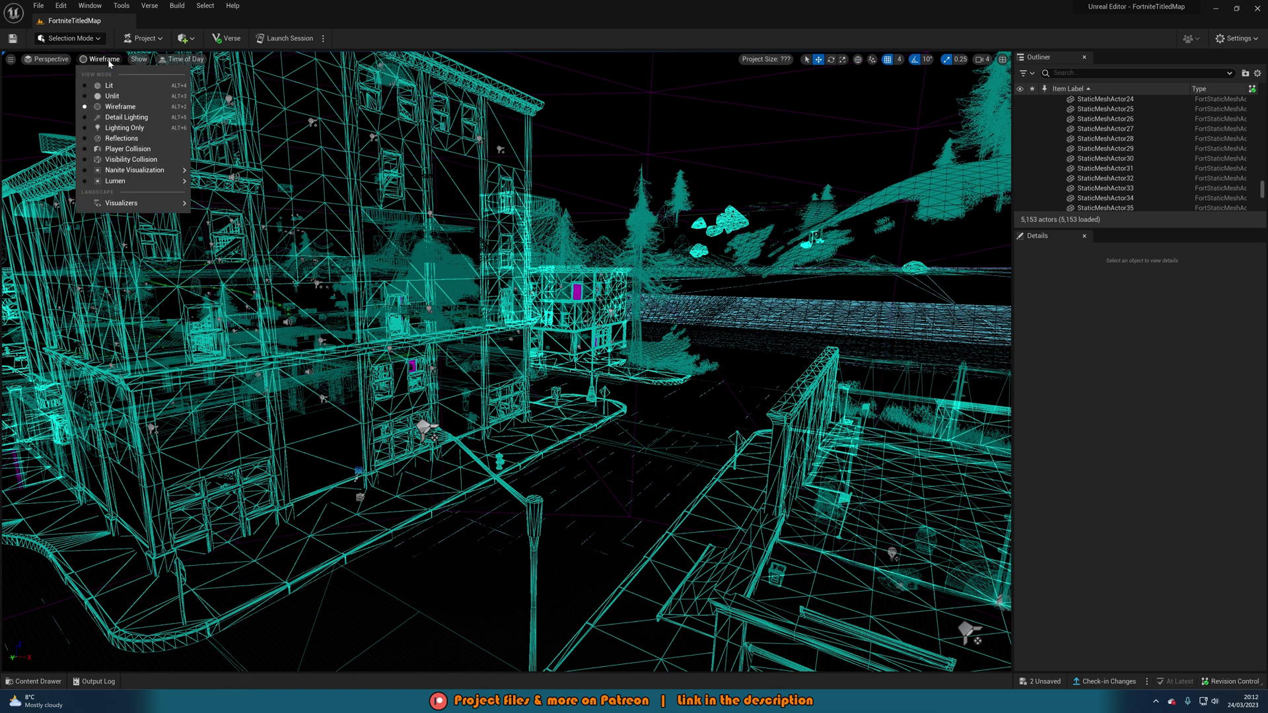
click(119, 151)
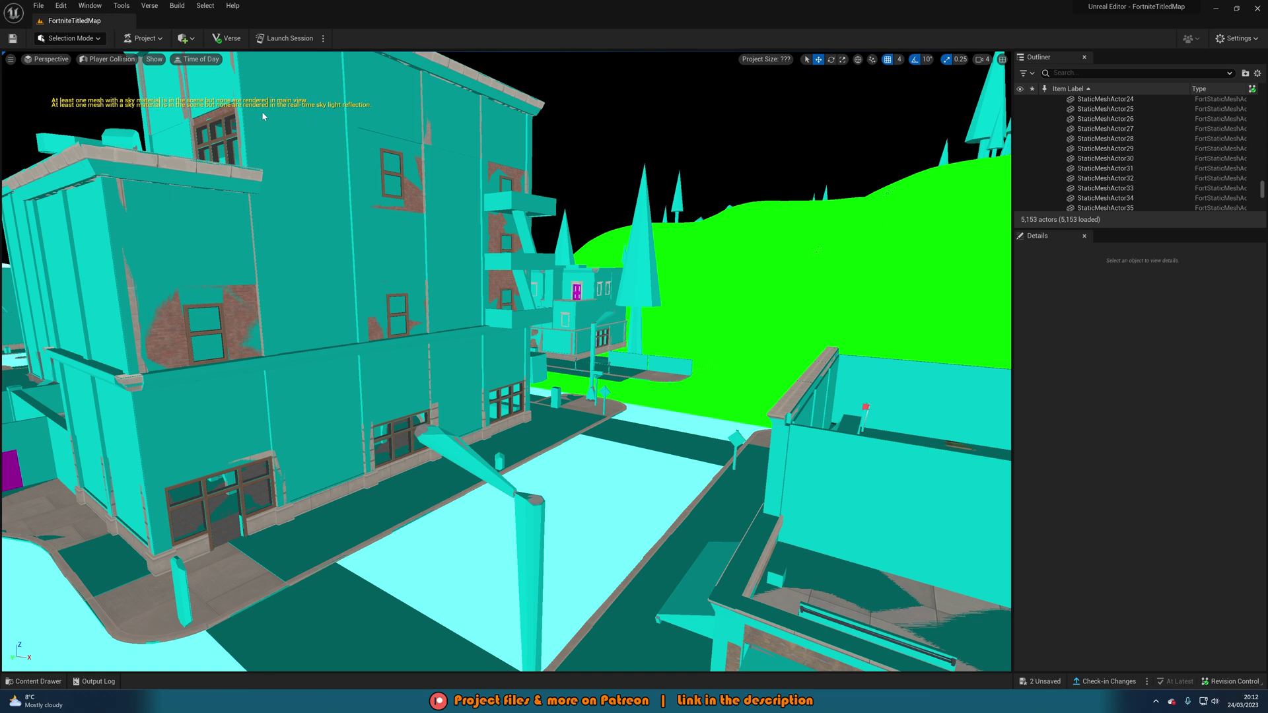
click(113, 59)
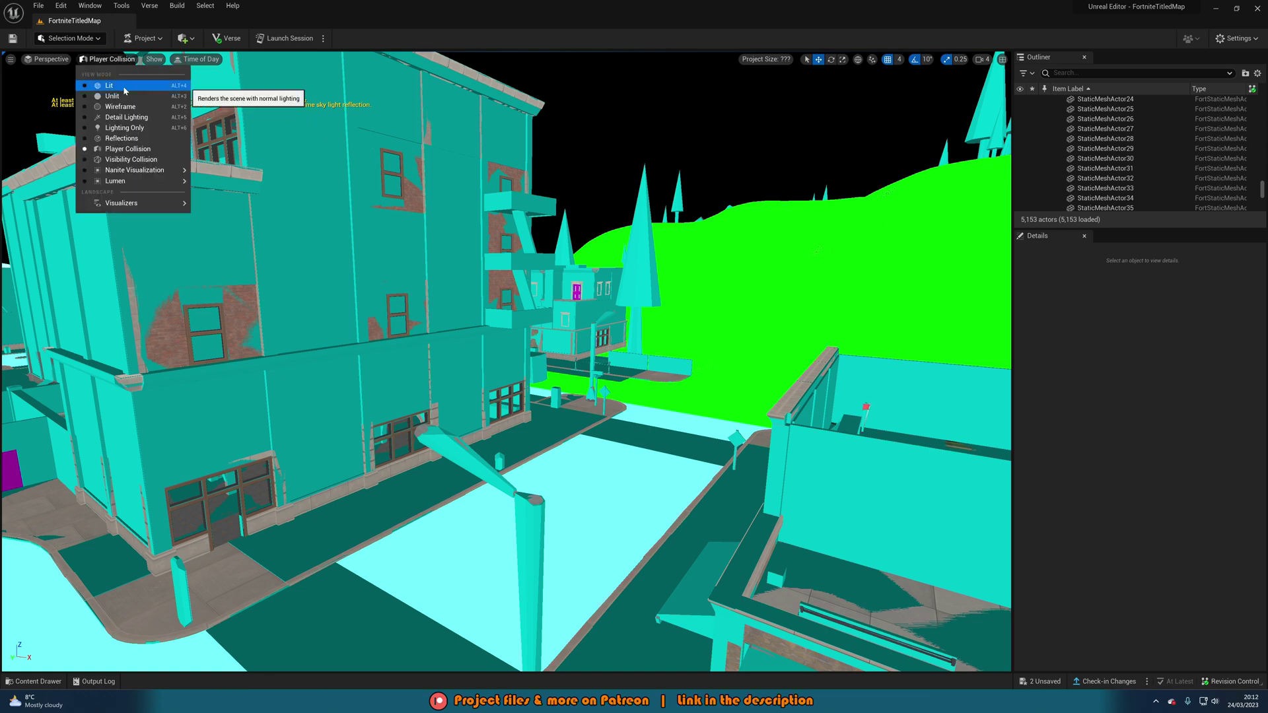
click(125, 88)
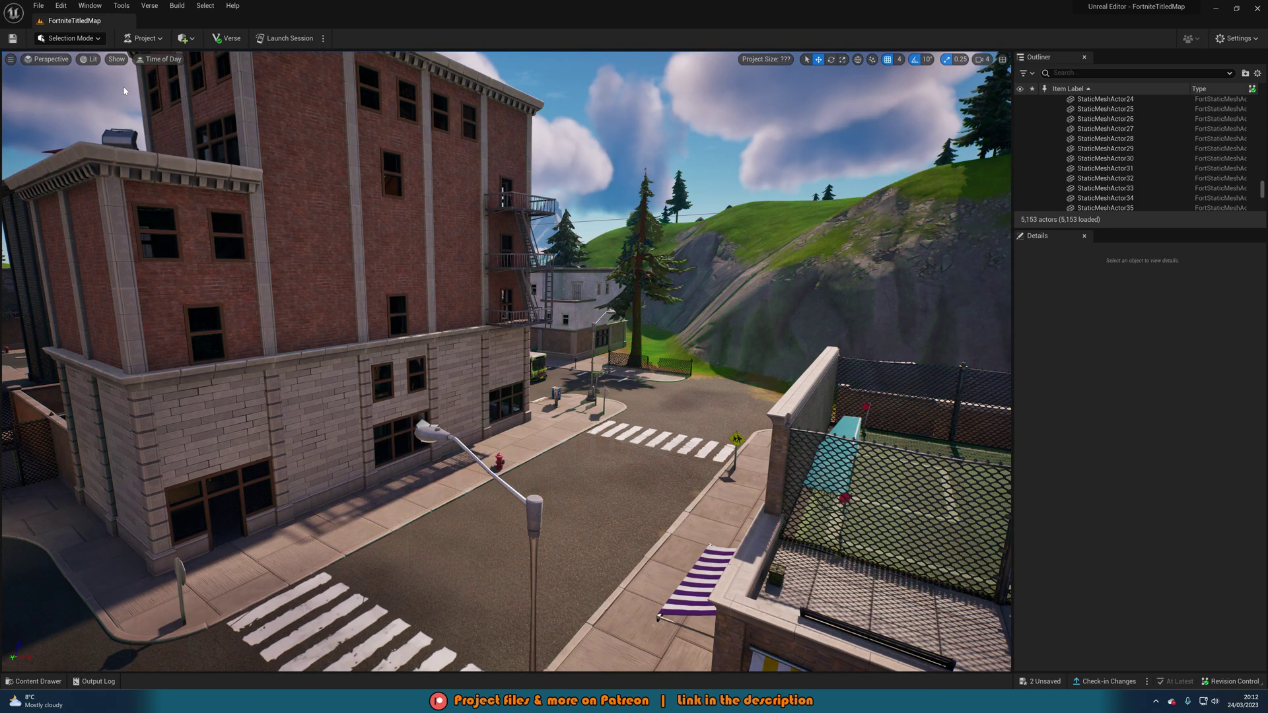
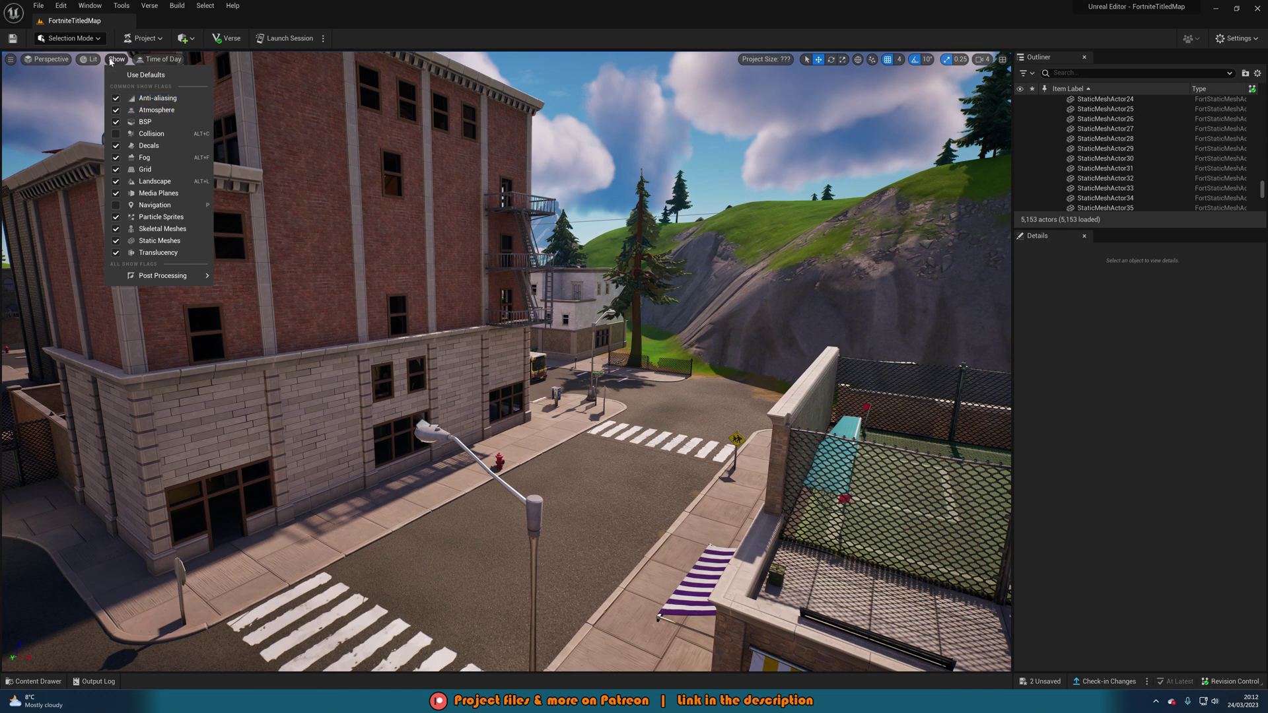
Preview evening lighting at a time of day of about 20, and set the time to 14.0
click(160, 59)
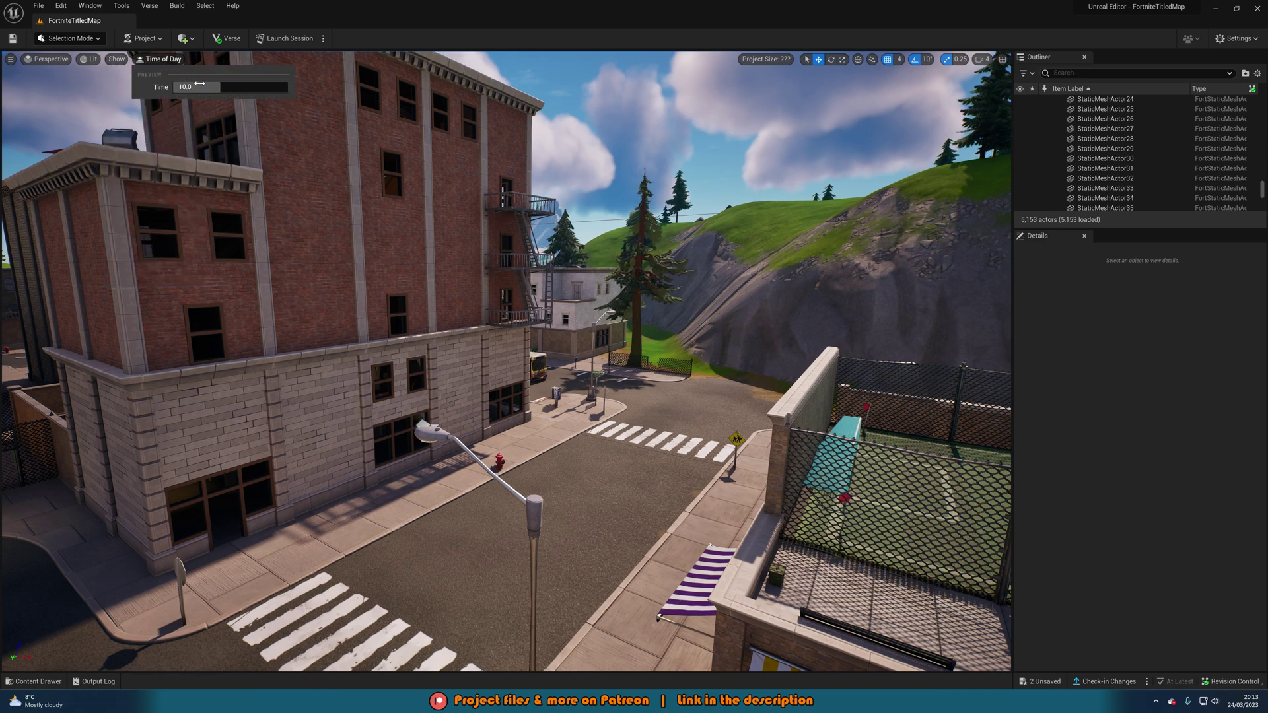
drag(220, 86, 268, 87)
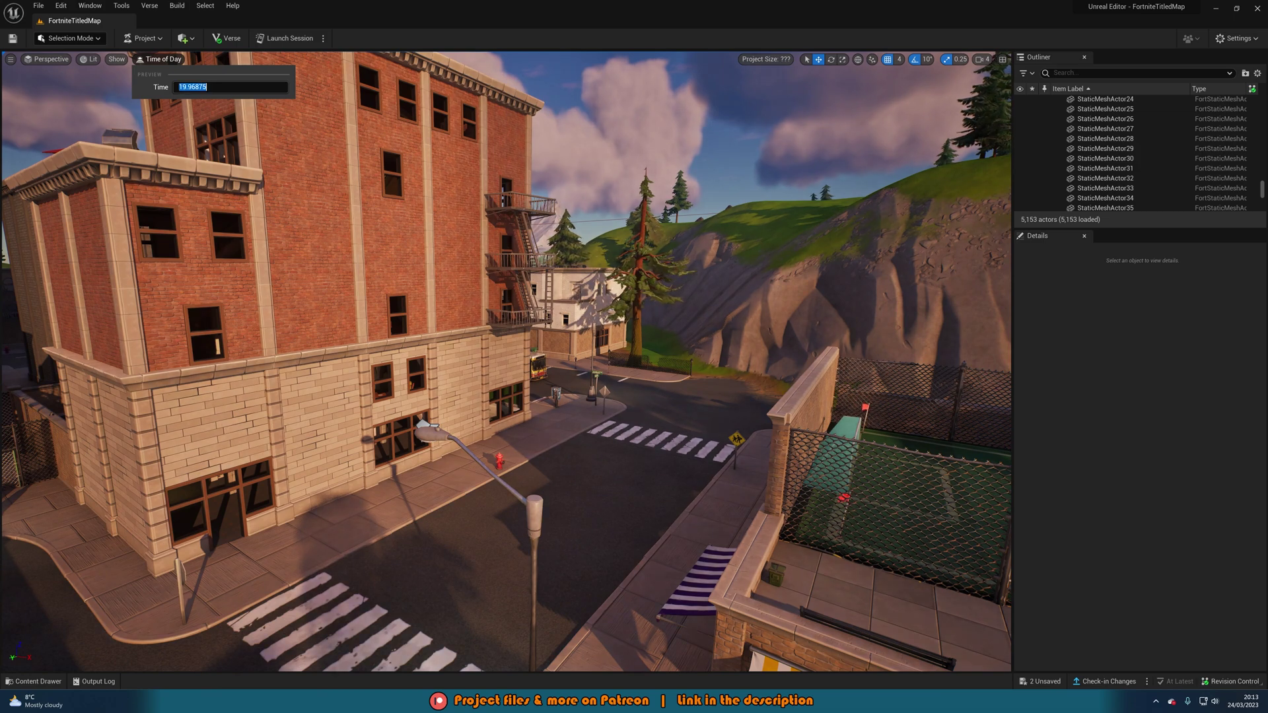
key(Return)
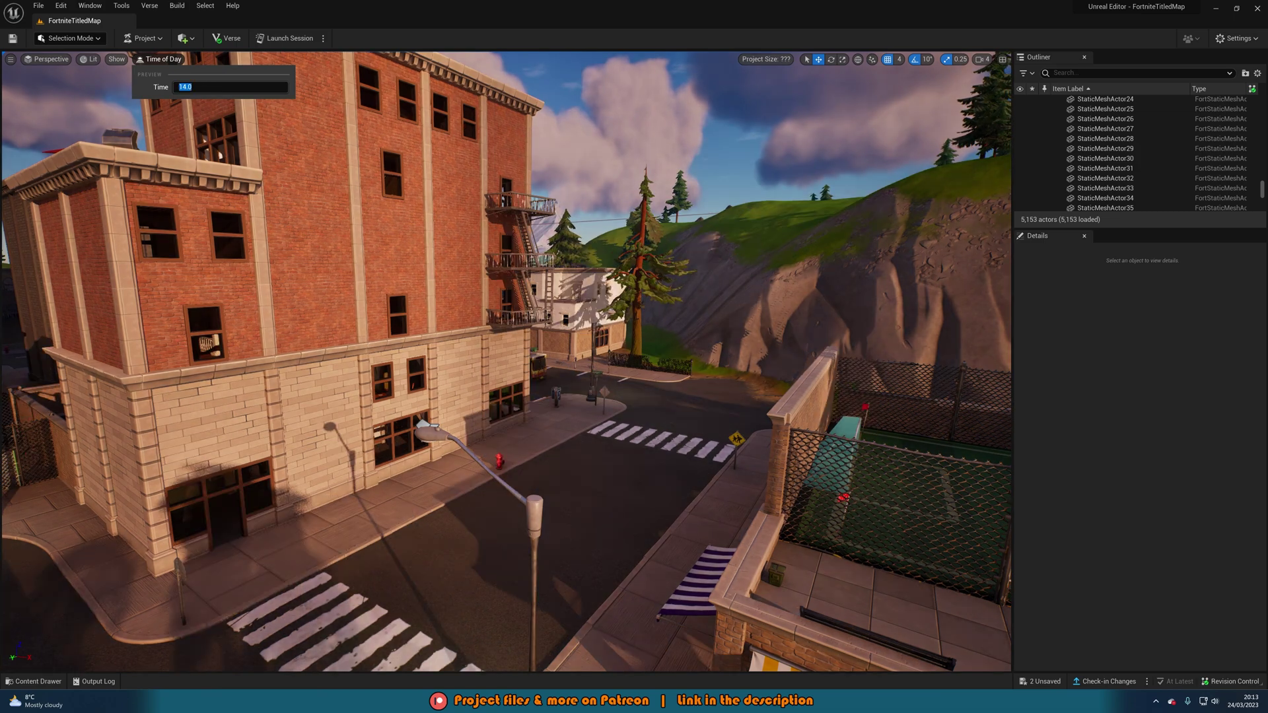
right_drag(277, 172, 20, 173)
right_drag(549, 268, 740, 279)
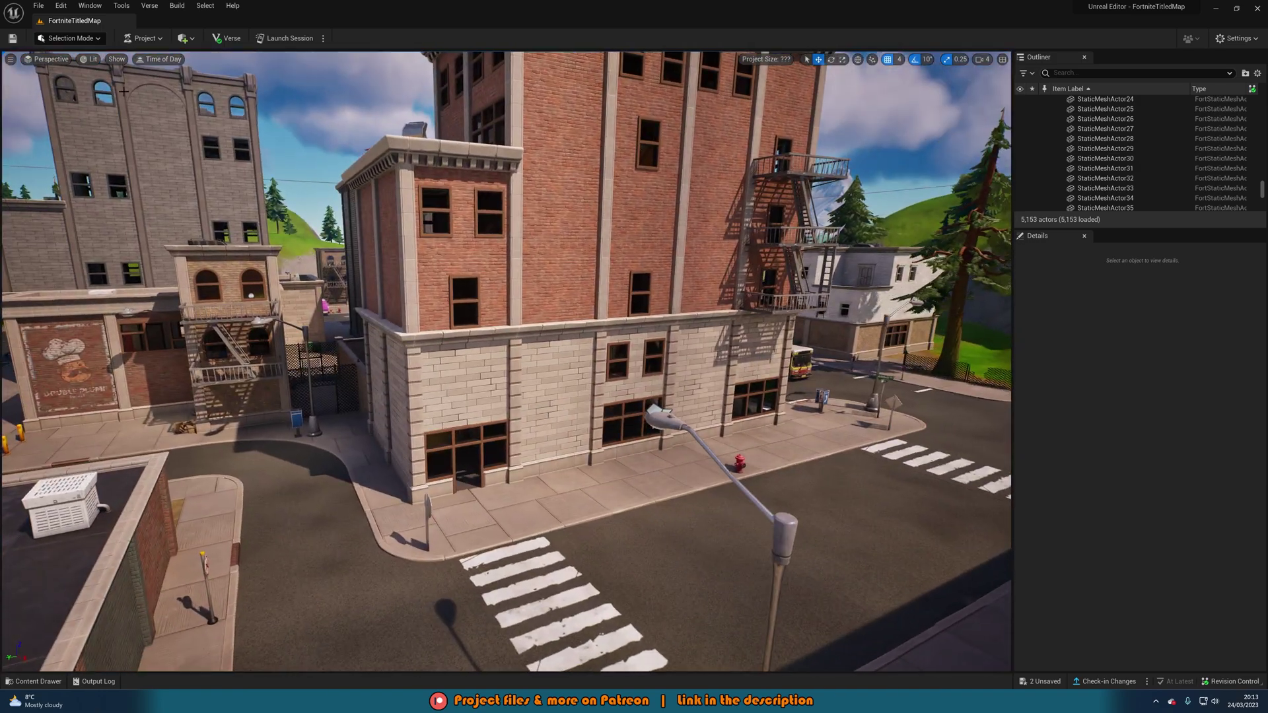
Show the viewport's FPS counter, check it while turning the view, and hide it again
click(11, 61)
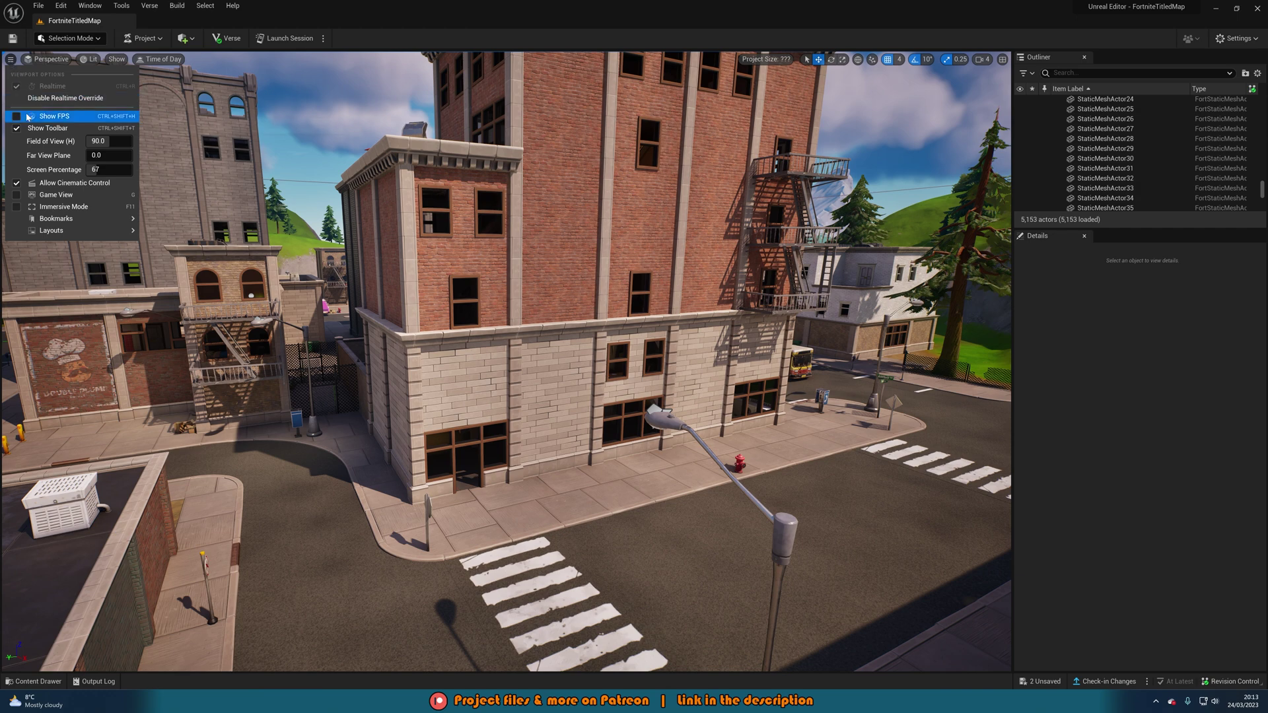
click(53, 116)
right_drag(949, 197, 1006, 198)
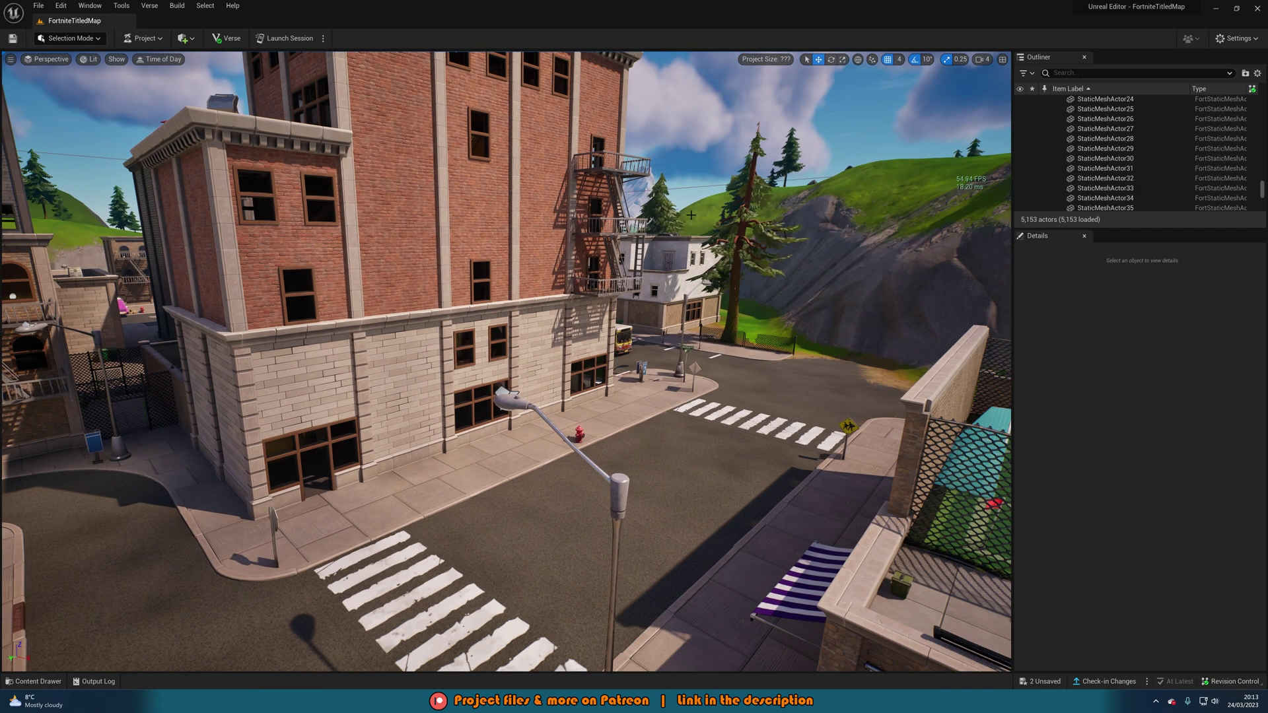
click(10, 59)
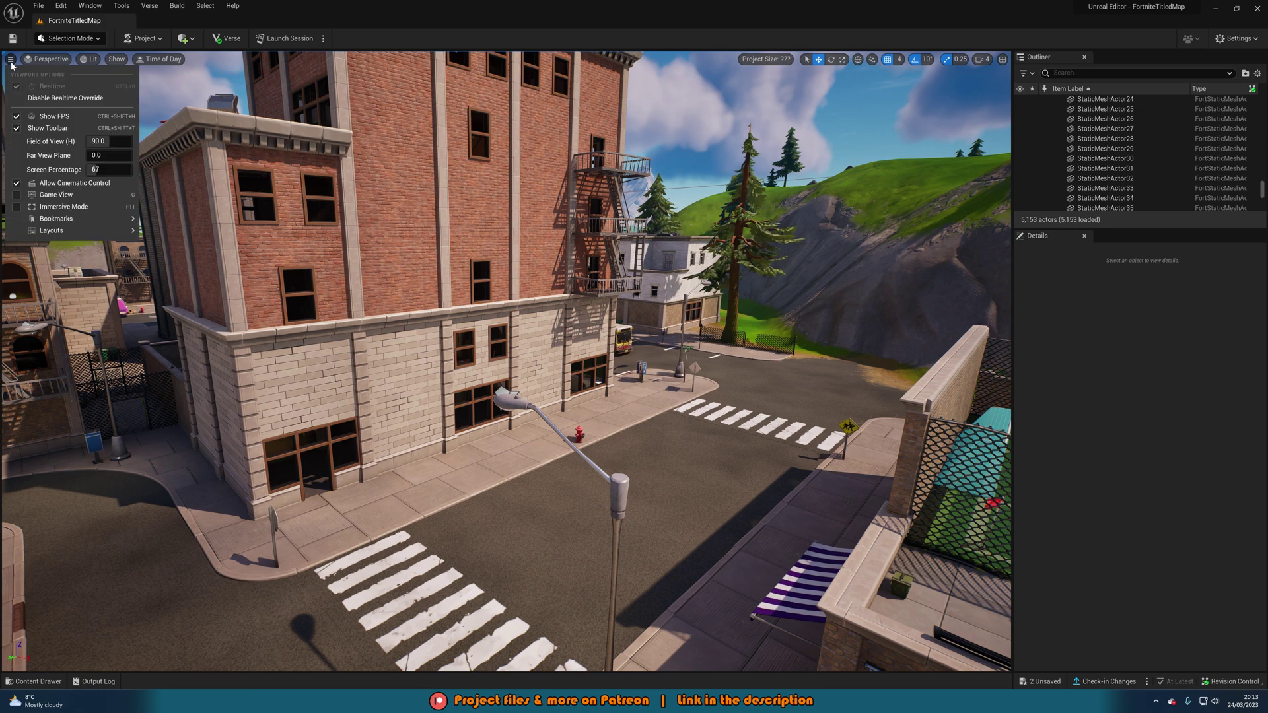
click(17, 117)
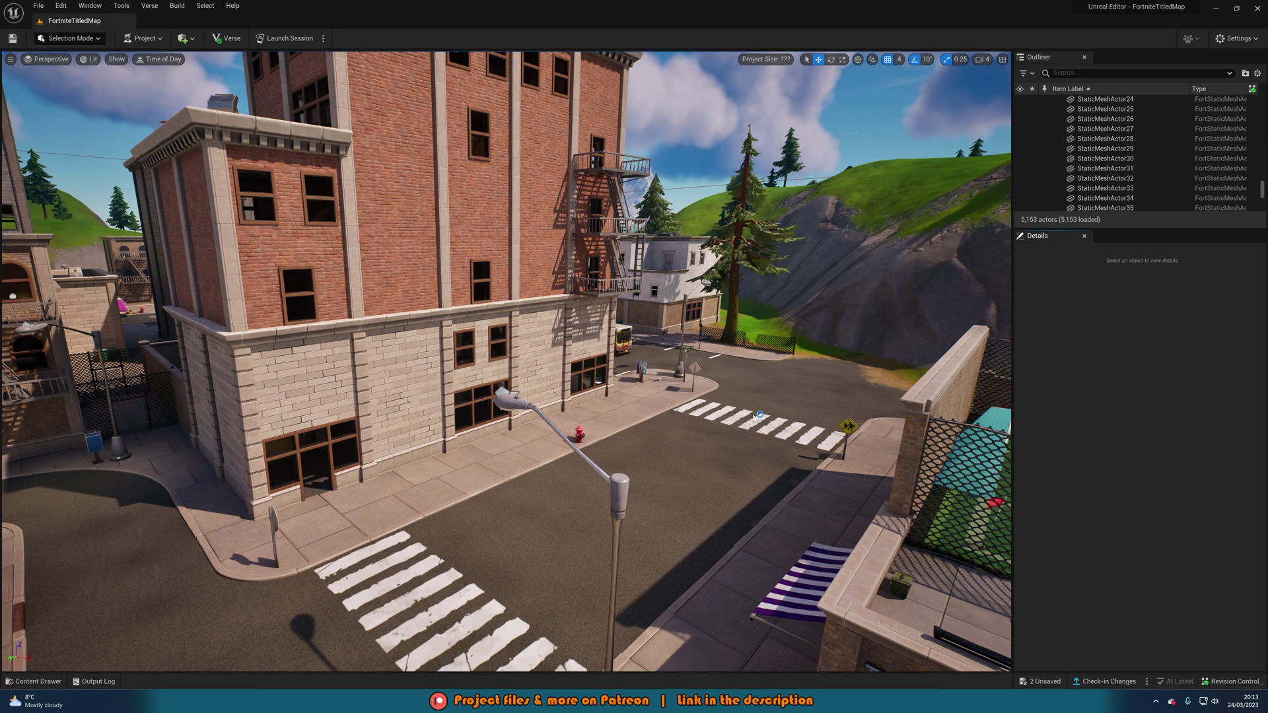
Open the Content Drawer, inspect the FortniteTitledMap level asset's details, and show the top-level All folder
key(ctrl+space)
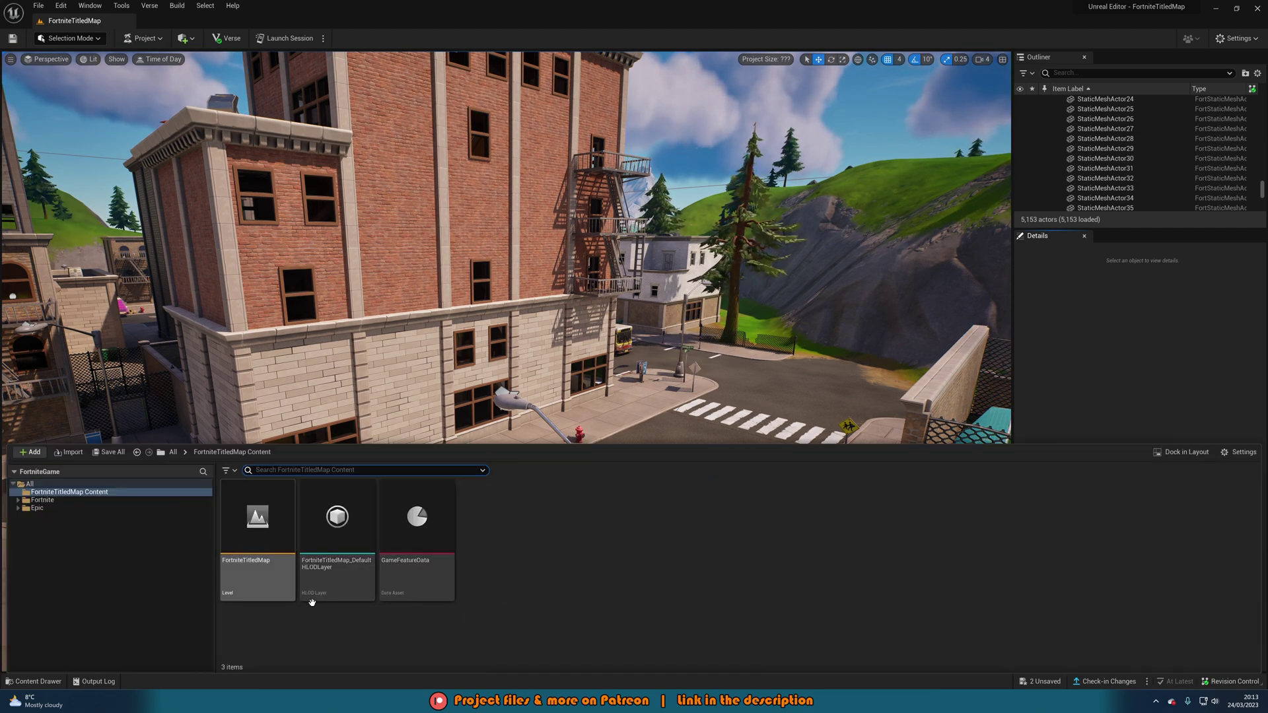
mouse_move(272, 548)
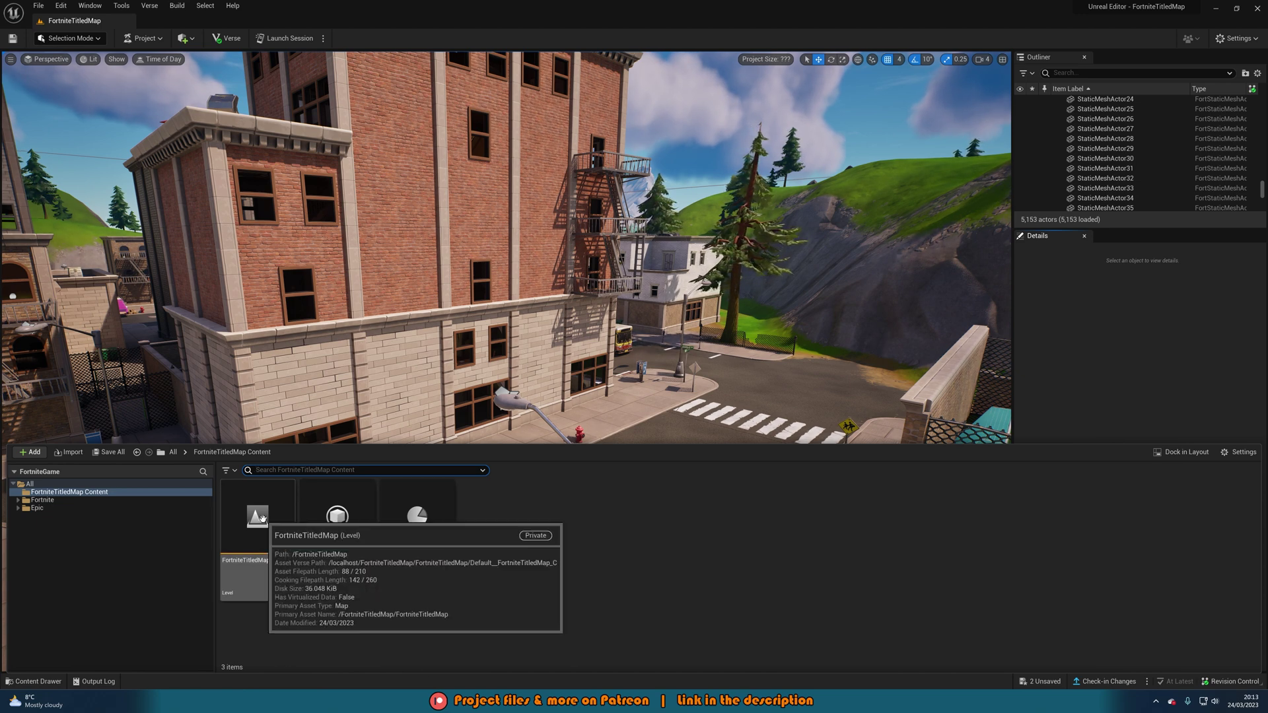
click(44, 485)
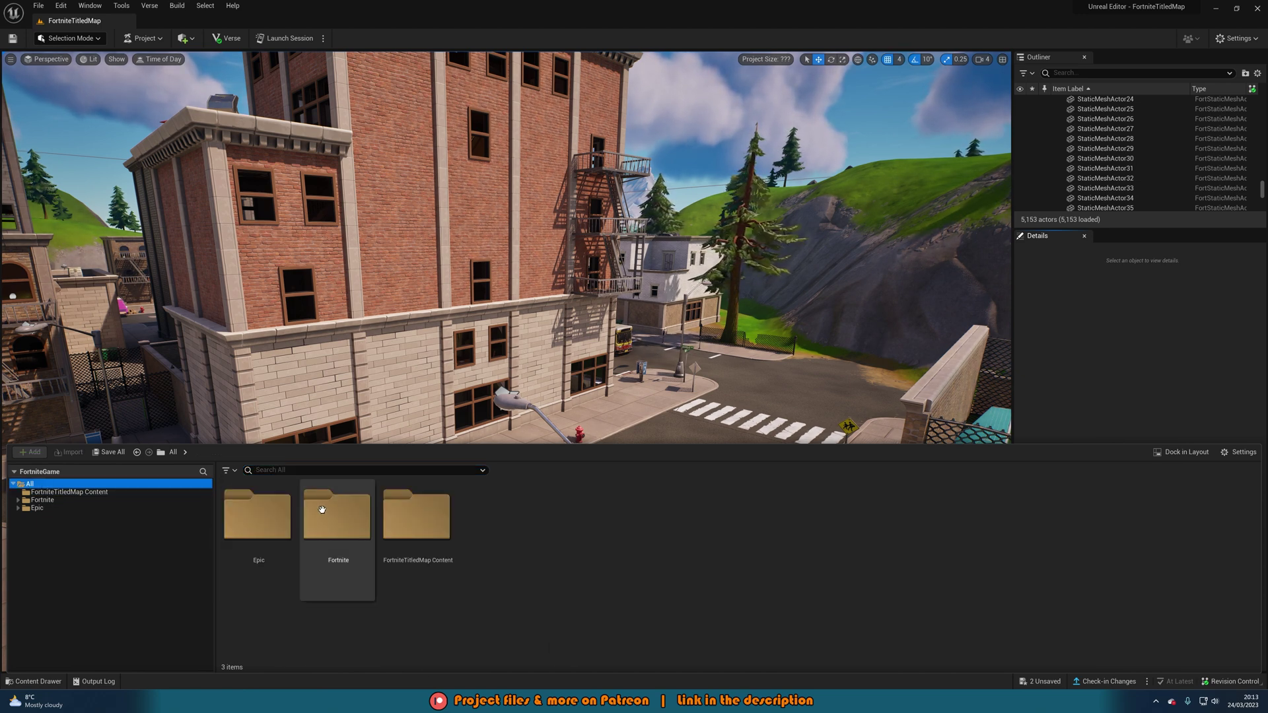
Browse the Epic folder down through Materials and EpicBase to the Concrete materials, and return to the All folder
double_click(270, 531)
double_click(270, 531)
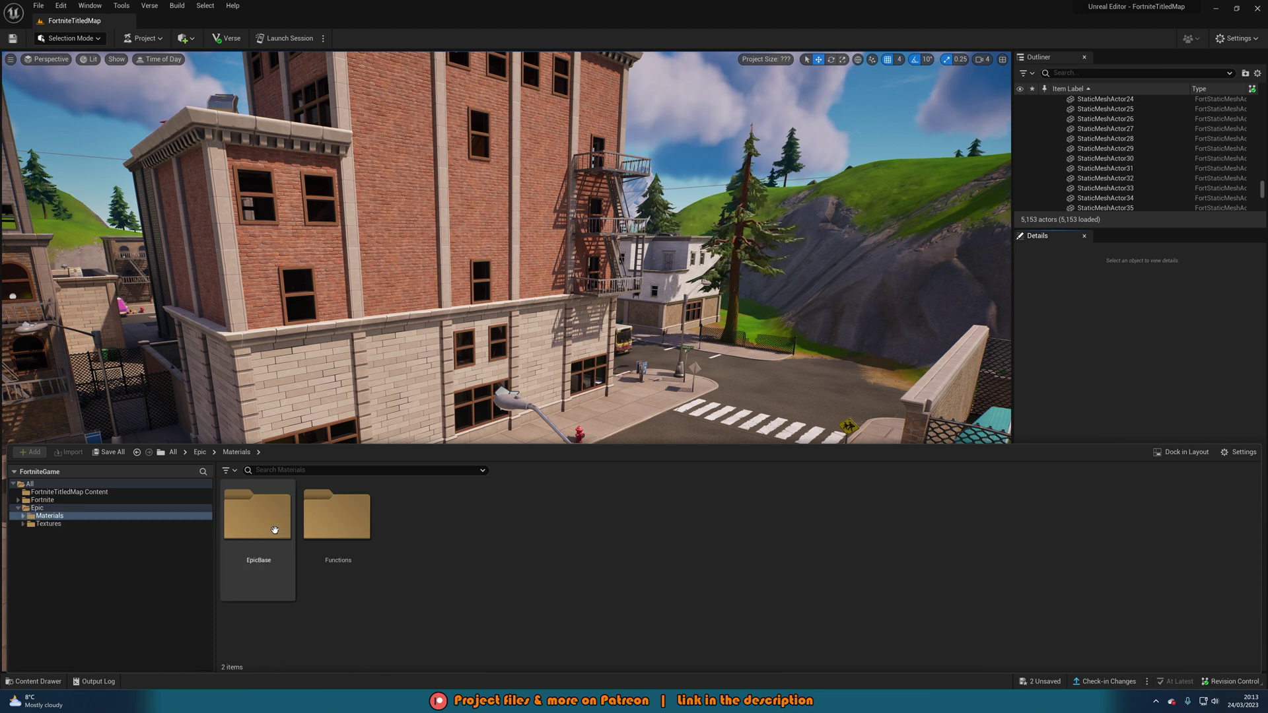
double_click(272, 530)
click(275, 529)
double_click(275, 530)
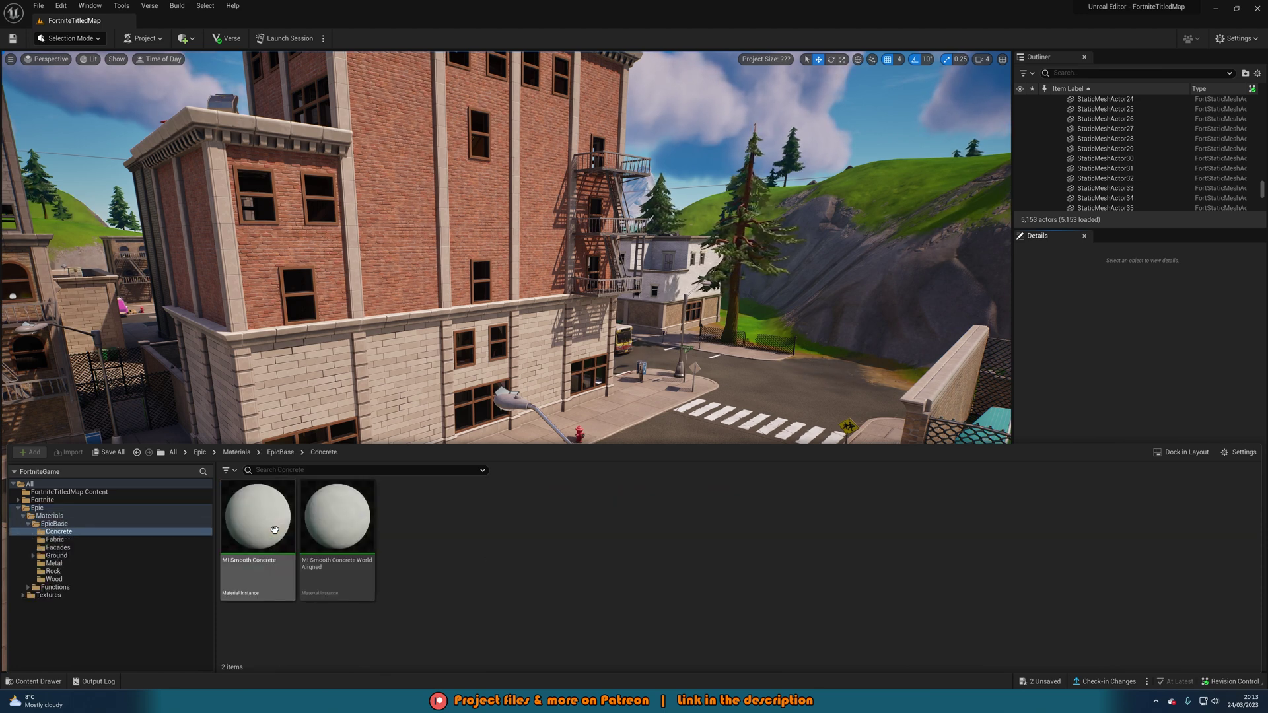
key(alt+Left)
key(alt+Left)
key(alt+Left)
key(alt+Left)
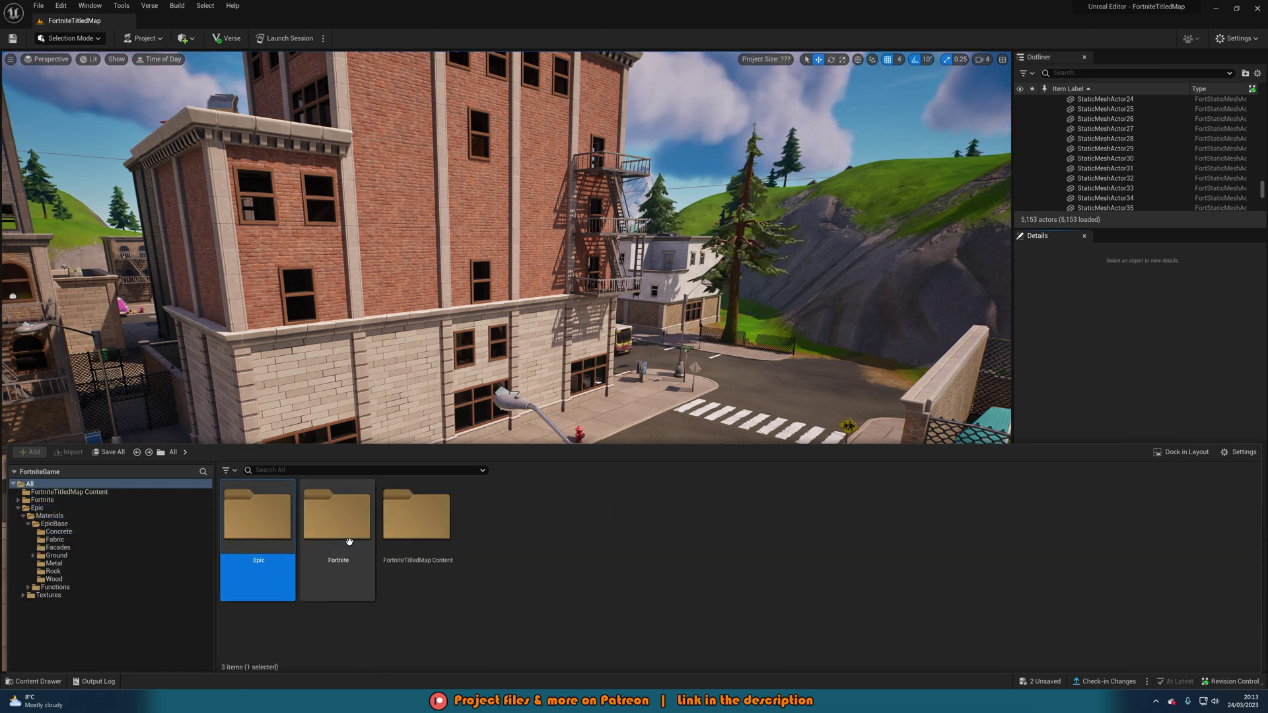
Open the Fortnite folder and look through its Consumables and Devices assets, returning to the Fortnite folder
double_click(349, 541)
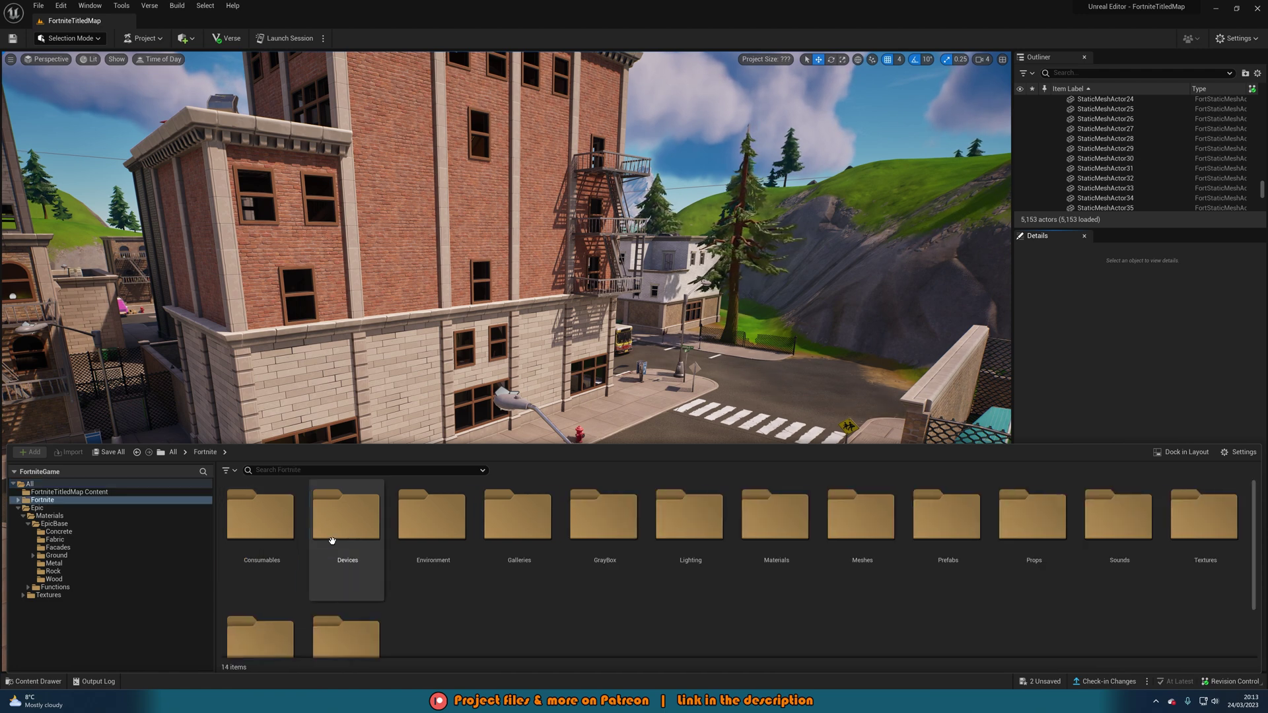
scroll(419, 560, down, 1)
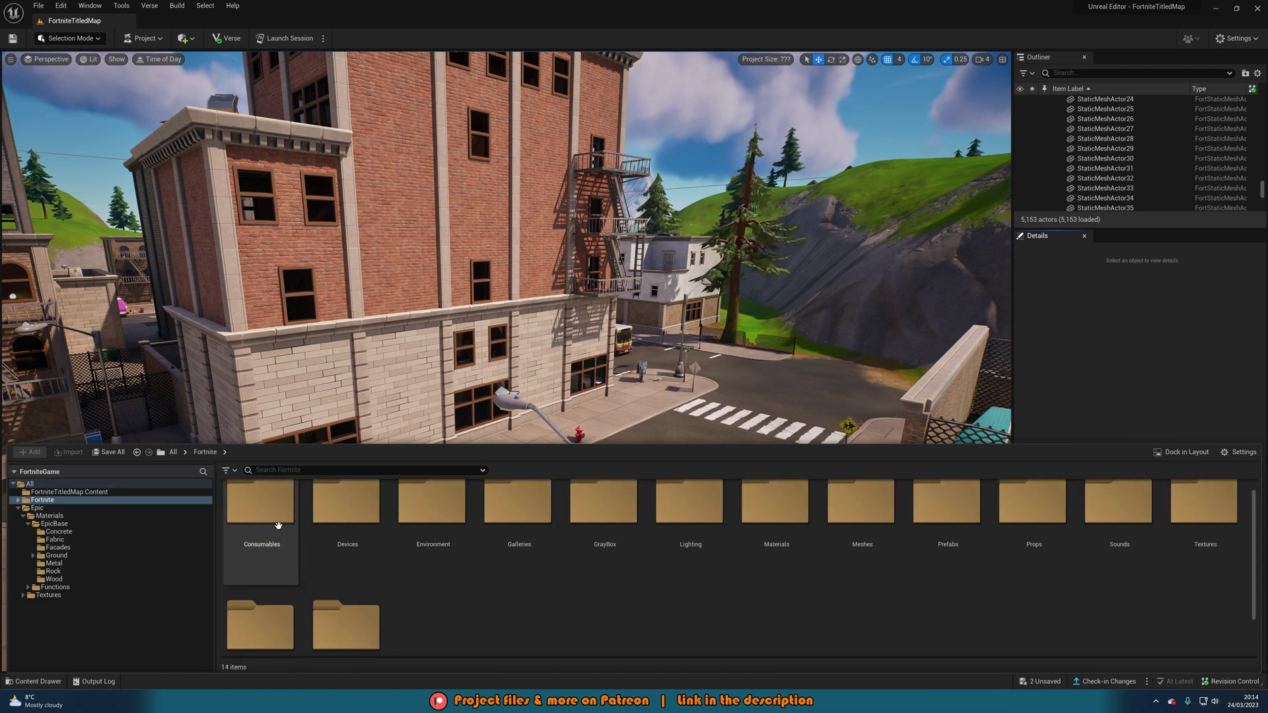
double_click(271, 523)
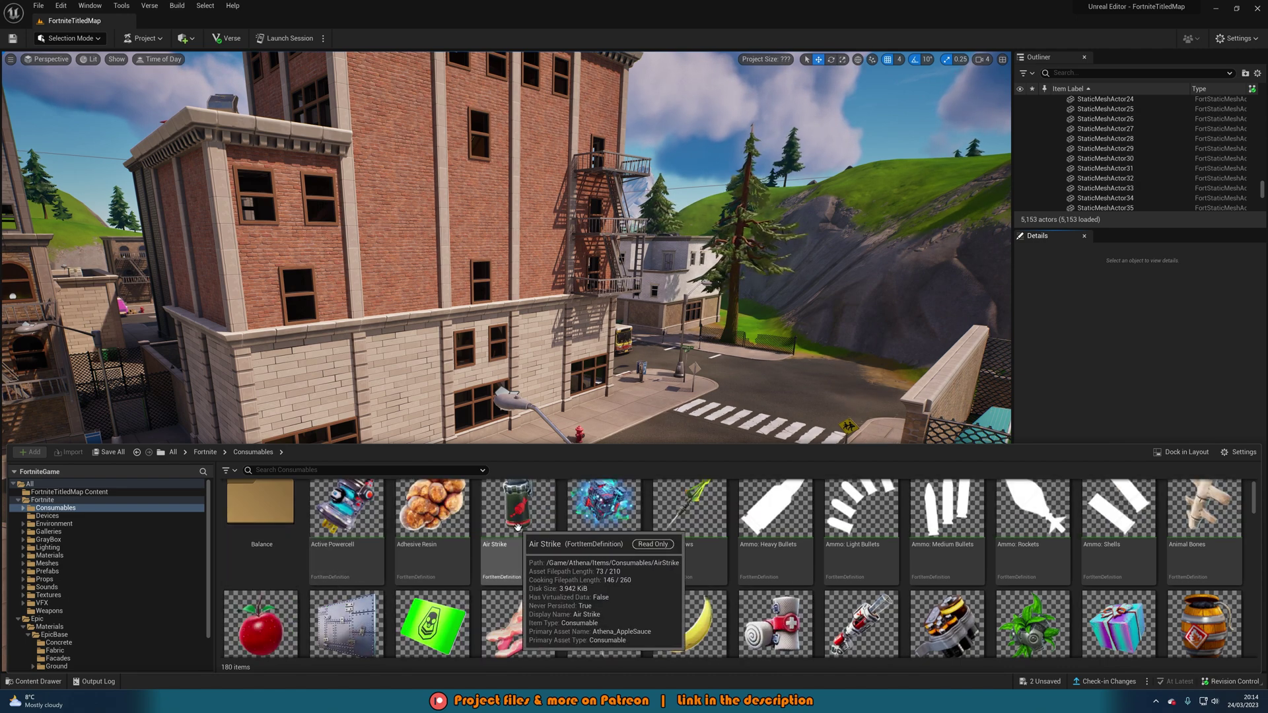
key(alt+Left)
double_click(359, 520)
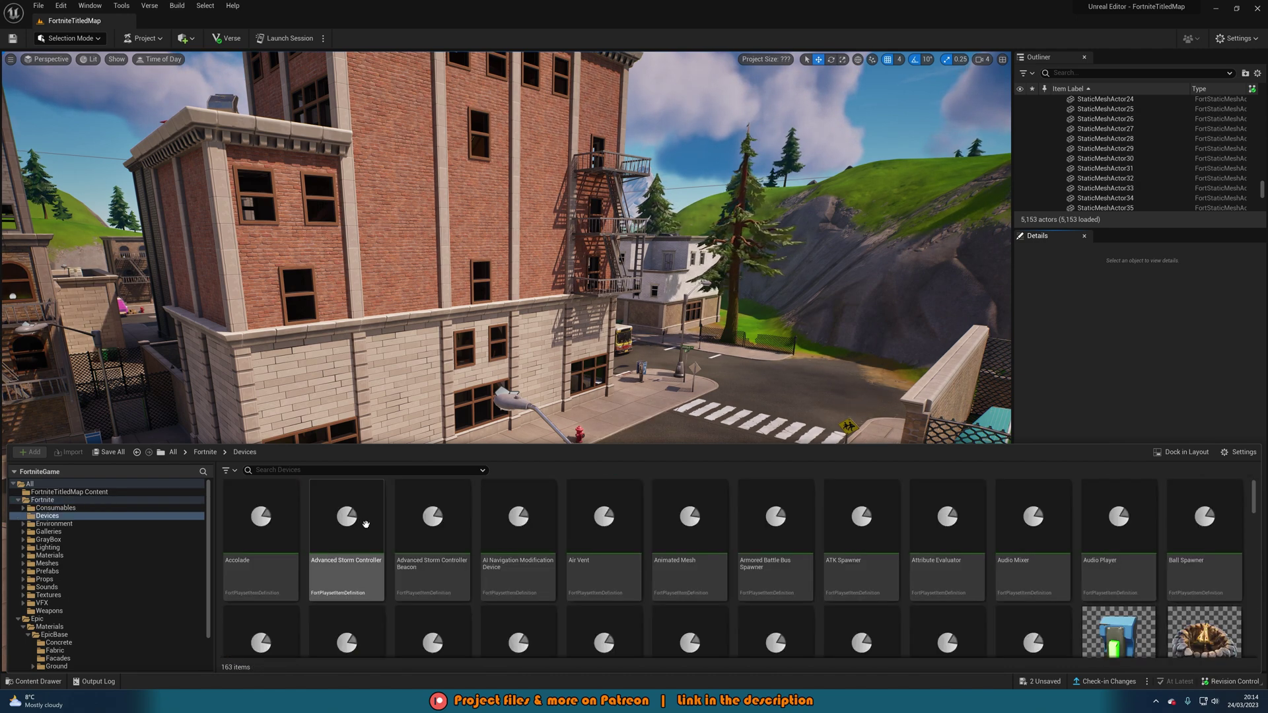
key(alt+Left)
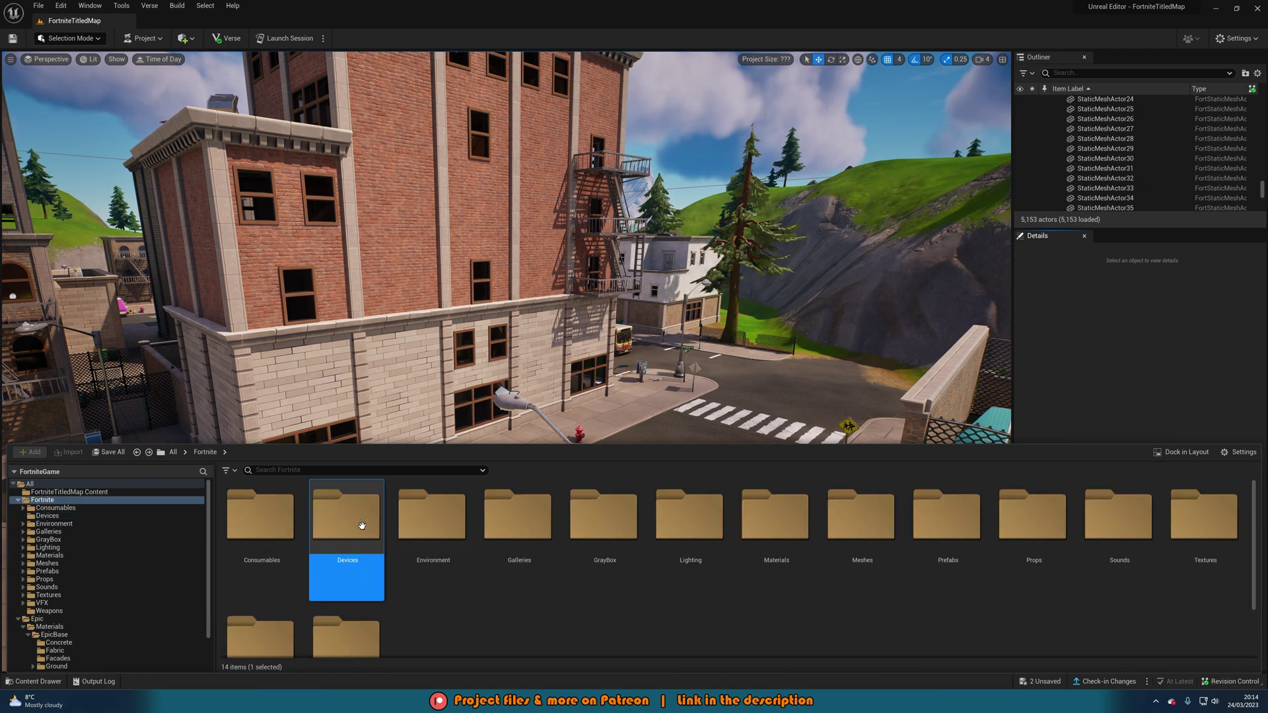
Inspect the Floors subfolder of GrayBox, and return to the Fortnite folder to look over its remaining subfolders
double_click(589, 531)
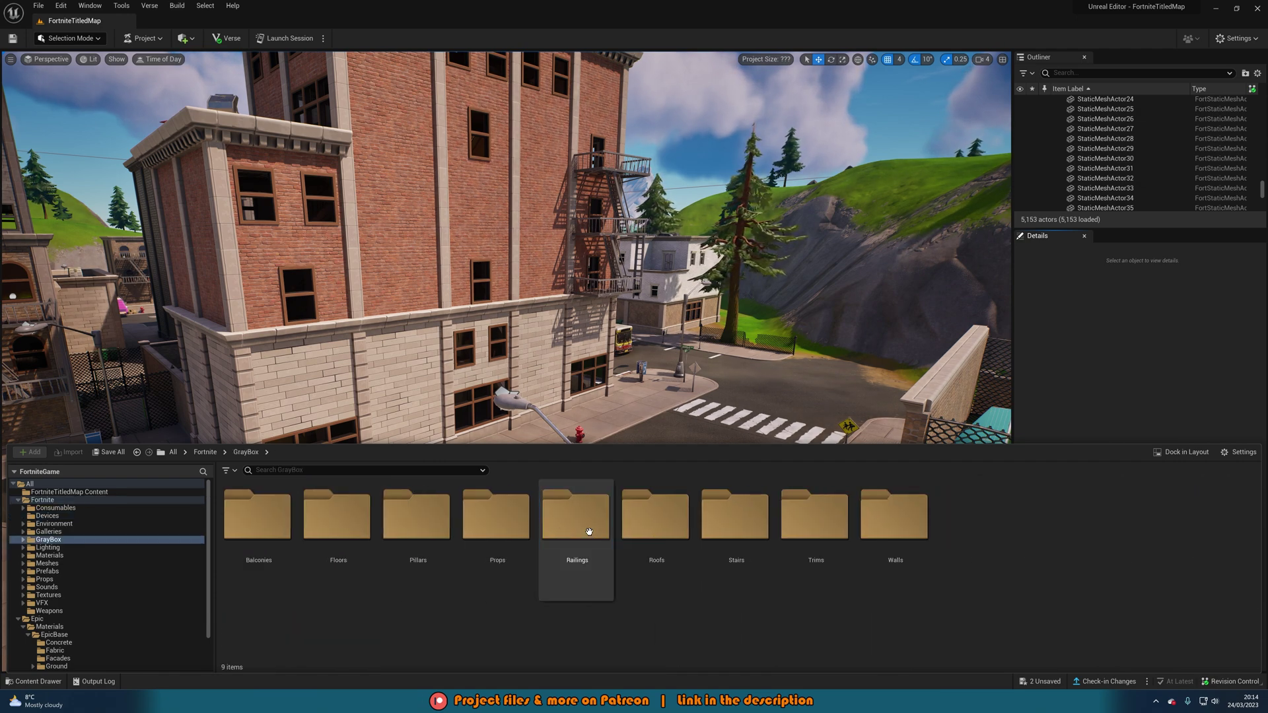
double_click(335, 540)
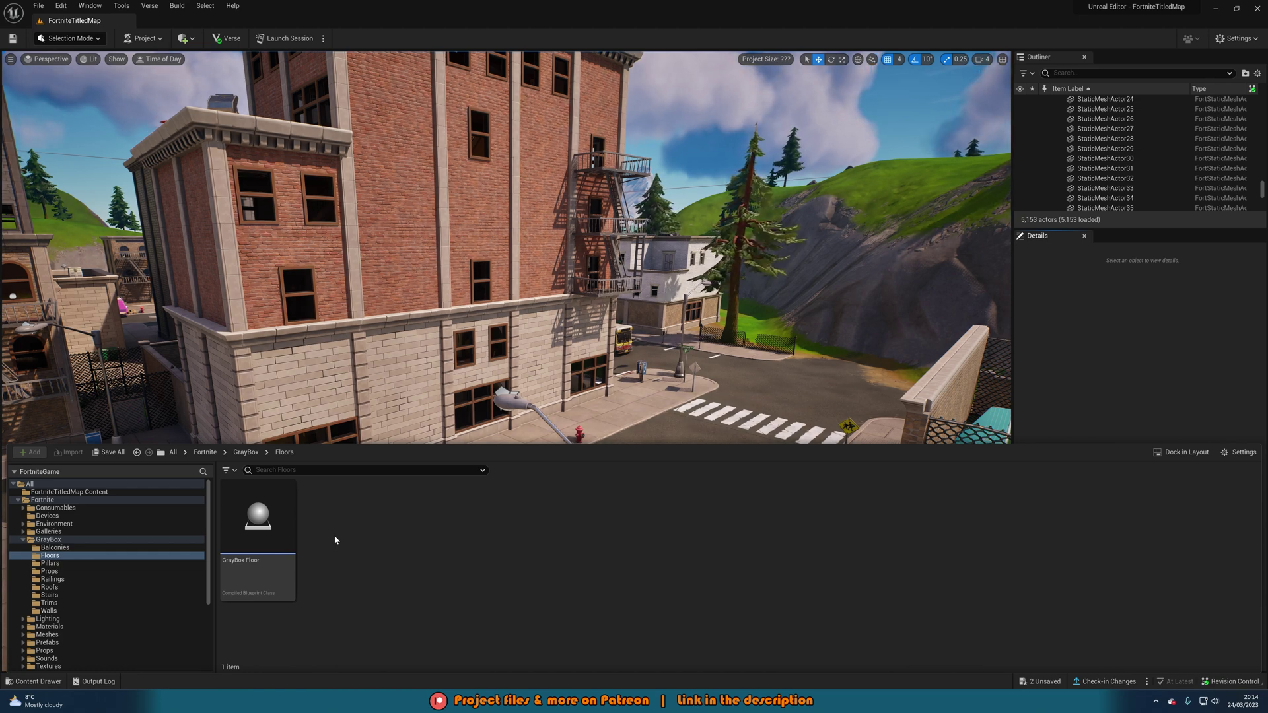
key(alt+Left)
key(alt+Left)
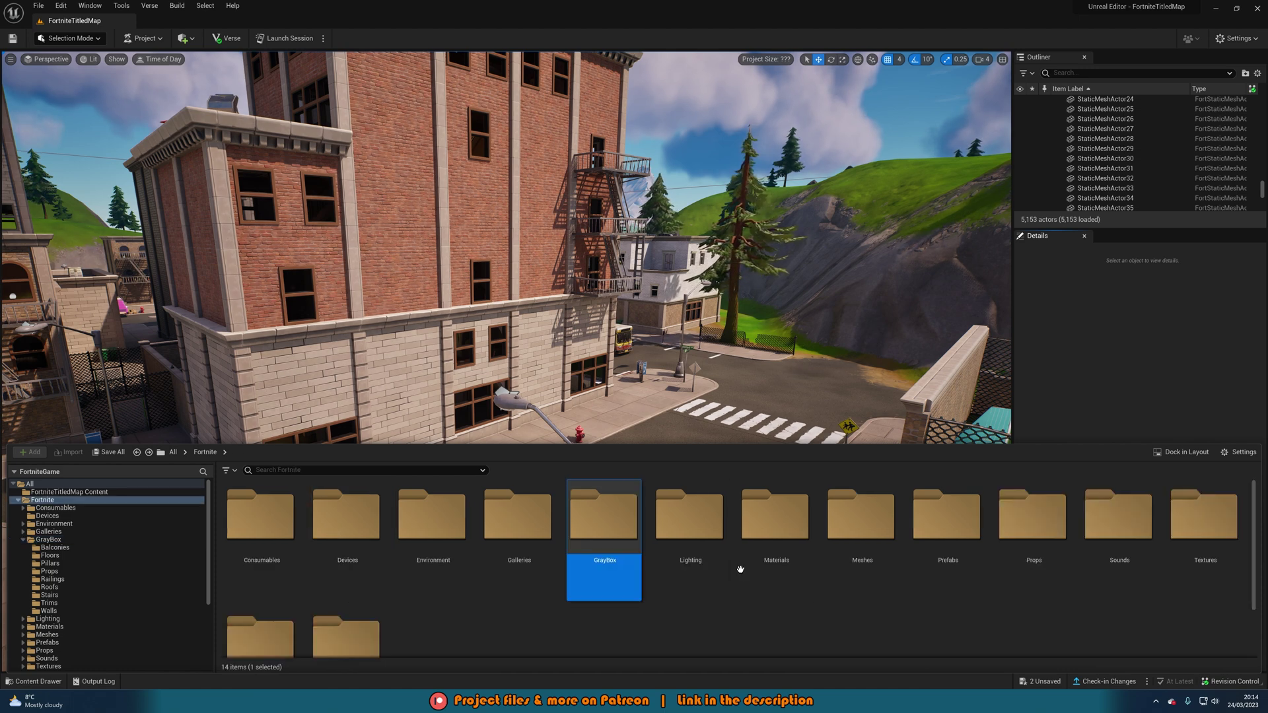
scroll(720, 566, up, 1)
scroll(669, 567, down, 3)
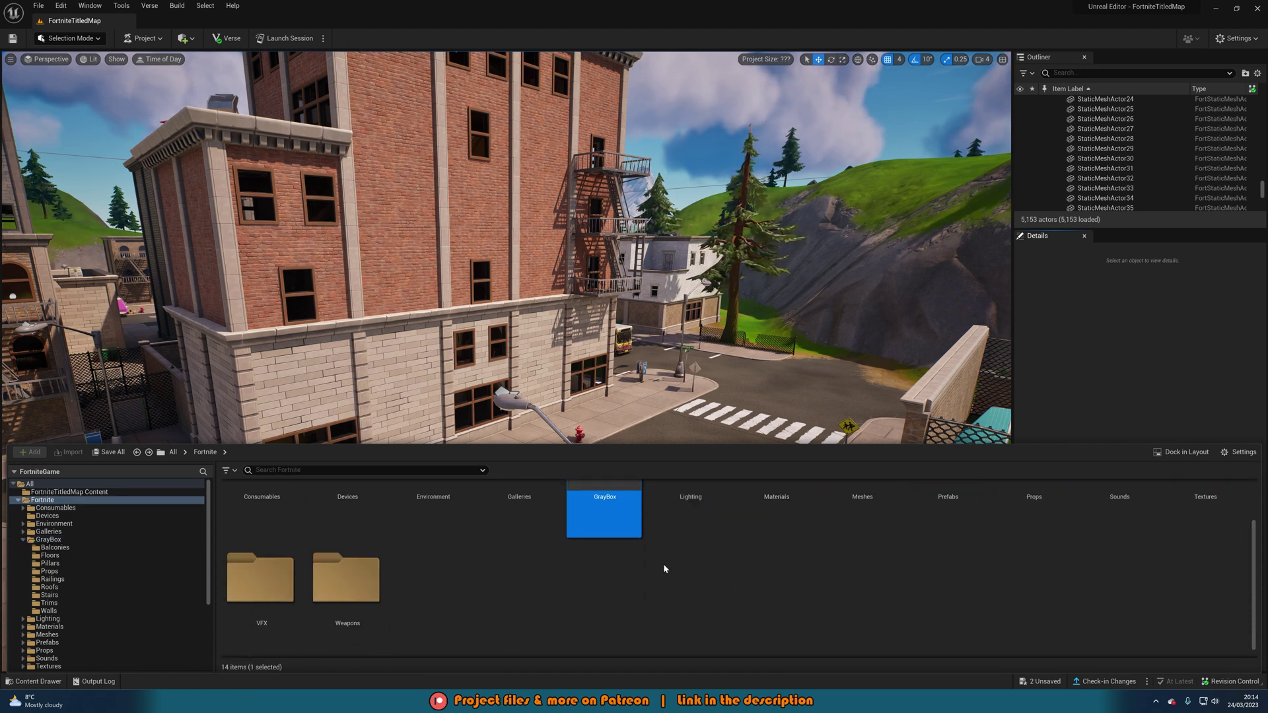
scroll(925, 552, up, 3)
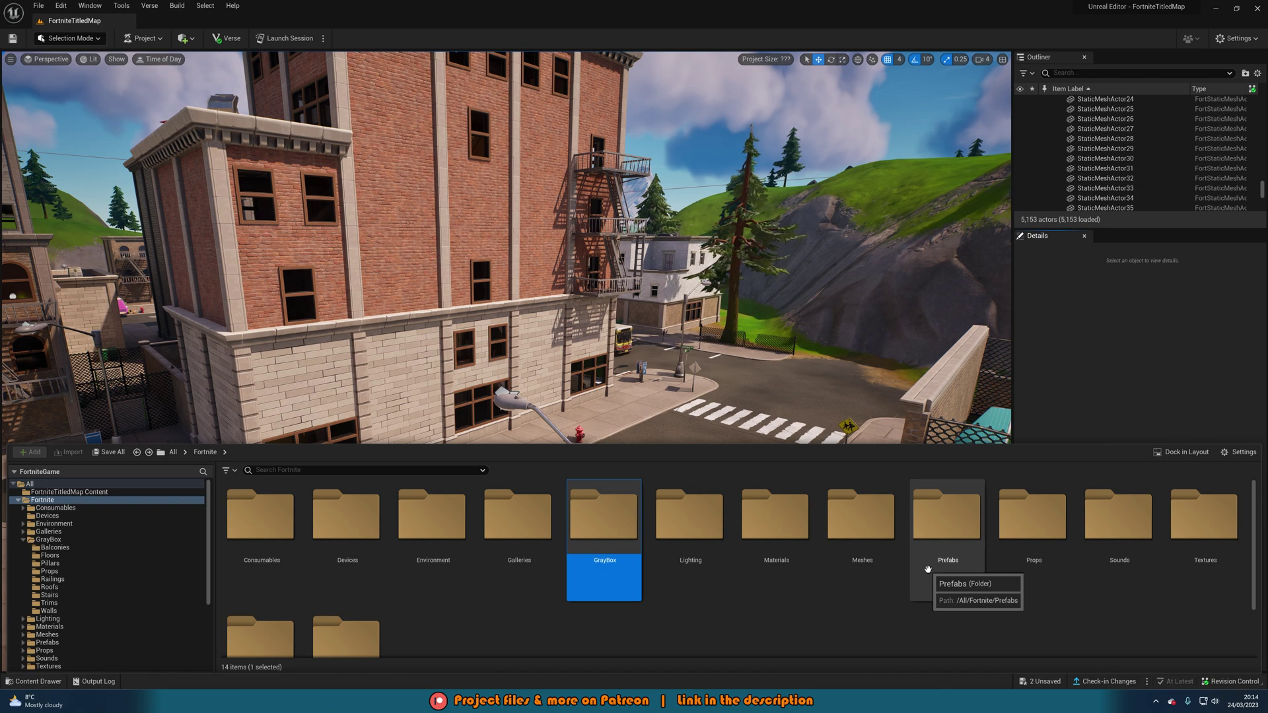
Browse BasicShapes and the Switch_Device meshes under Devices in the Meshes folder, and return to the Fortnite folder
double_click(858, 547)
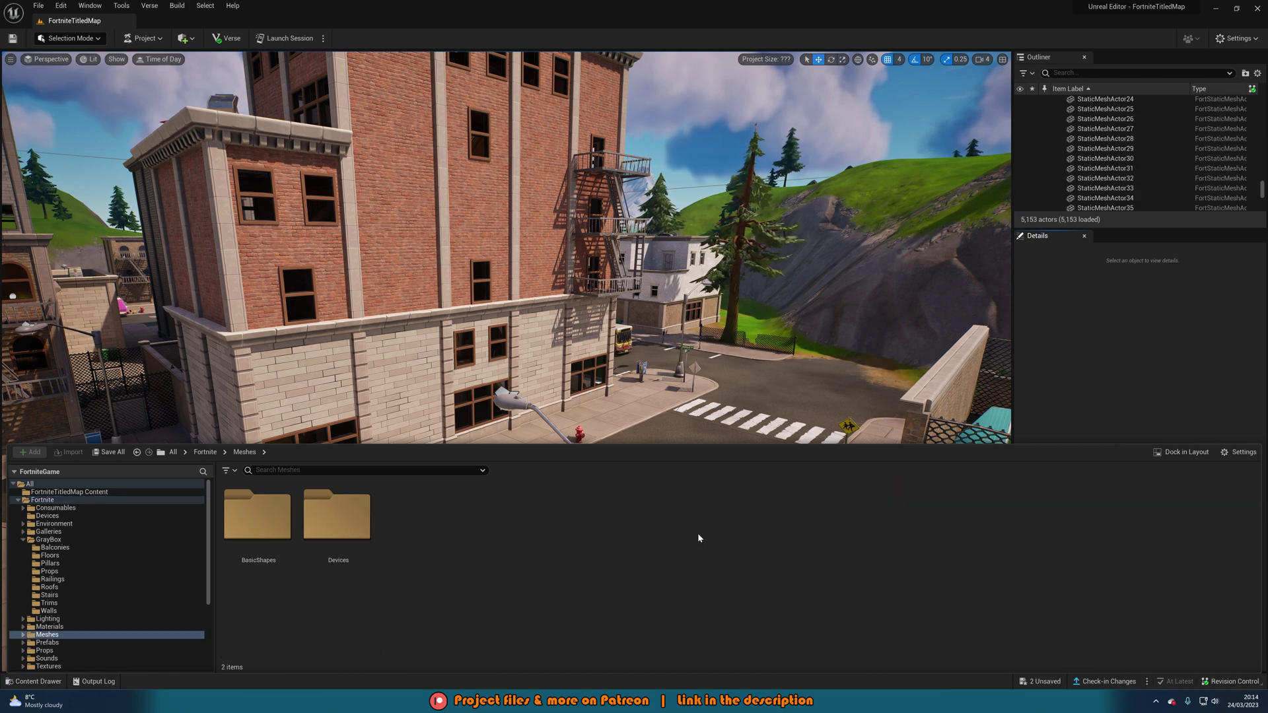
double_click(267, 526)
key(alt+Left)
double_click(345, 527)
double_click(257, 518)
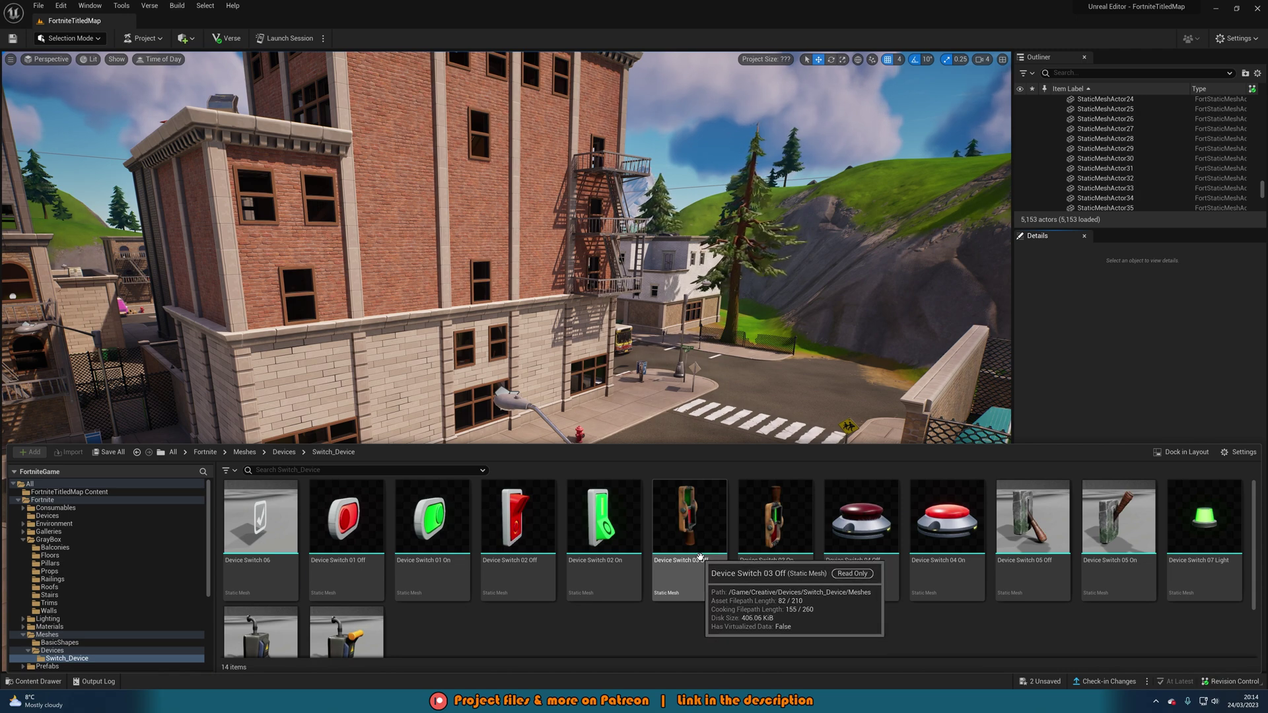
key(alt+Left)
key(alt+Left)
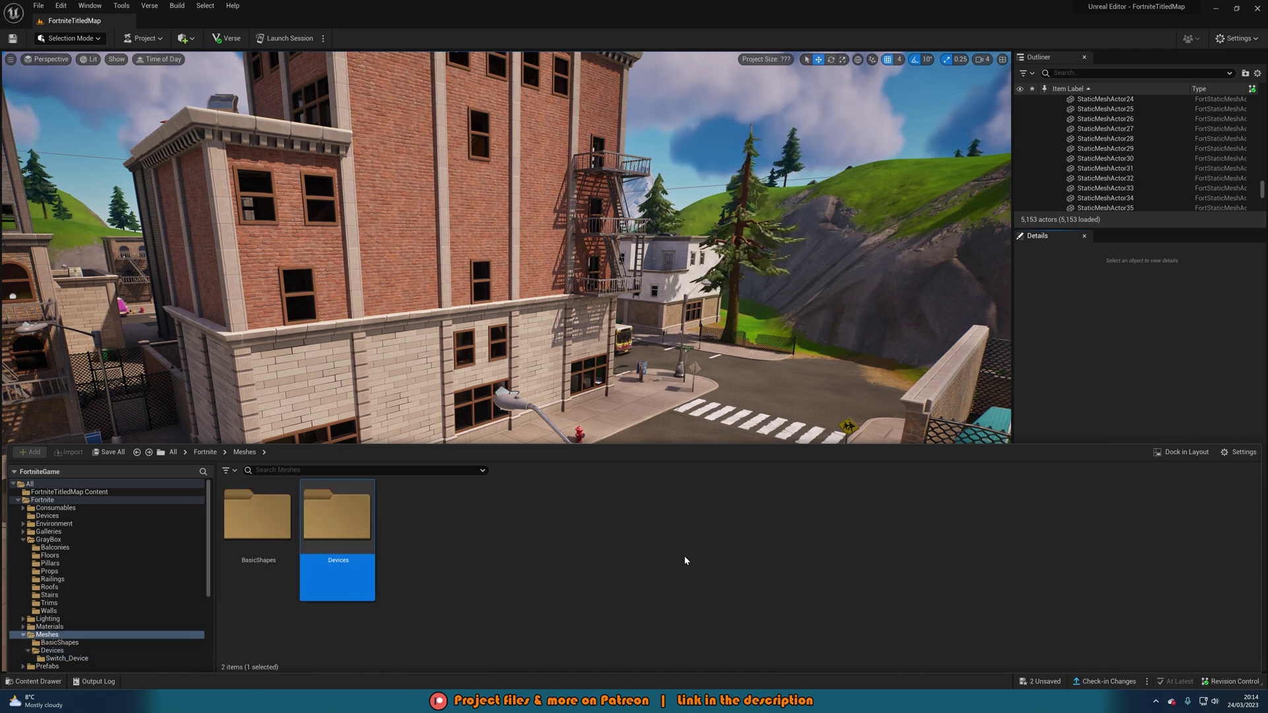
key(alt+Left)
Open the Prefabs folder and look through its Art Deco and Castle prefabs, returning to the Prefabs folder
double_click(939, 557)
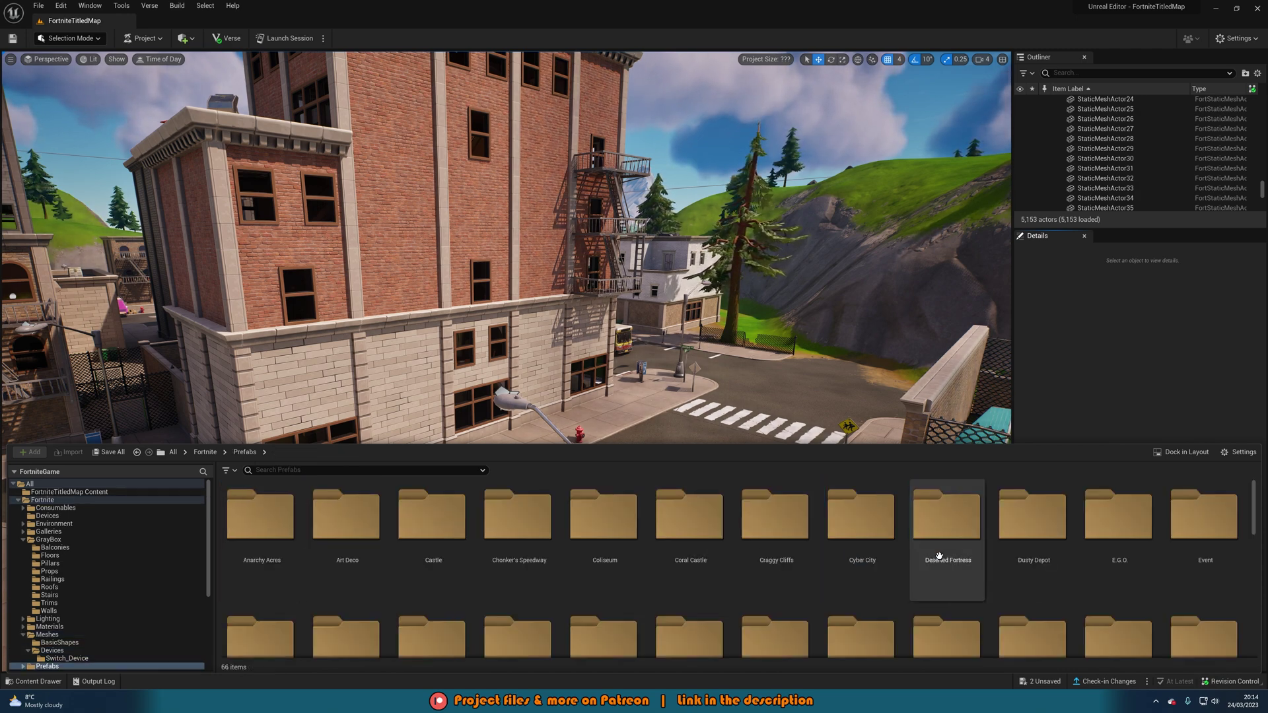
double_click(356, 540)
key(alt+Left)
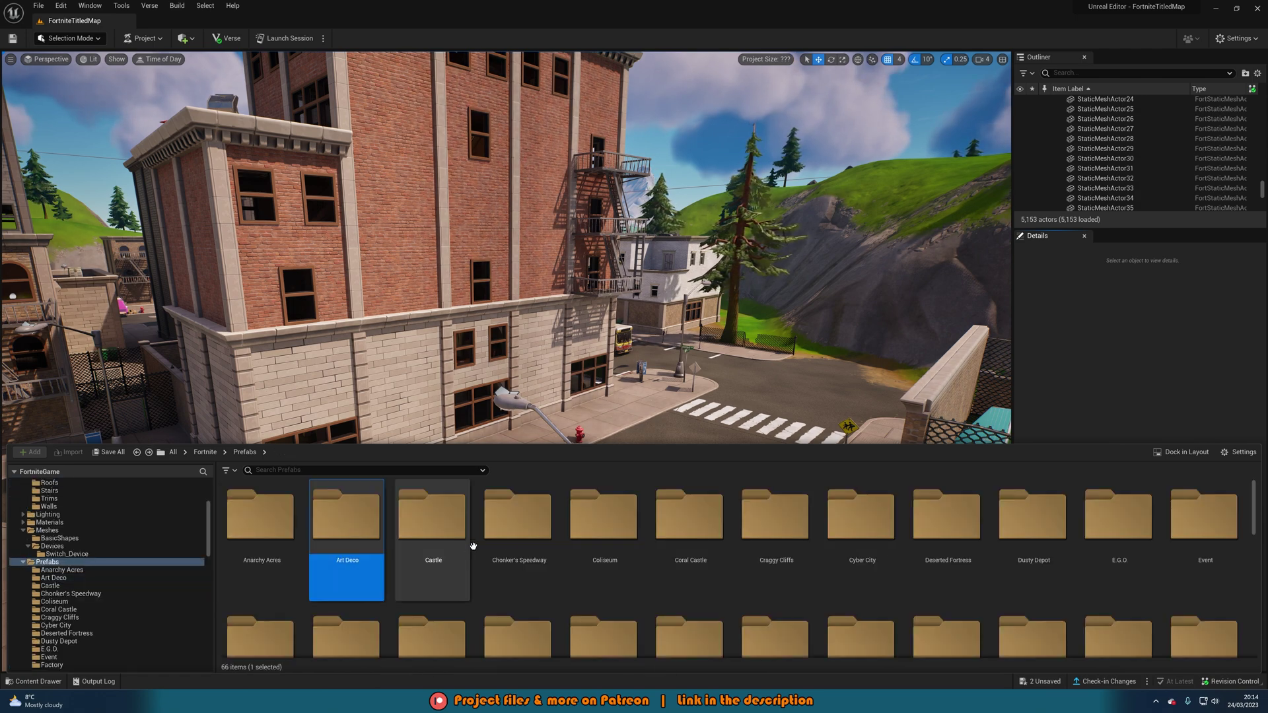
scroll(604, 528, down, 1)
double_click(437, 511)
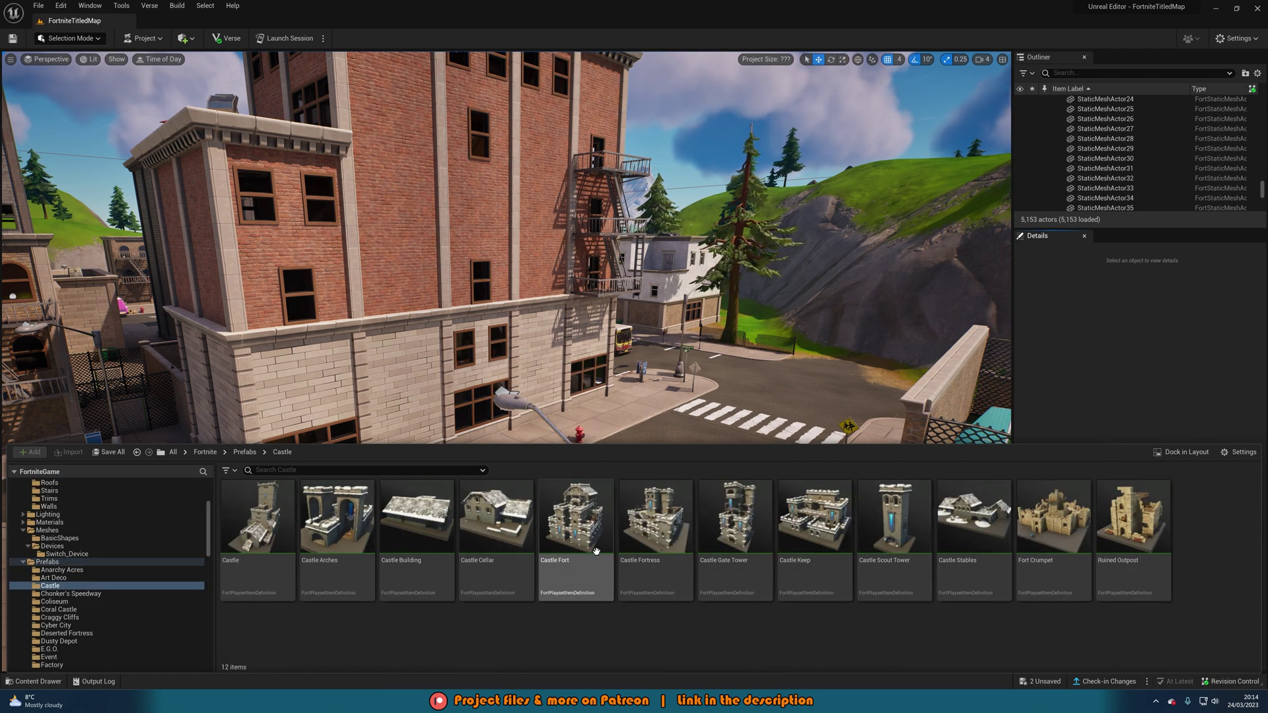
key(alt+Left)
Look through the Chonker's Speedway and Frenzy Farm prefabs, and return to the top-level All folder
double_click(541, 513)
key(alt+Left)
scroll(555, 572, down, 1)
double_click(622, 545)
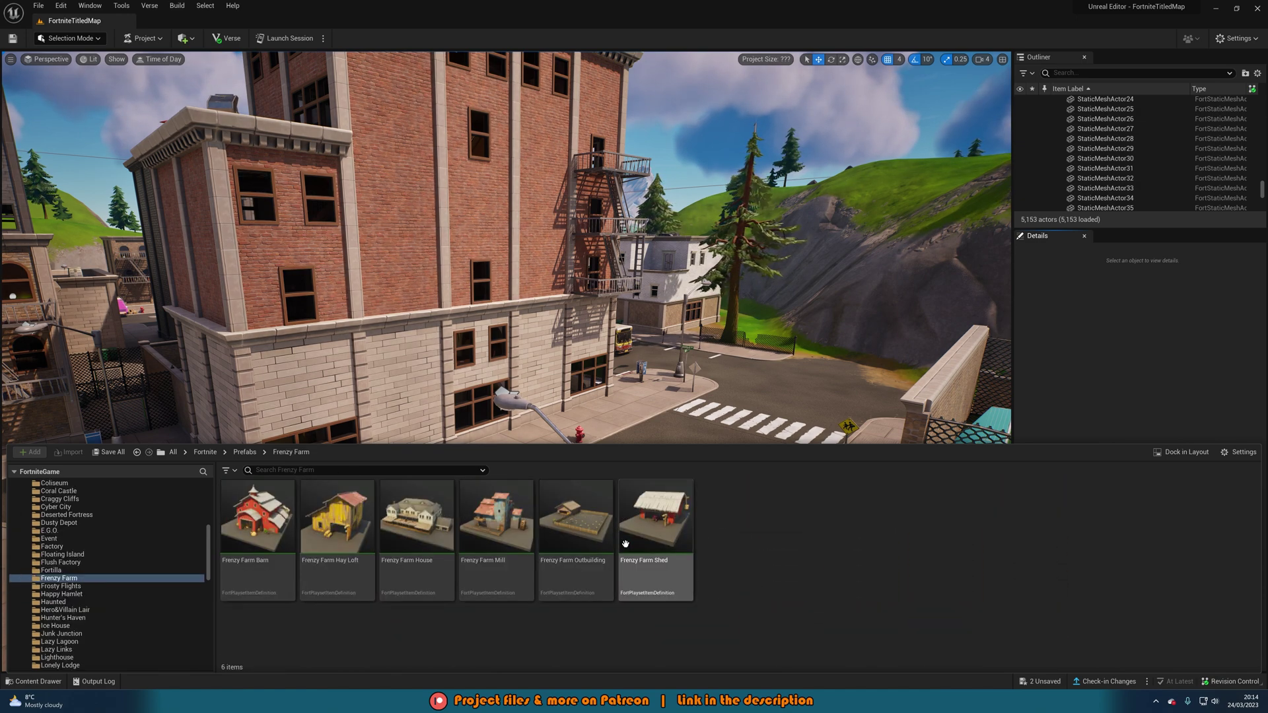
key(alt+Left)
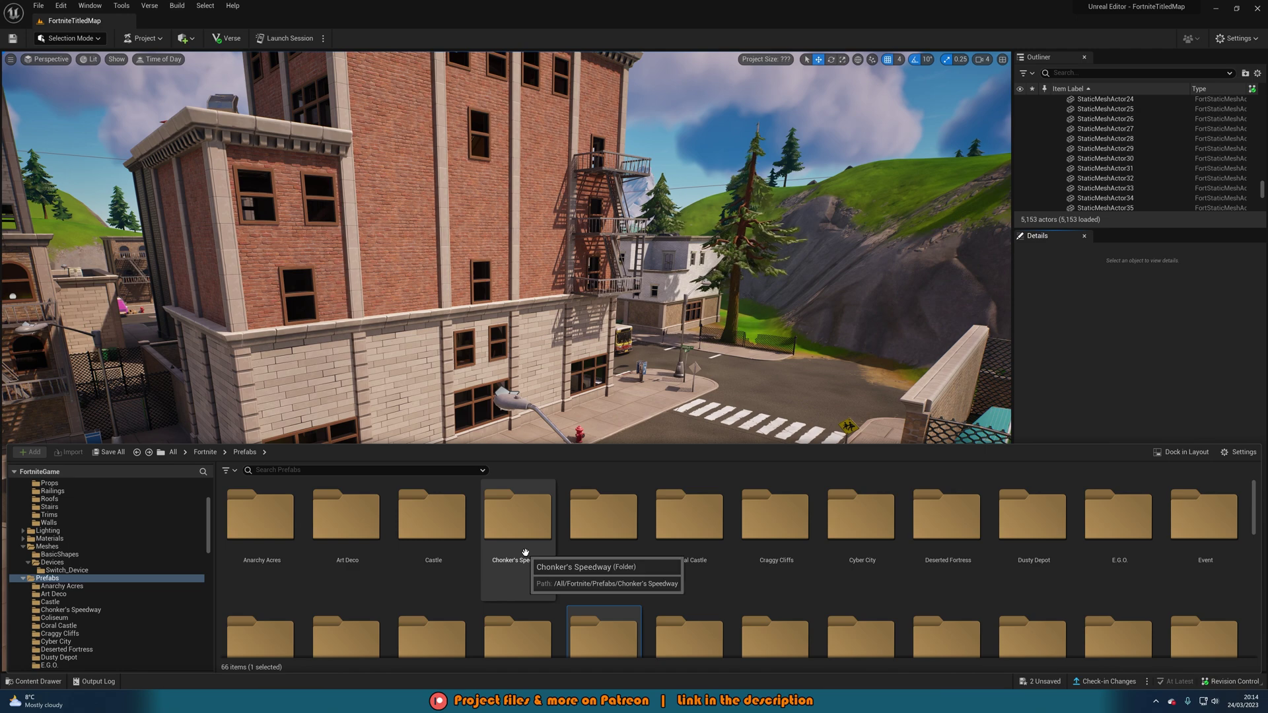
key(alt+Left)
key(alt+Left)
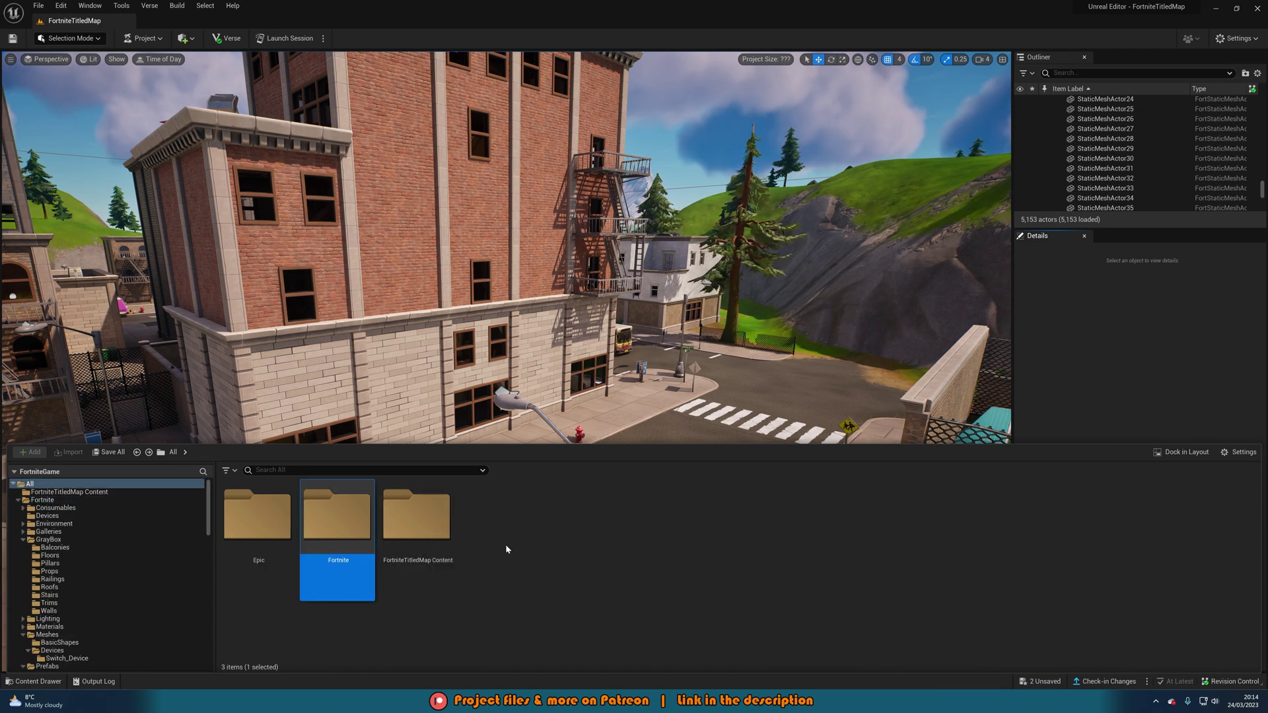
Revisit the Fortnite Meshes folder, check the assets in FortniteTitledMap Content, and return to the All folder
double_click(348, 519)
double_click(859, 532)
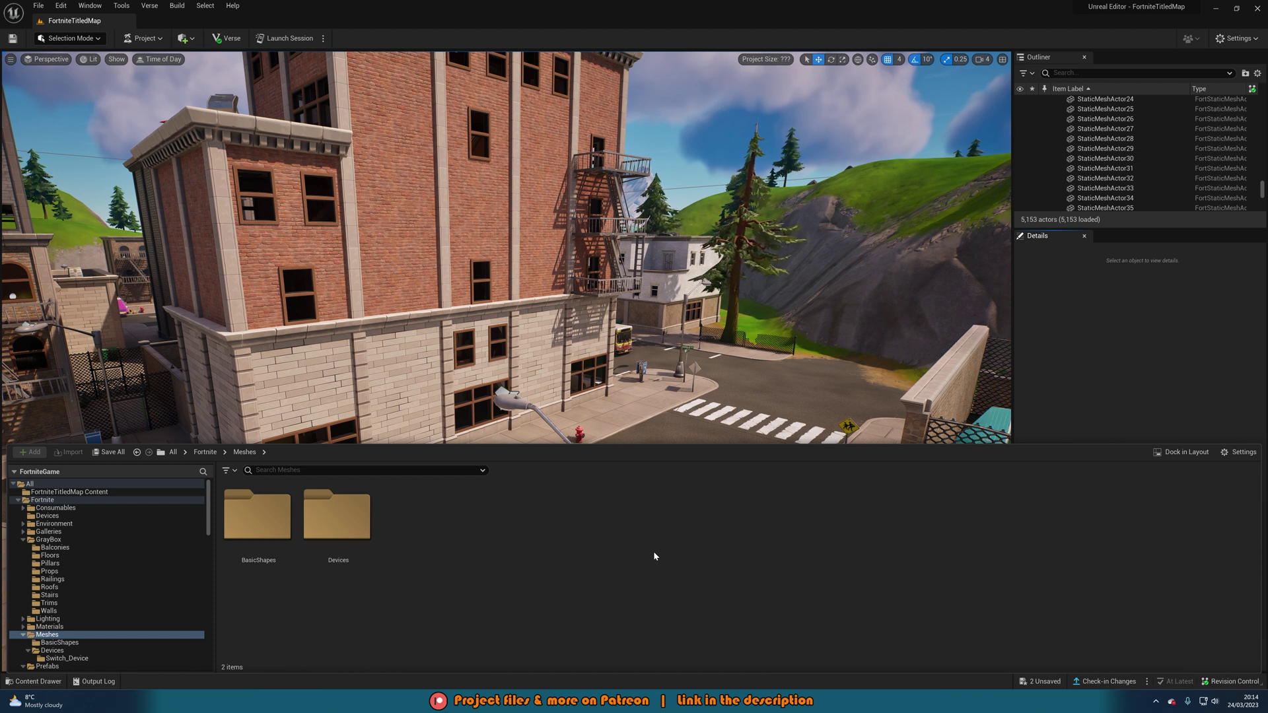
key(alt+Left)
key(alt+Left)
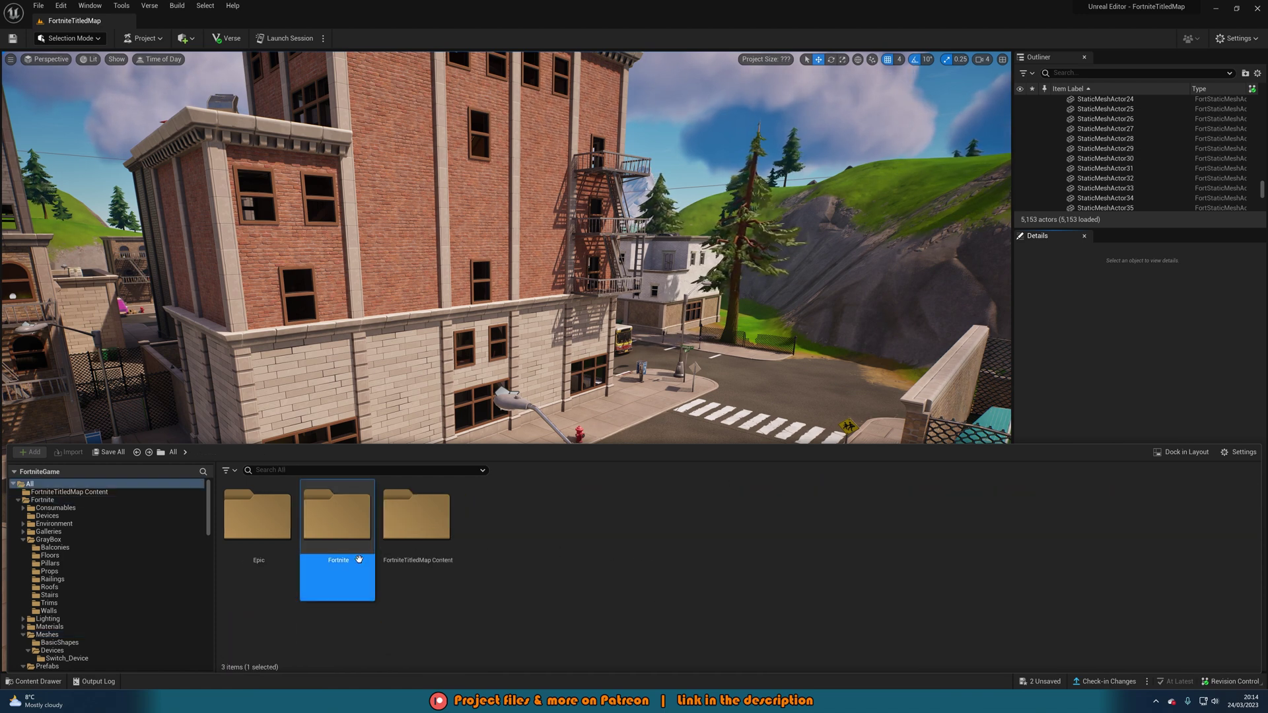
double_click(414, 558)
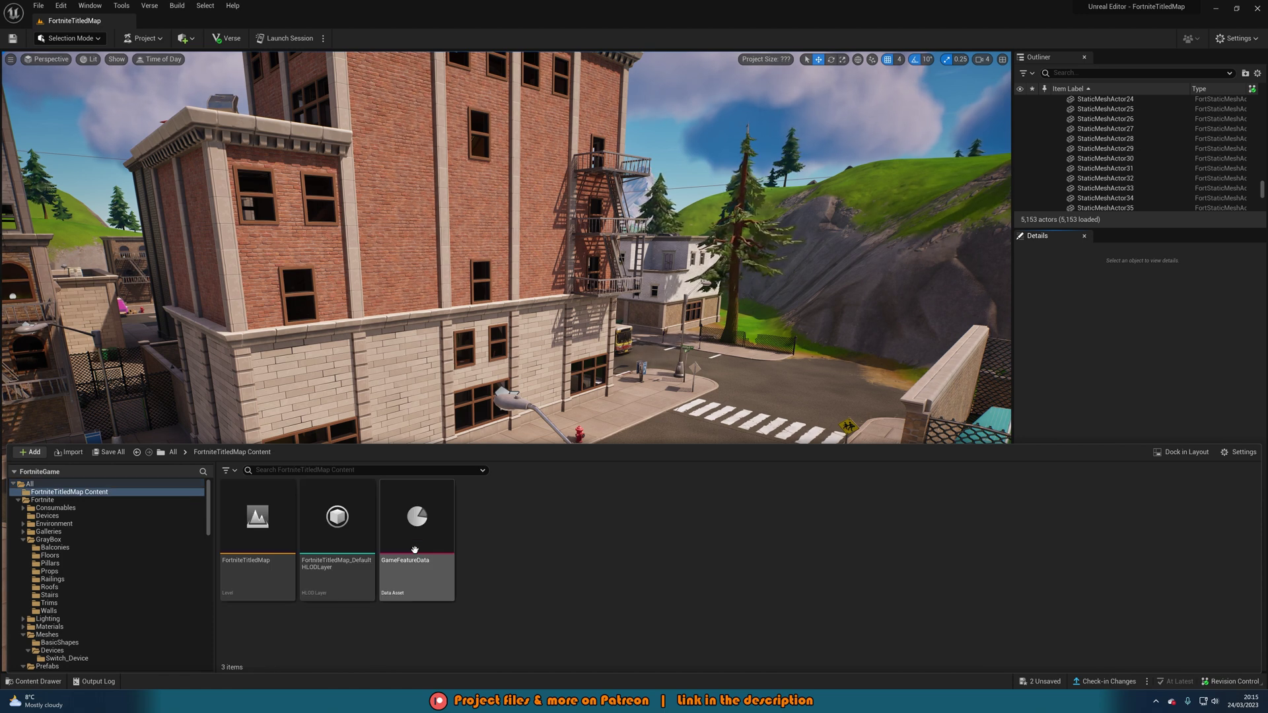
key(alt+Left)
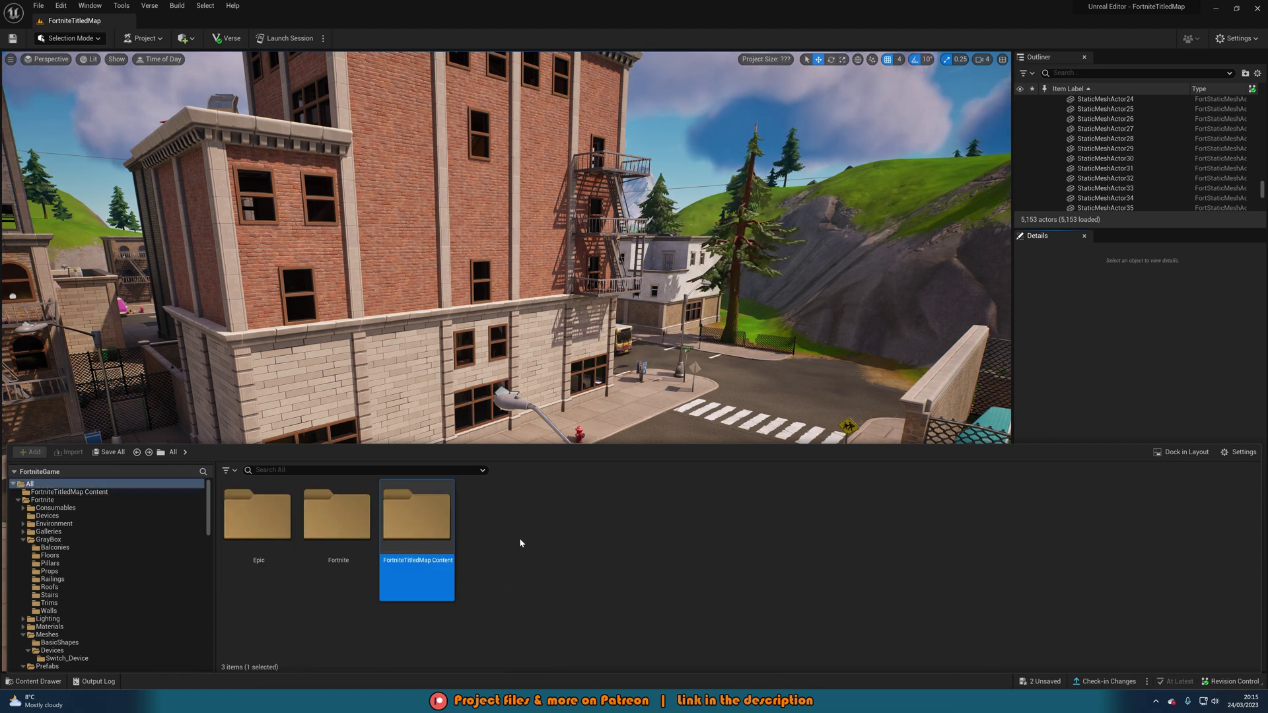
Launch a play session of the island, saving the modified Artemis_Landscape and FortniteTitledMap assets
right_drag(582, 426, 472, 425)
key(w)
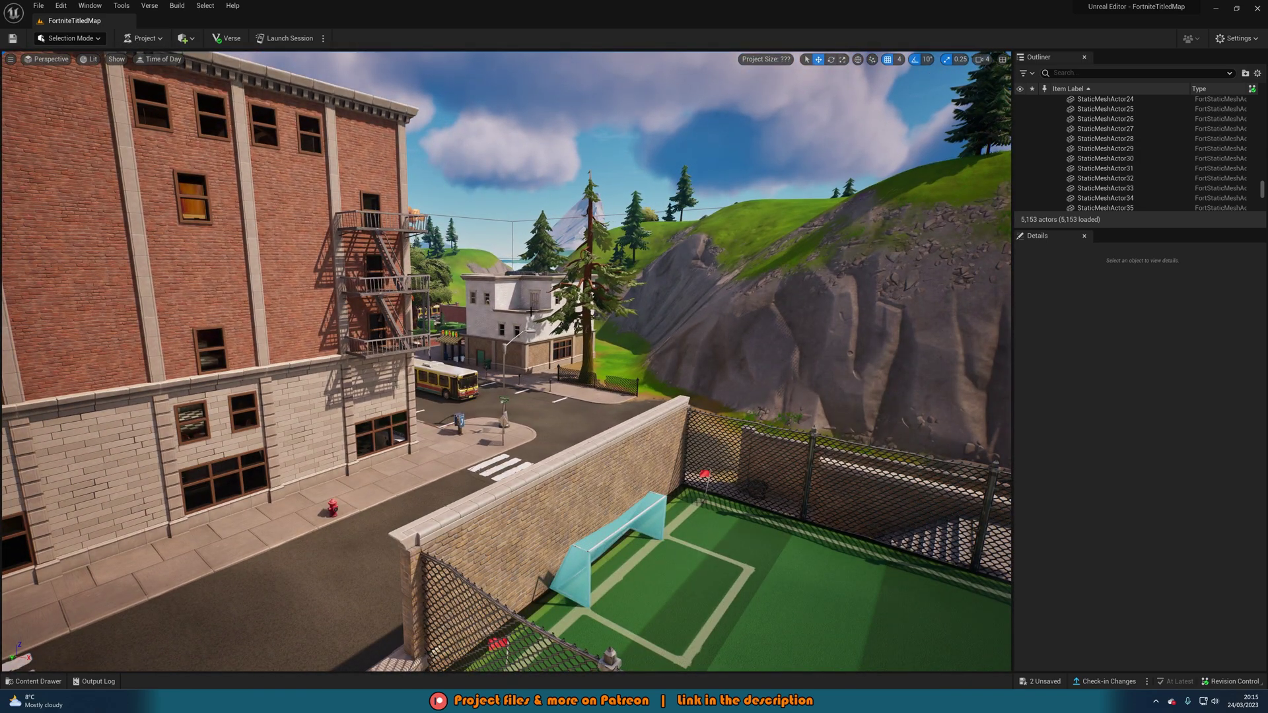
click(293, 43)
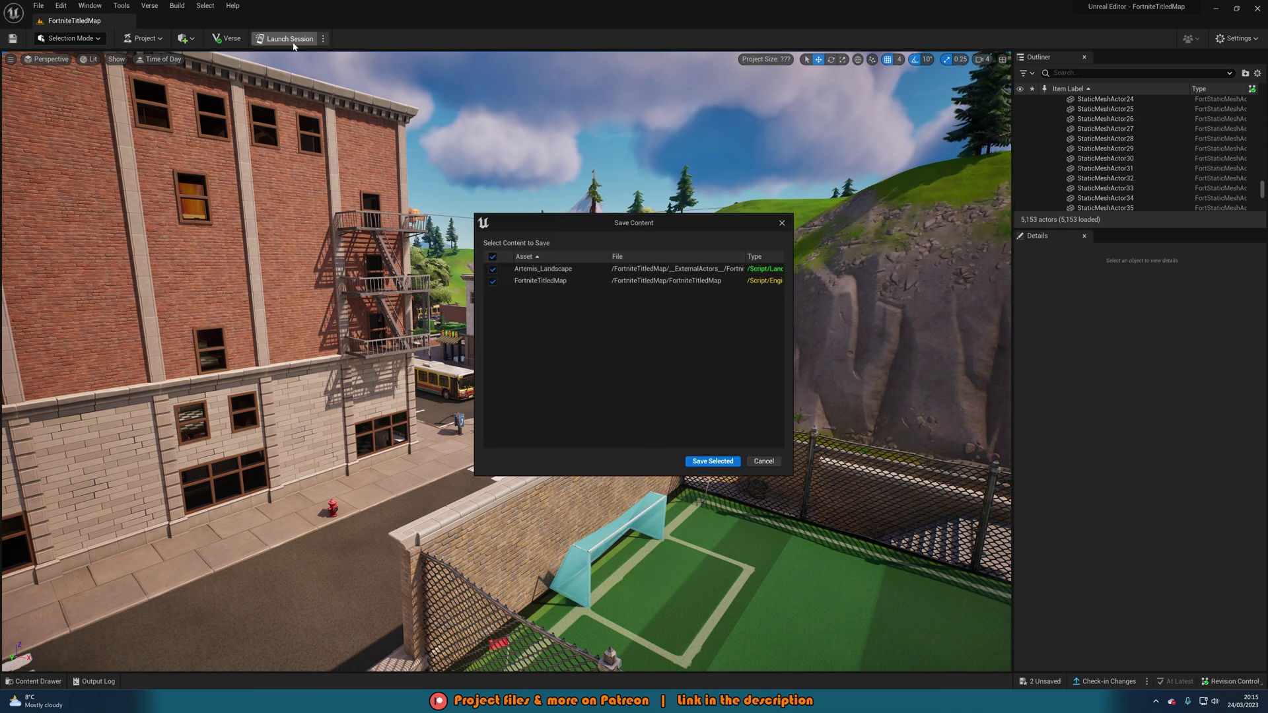
click(699, 464)
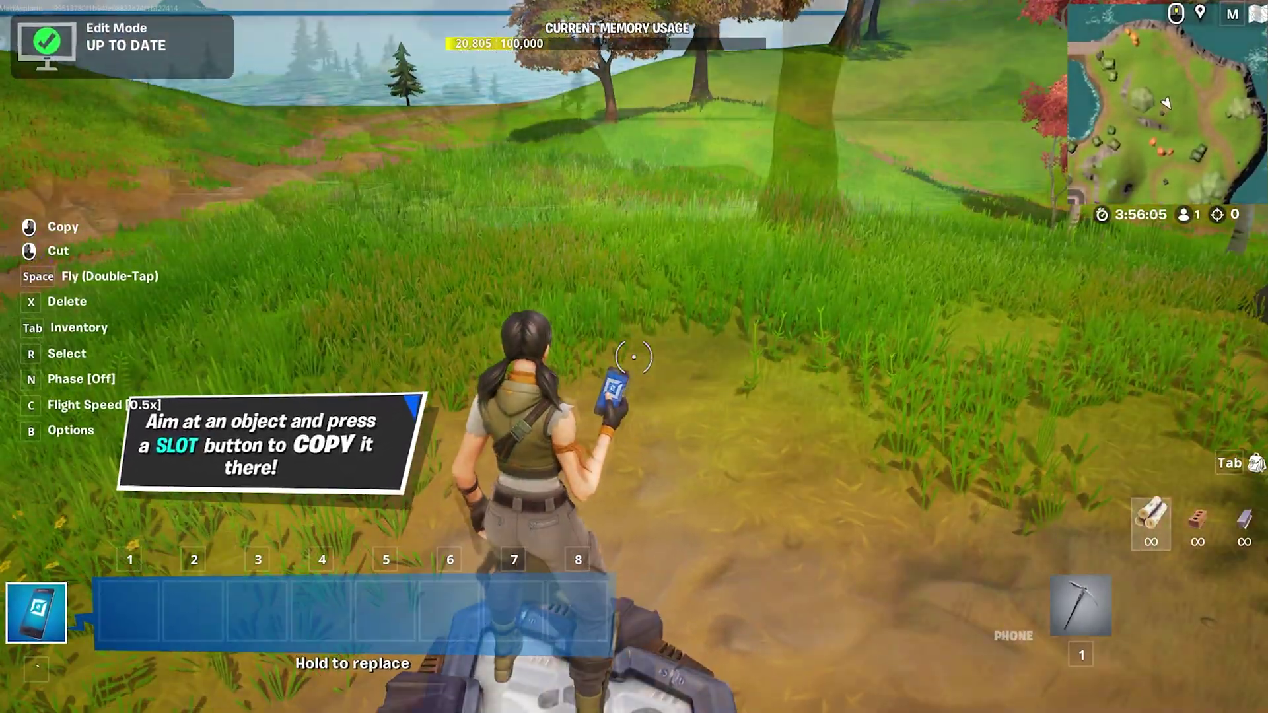
Copy a boulder from the field into quick bar slot 1 and paste a copy of it over the grass
key(w)
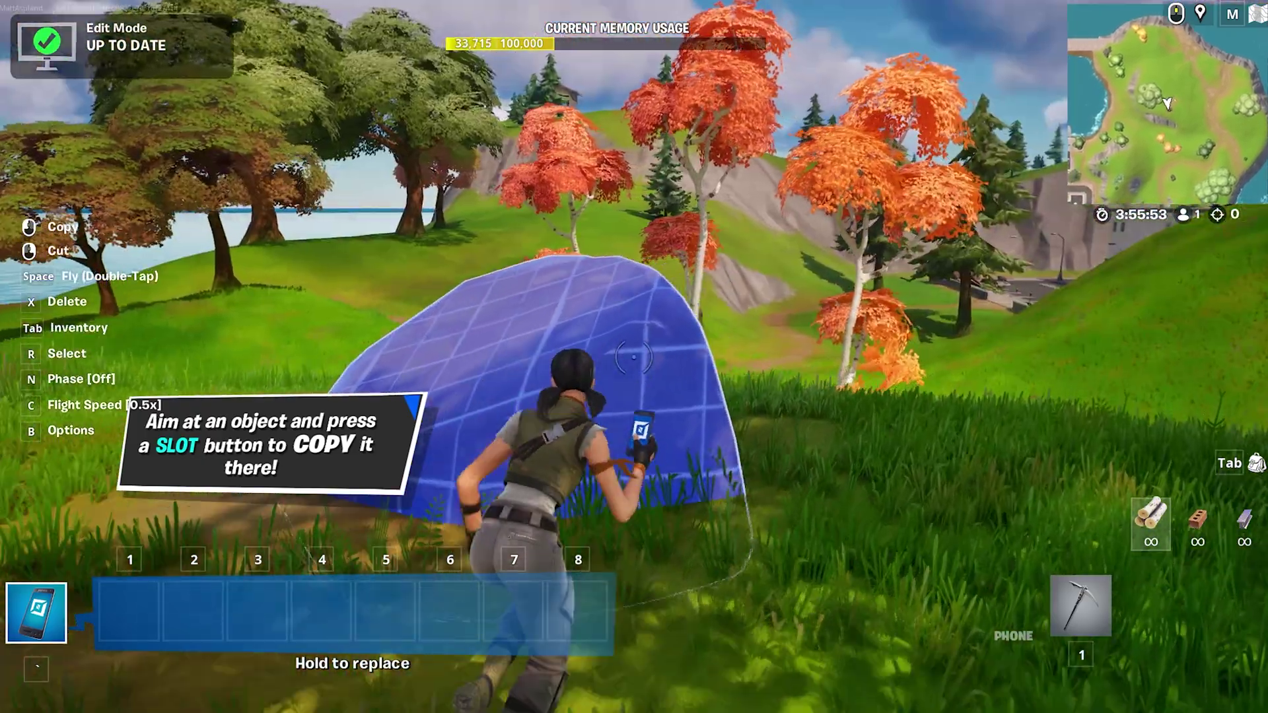
key(d)
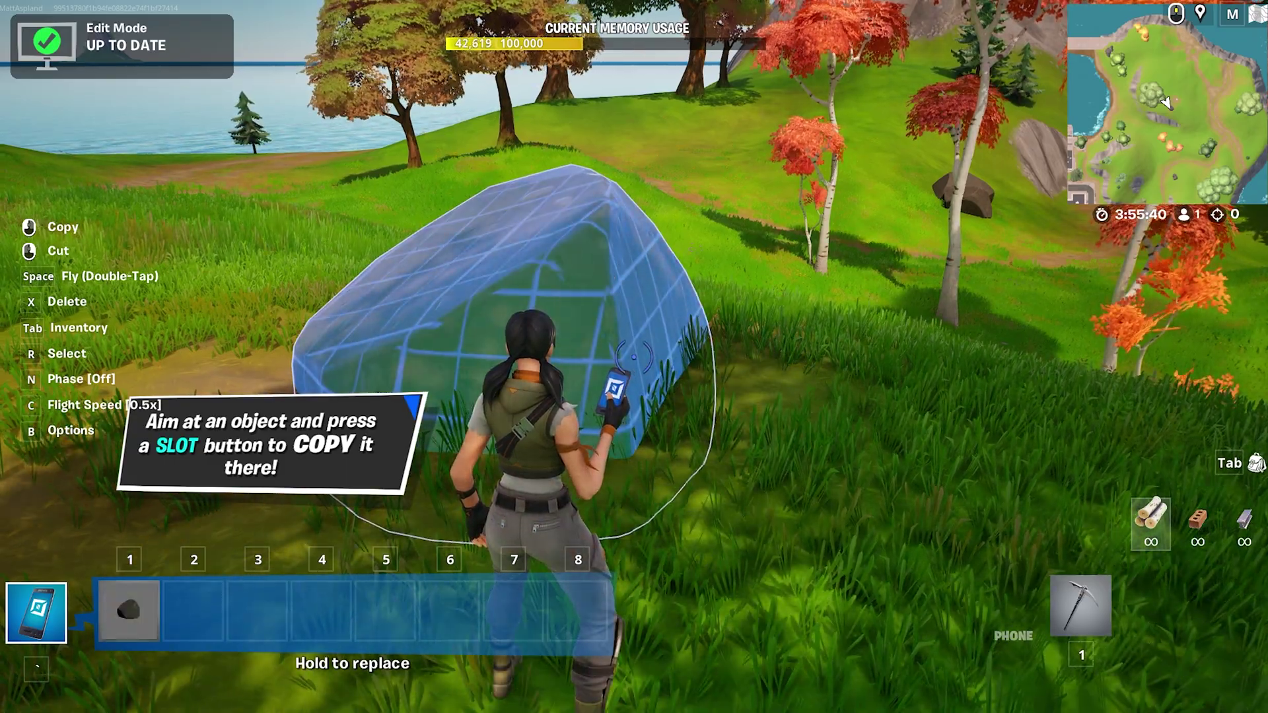
key(w)
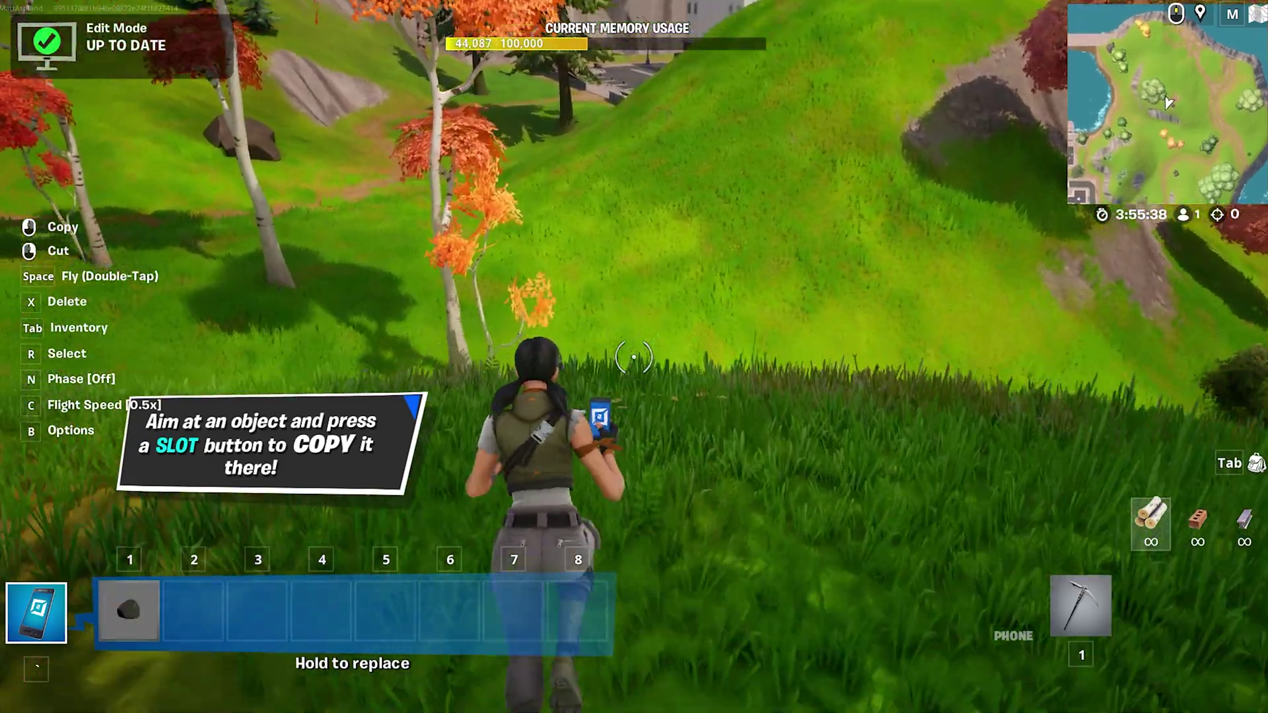
key(w)
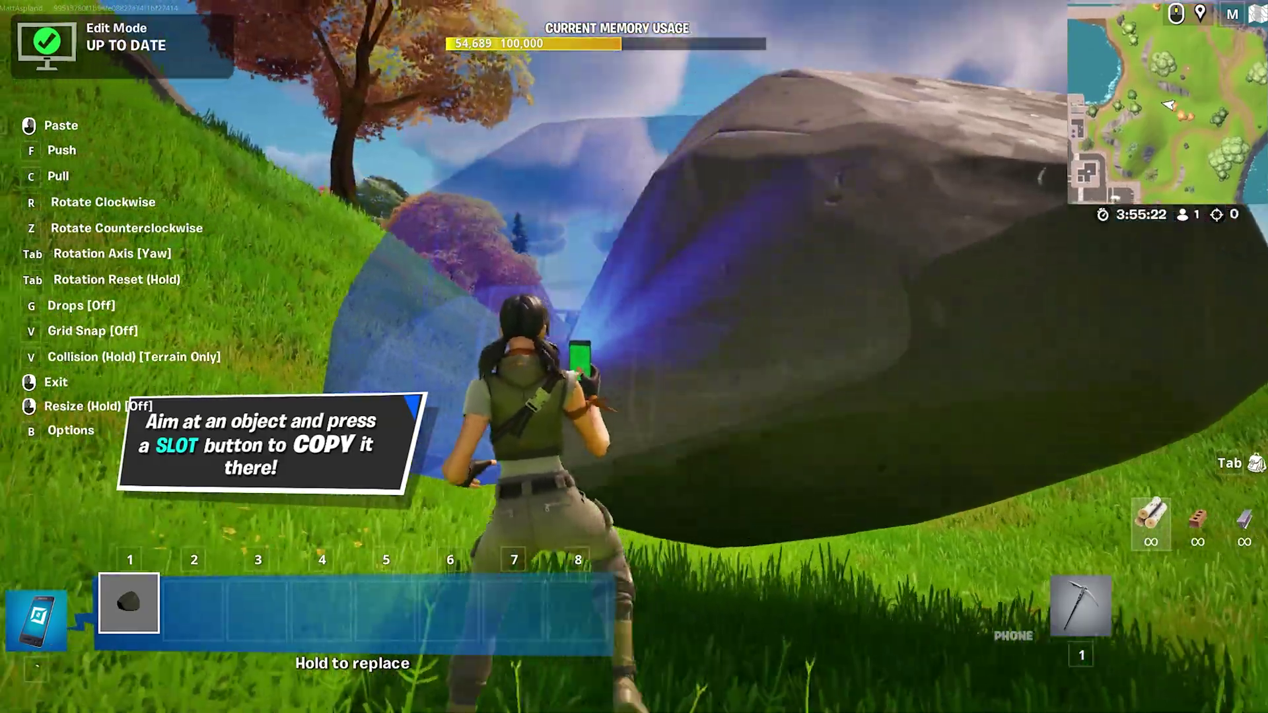
key(w)
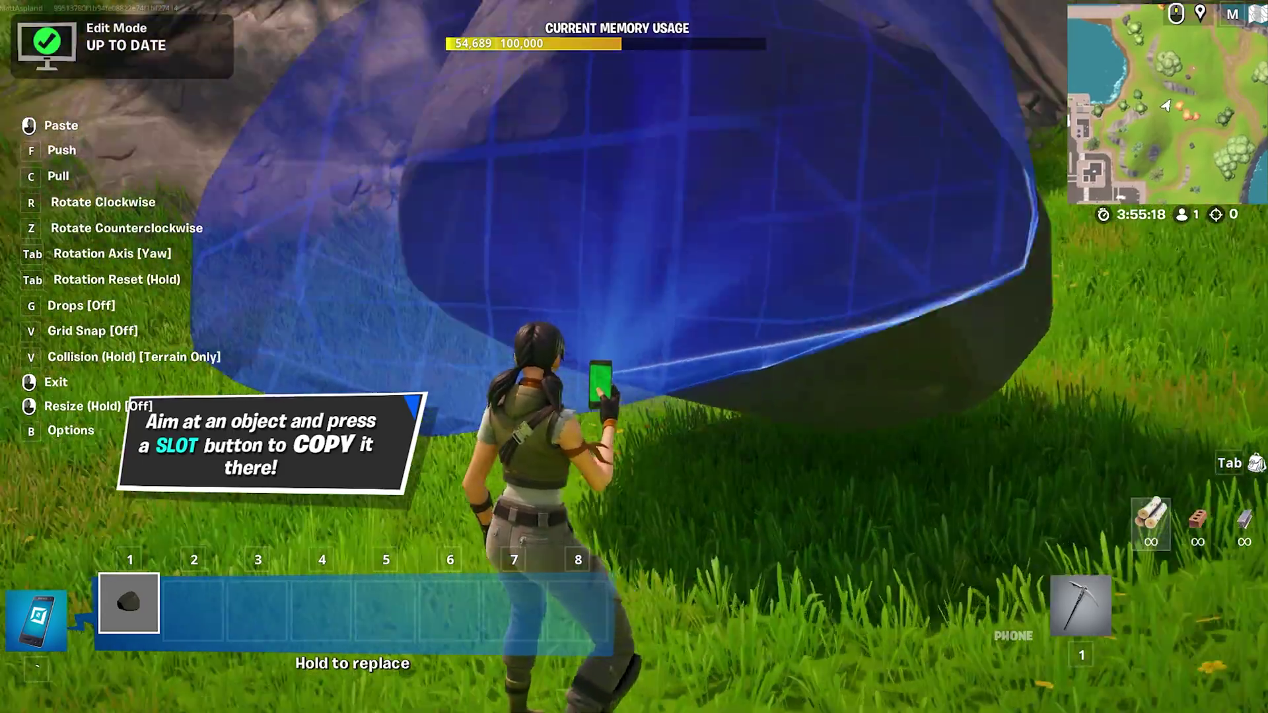
key(w)
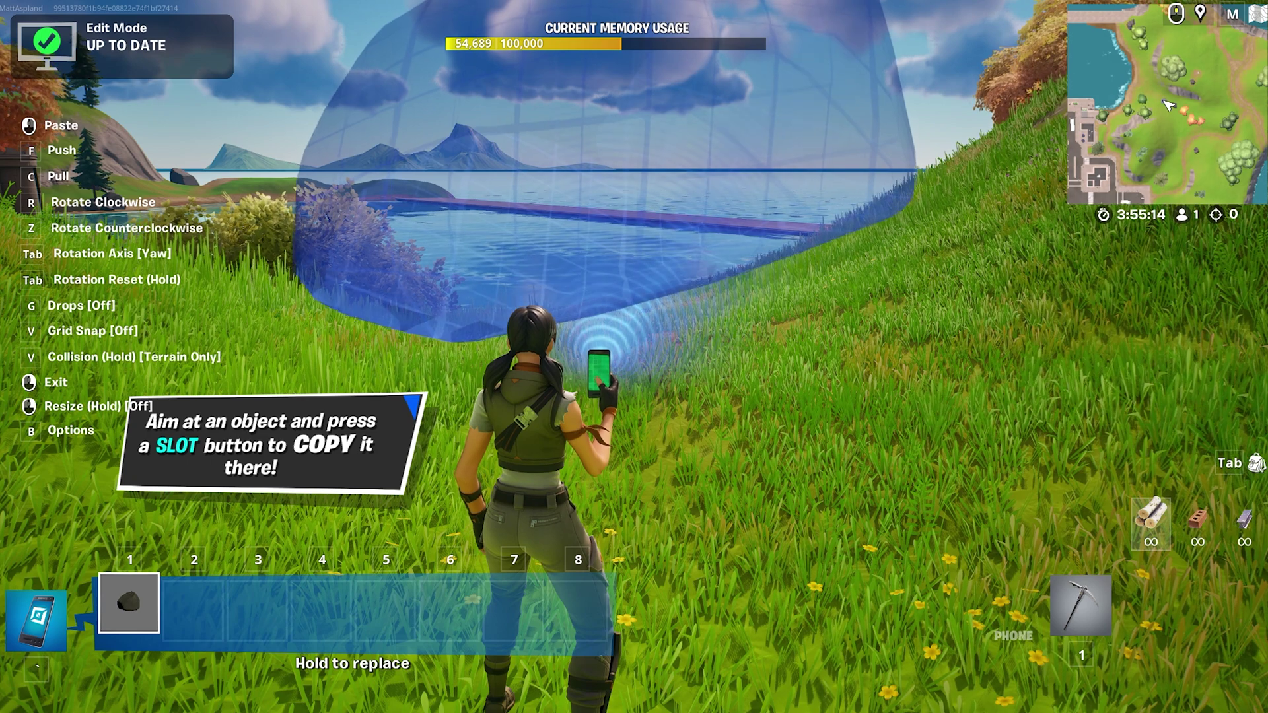
Pull the rock preview closer, rotate it on the yaw, pitch and roll axes, and set Drops to On and Grid Snap to 32
key(c)
key(r)
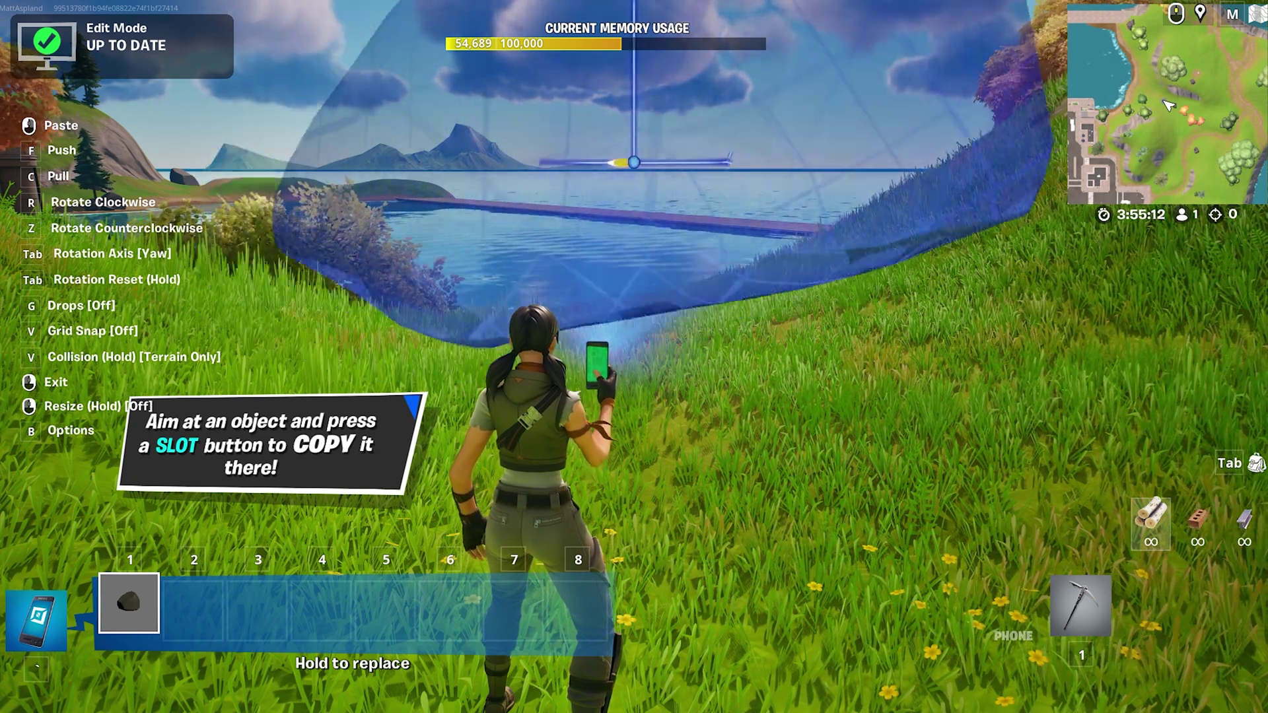
key(z)
key(z)
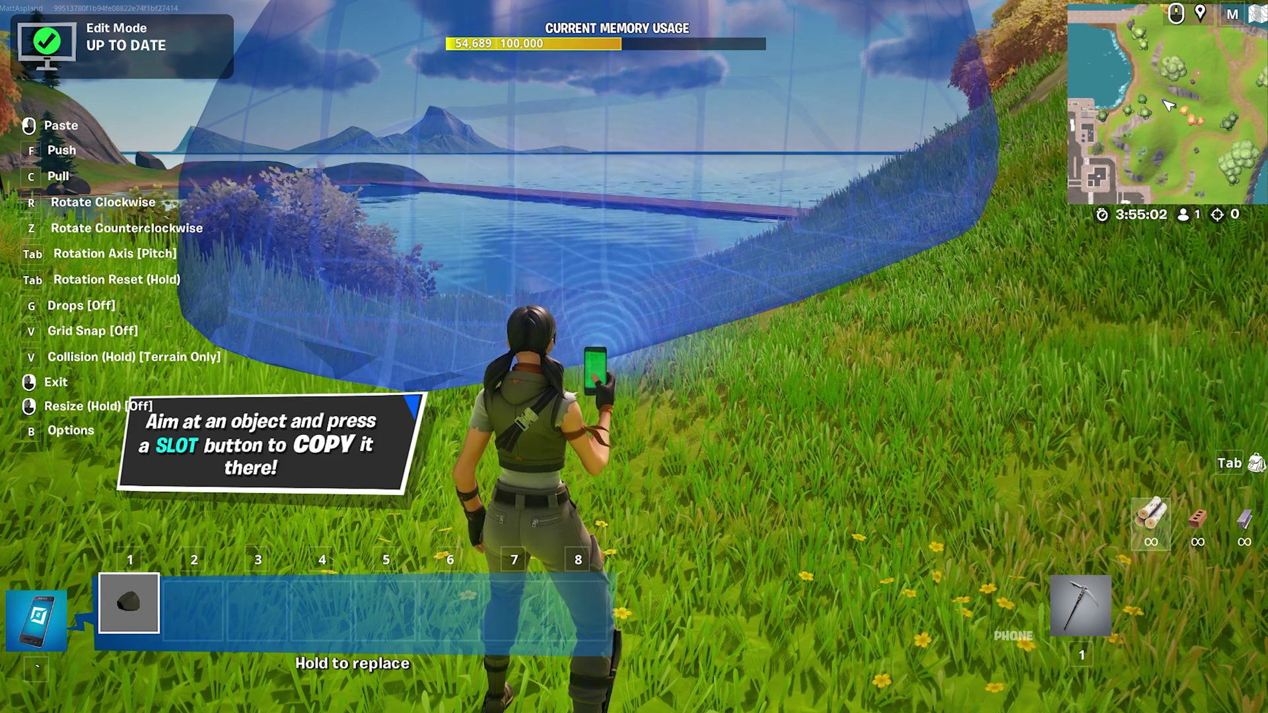
key(r)
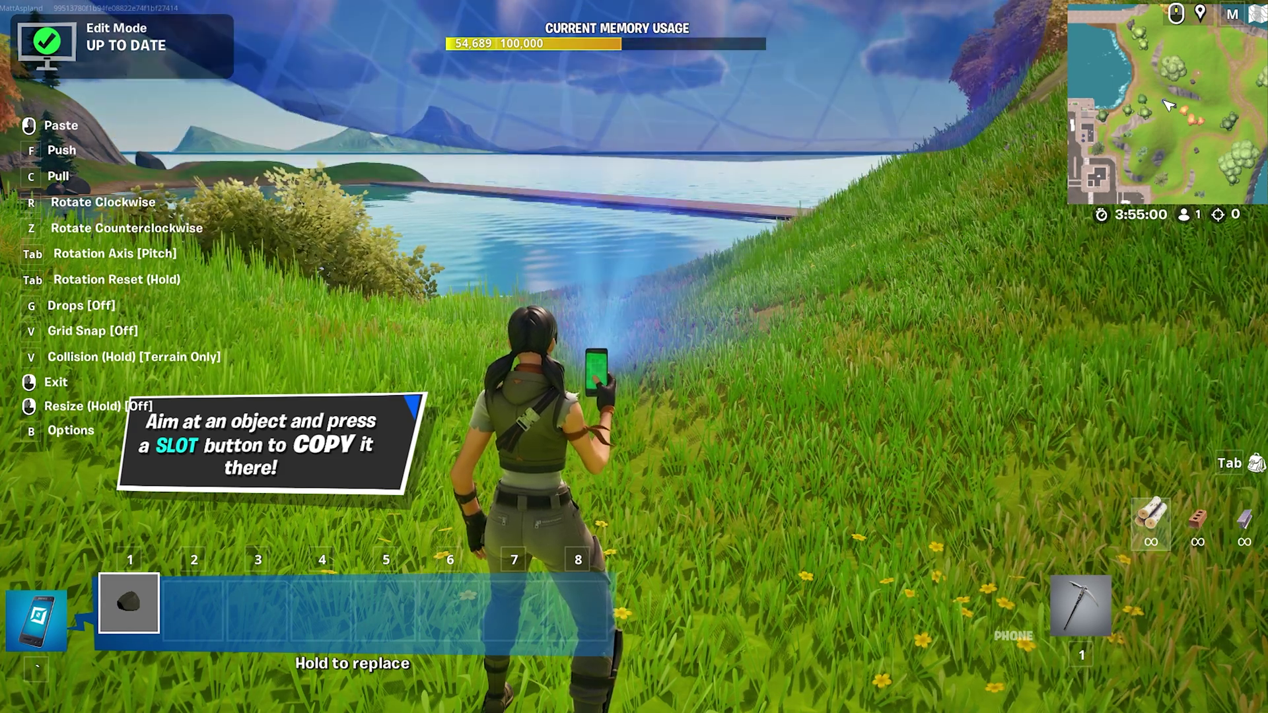
key(r)
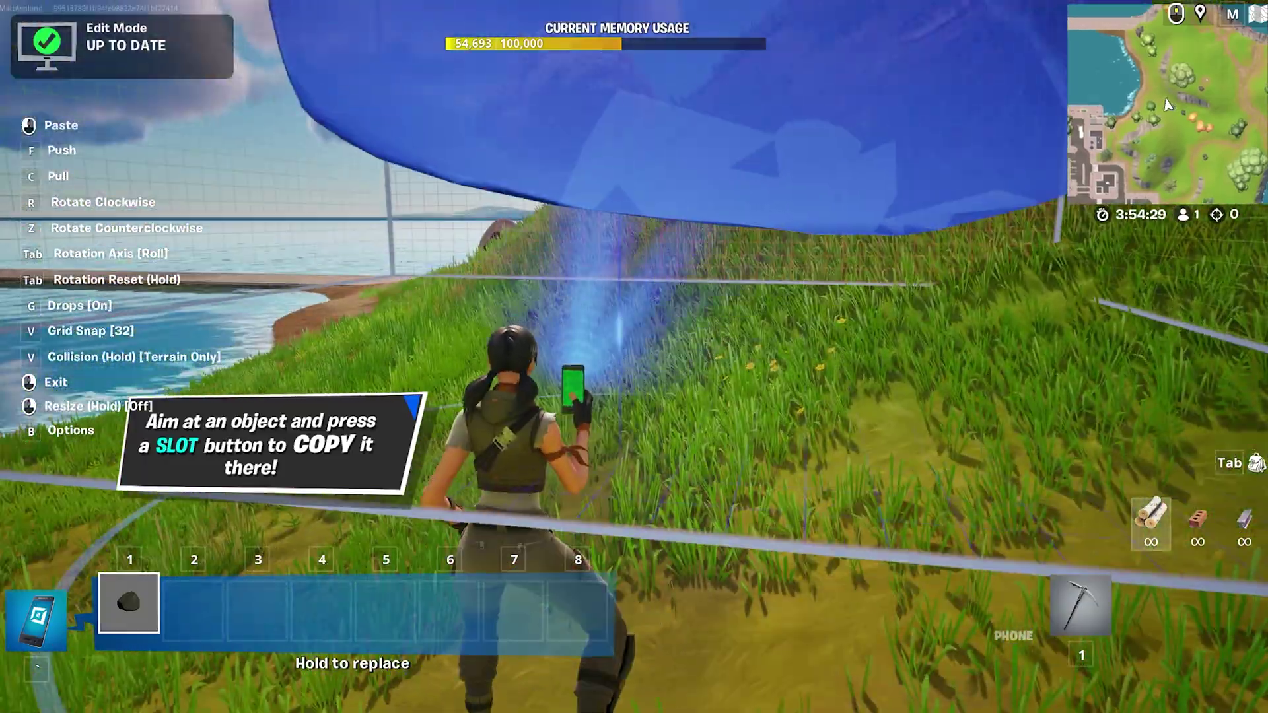
Set the placement collision to Nothing and paste the rock partly sunk into the grassy hillside
click(633, 356)
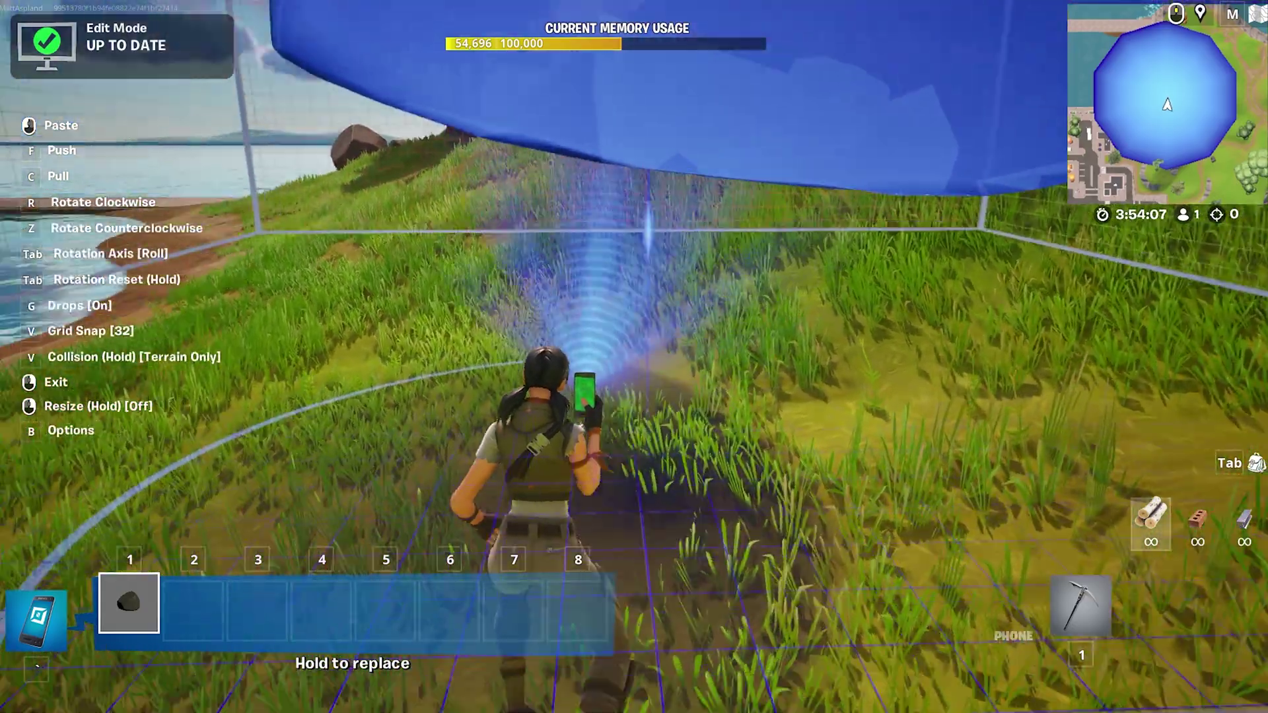
key(v)
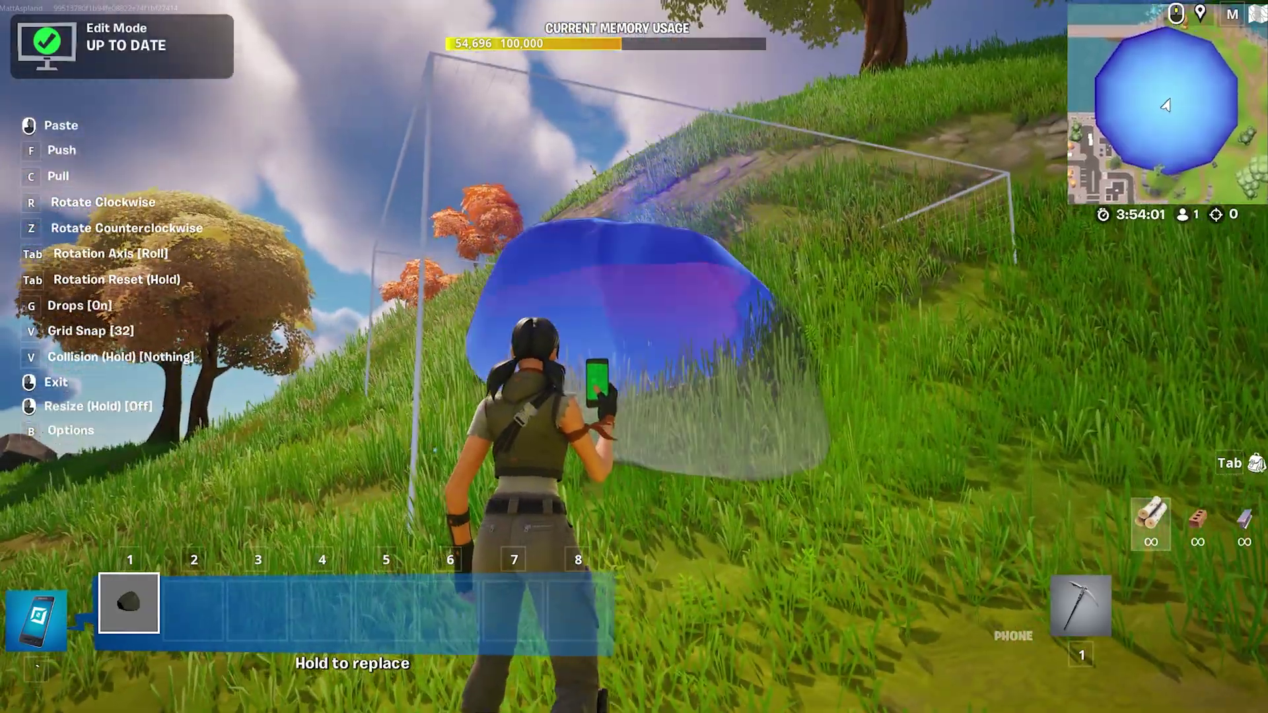
click(634, 357)
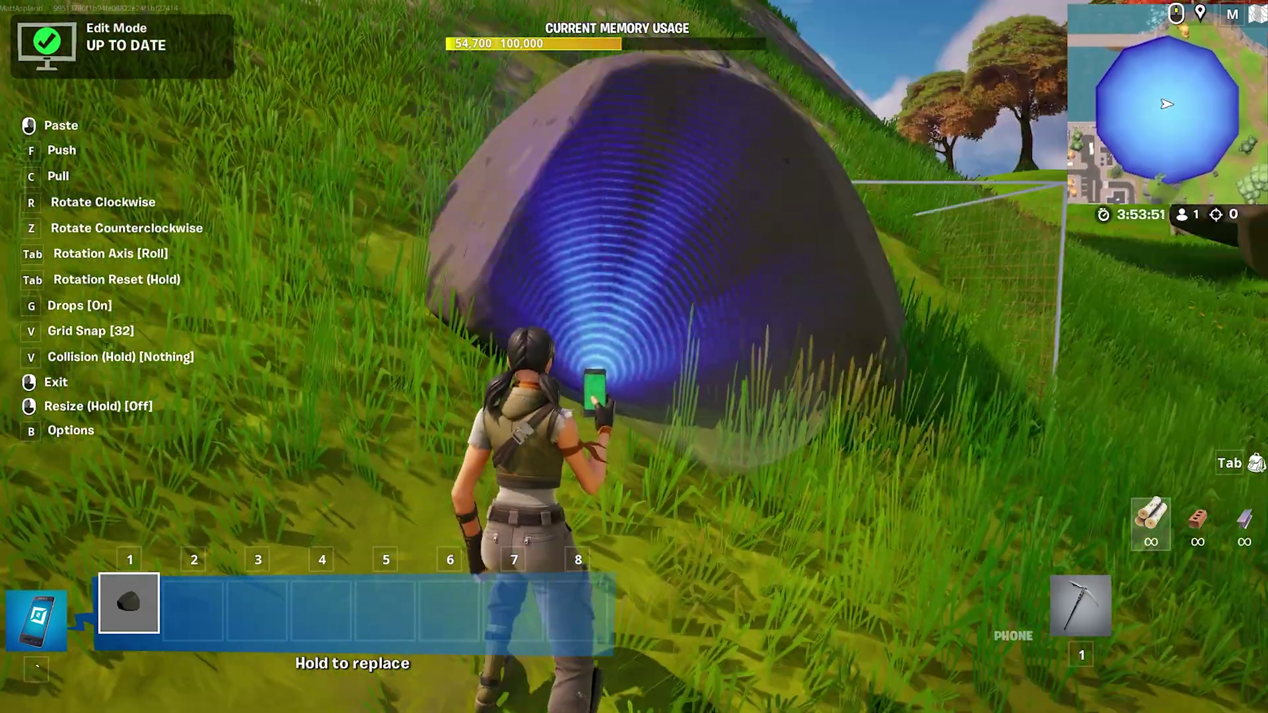
Review the movement, object placement and tool options in the Quick Menu, close it, and exit rock placement
key(m)
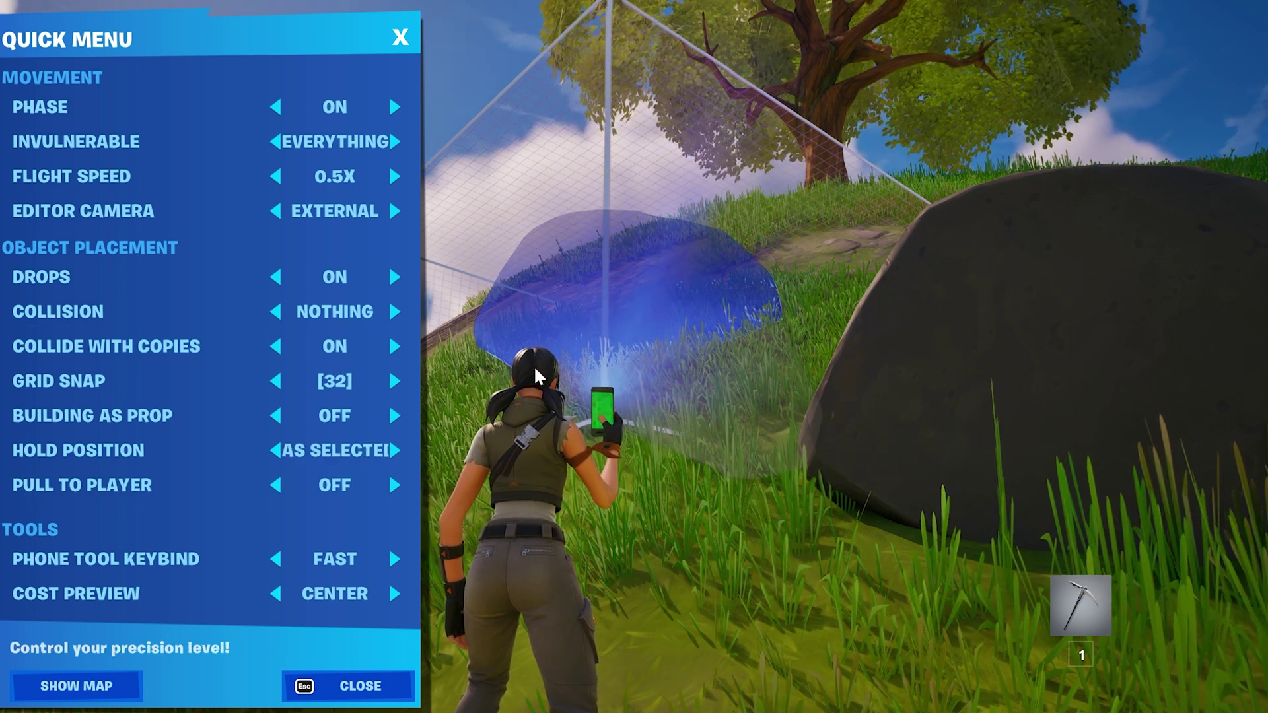
key(Escape)
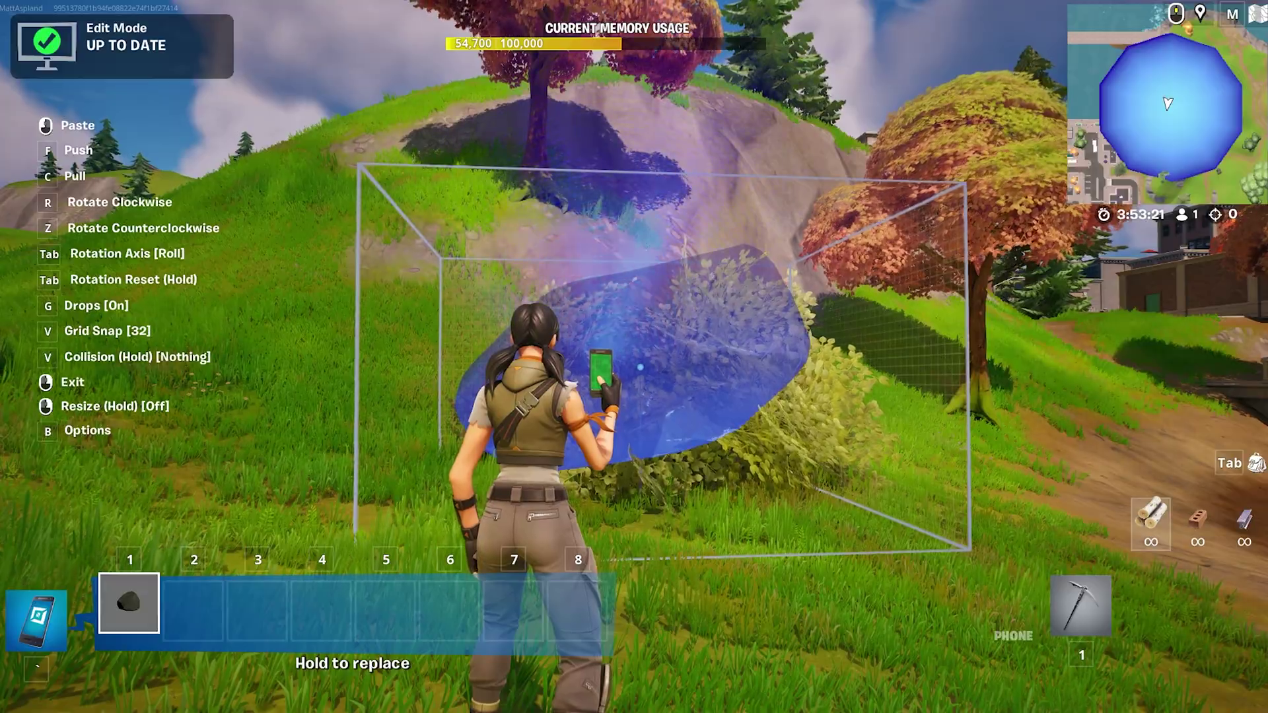
click(640, 367)
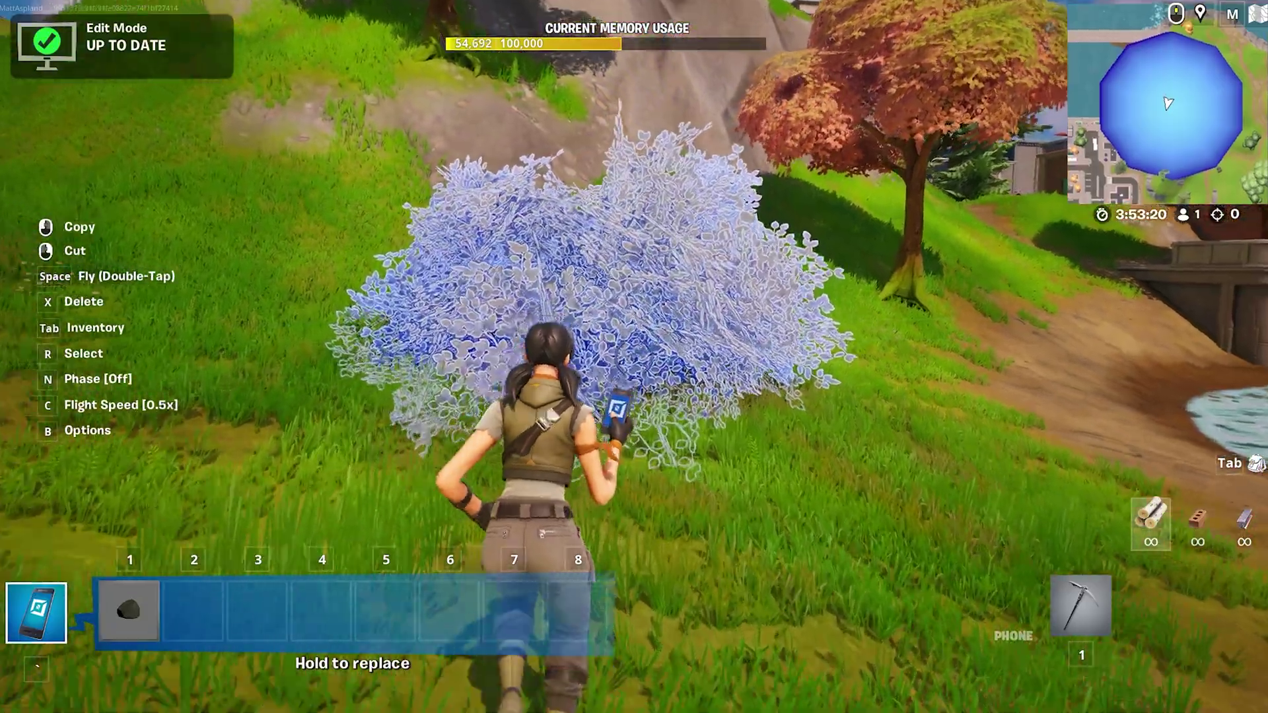
Copy the ice freezer at the brick wall, try the copy beside the existing freezers, and exit placement
key(w)
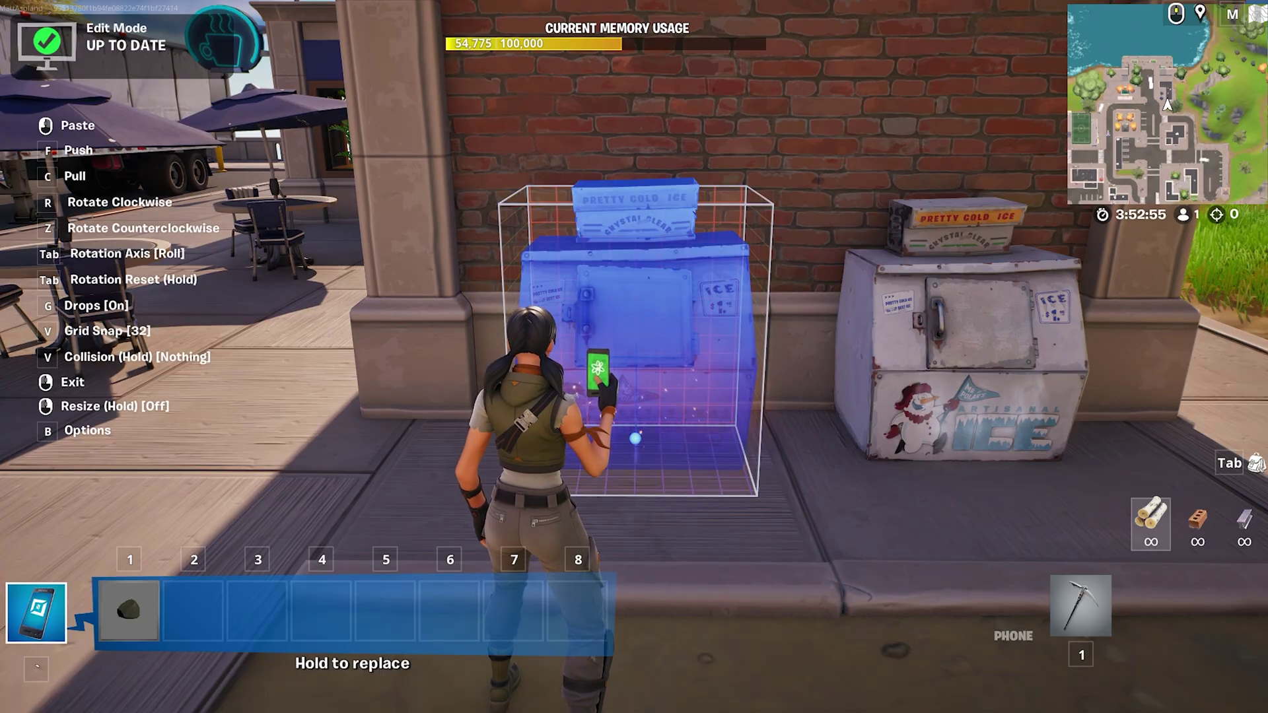
click(634, 356)
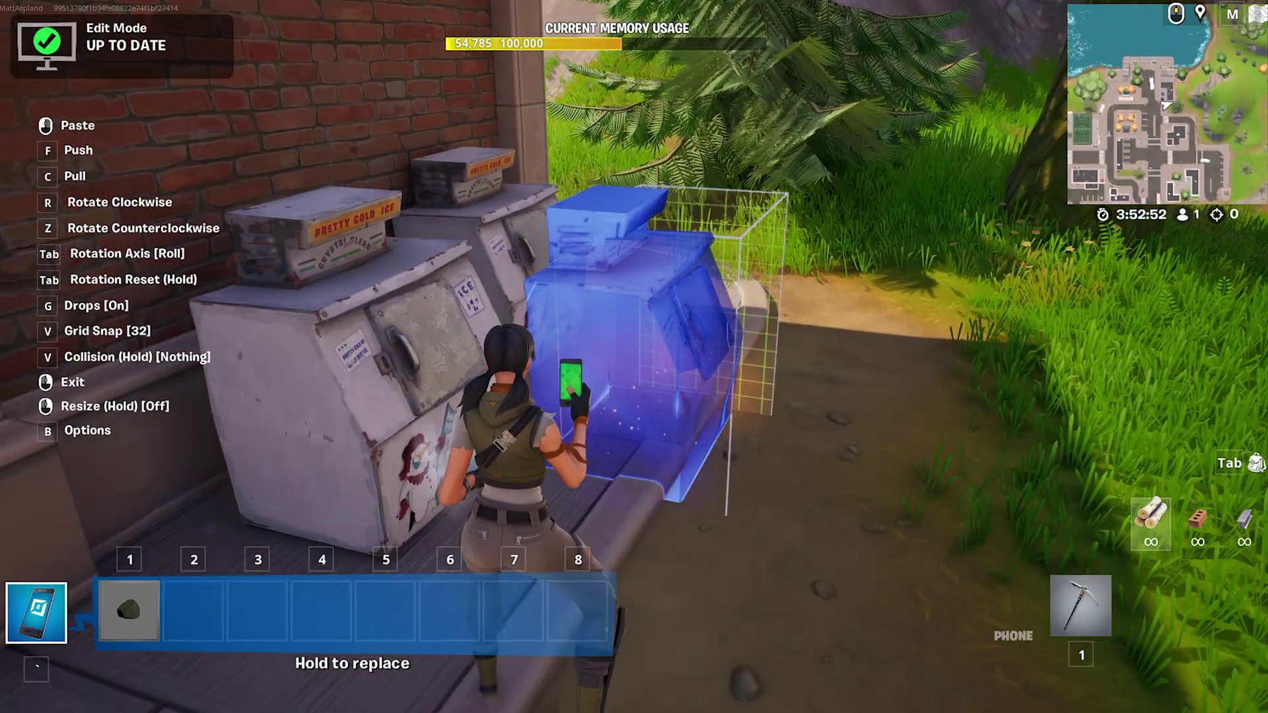
key(Tab)
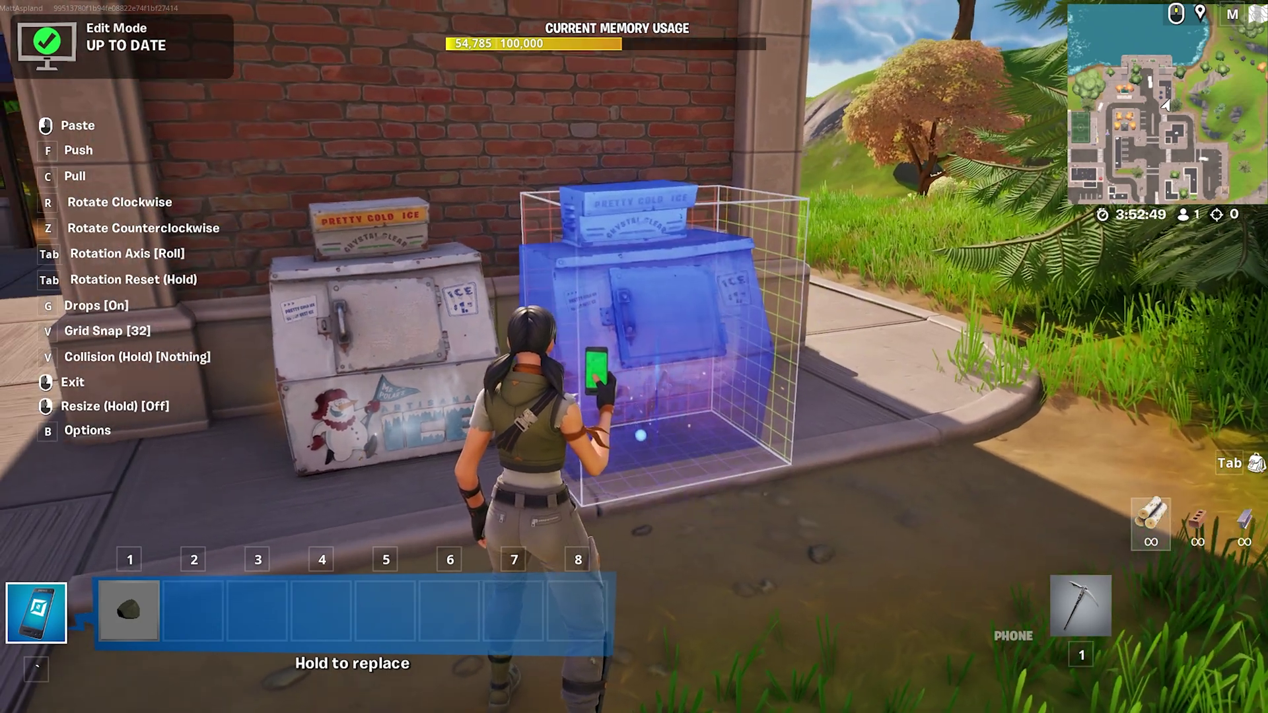
click(633, 356)
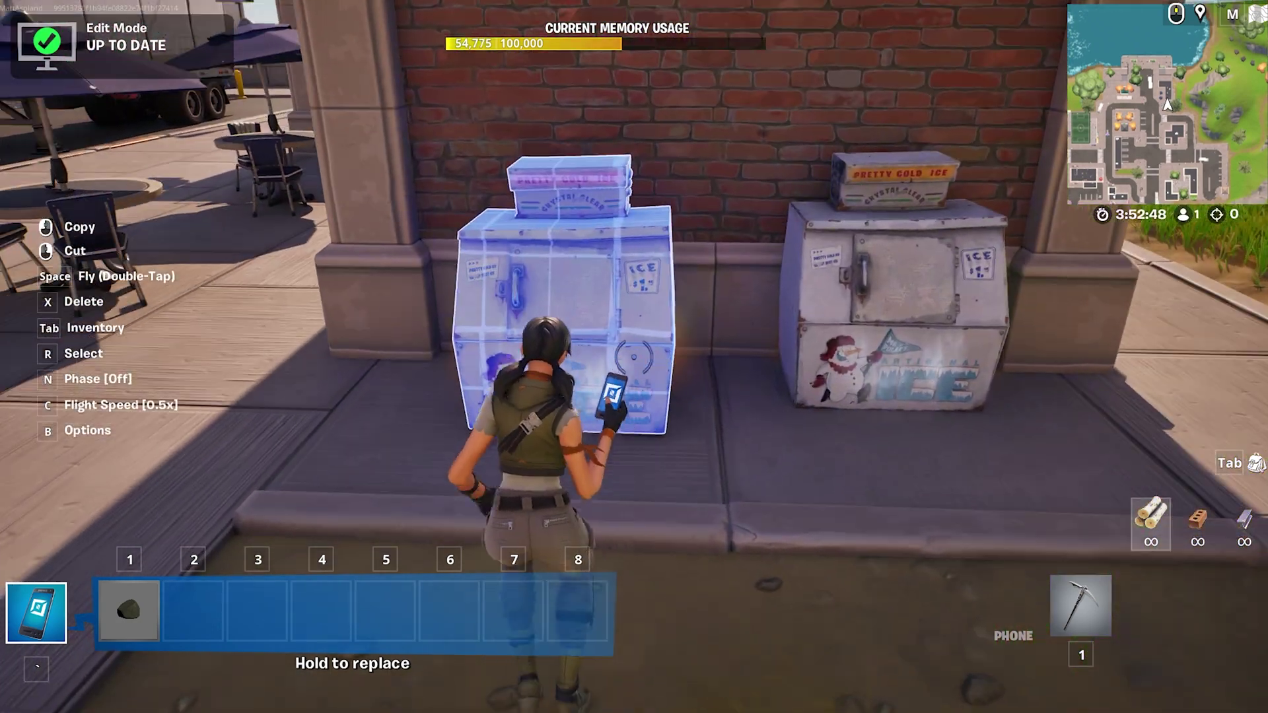
Try to move the ice freezer nearest the café tables by cutting it and carrying it out to the street
right_click(634, 357)
key(a)
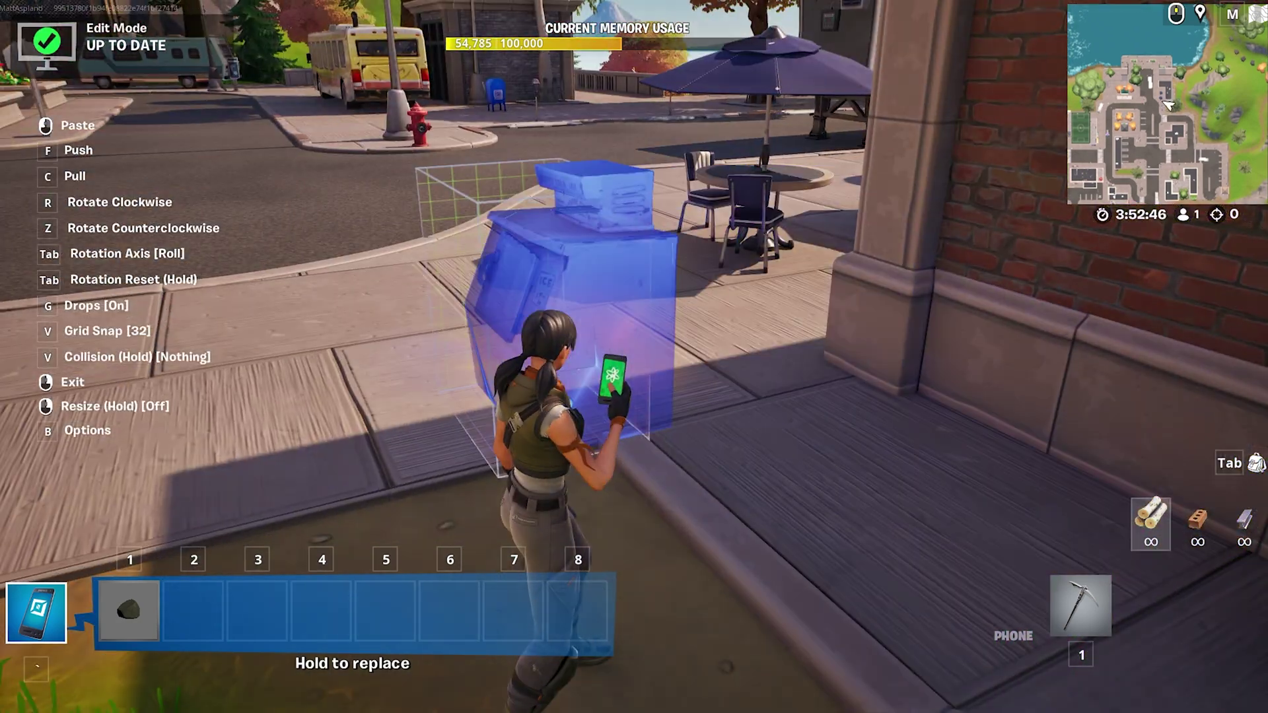
key(w)
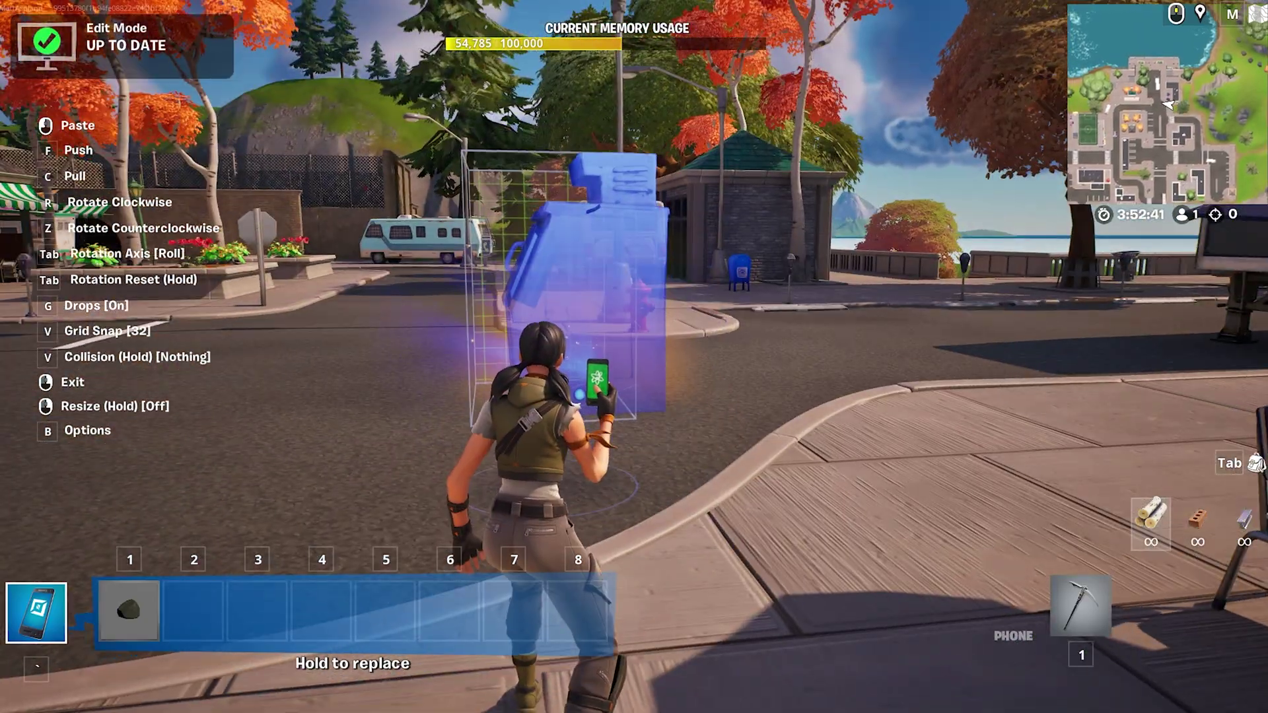
right_click(634, 357)
Walk along the street, look through the creative inventory's Galleries, Devices and Weapons, and return to Prefabs
key(w)
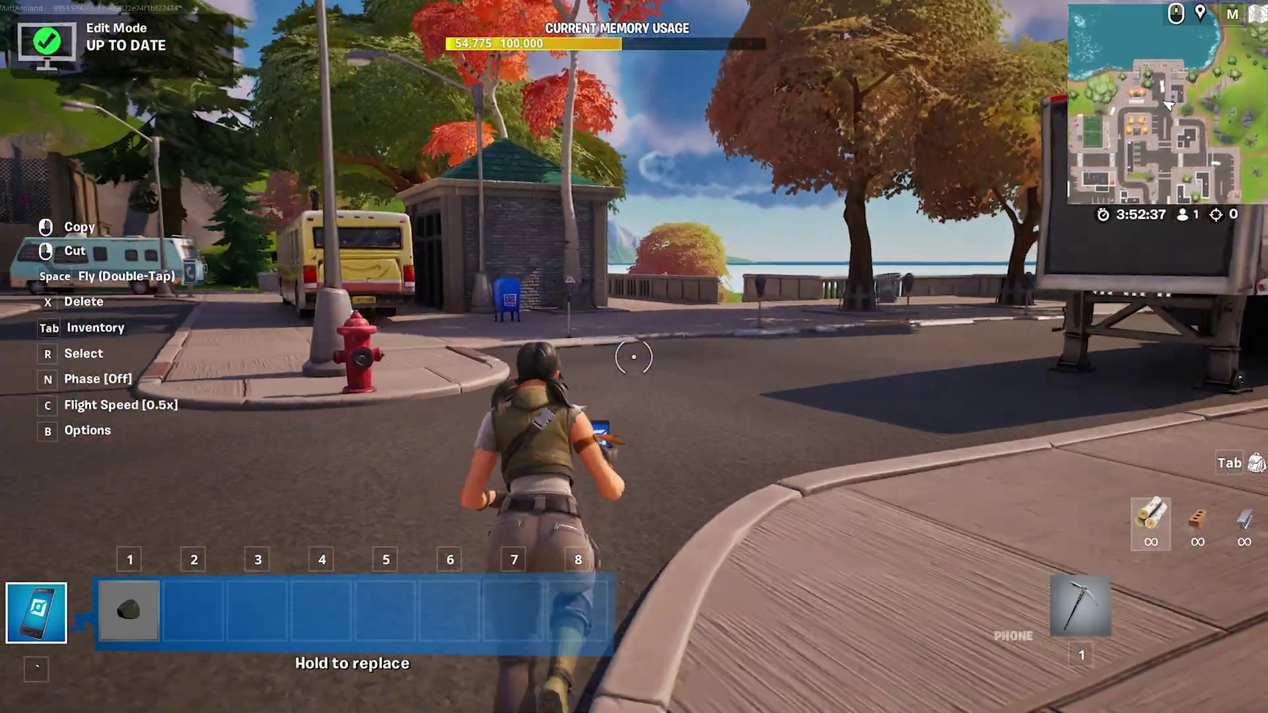
key(w)
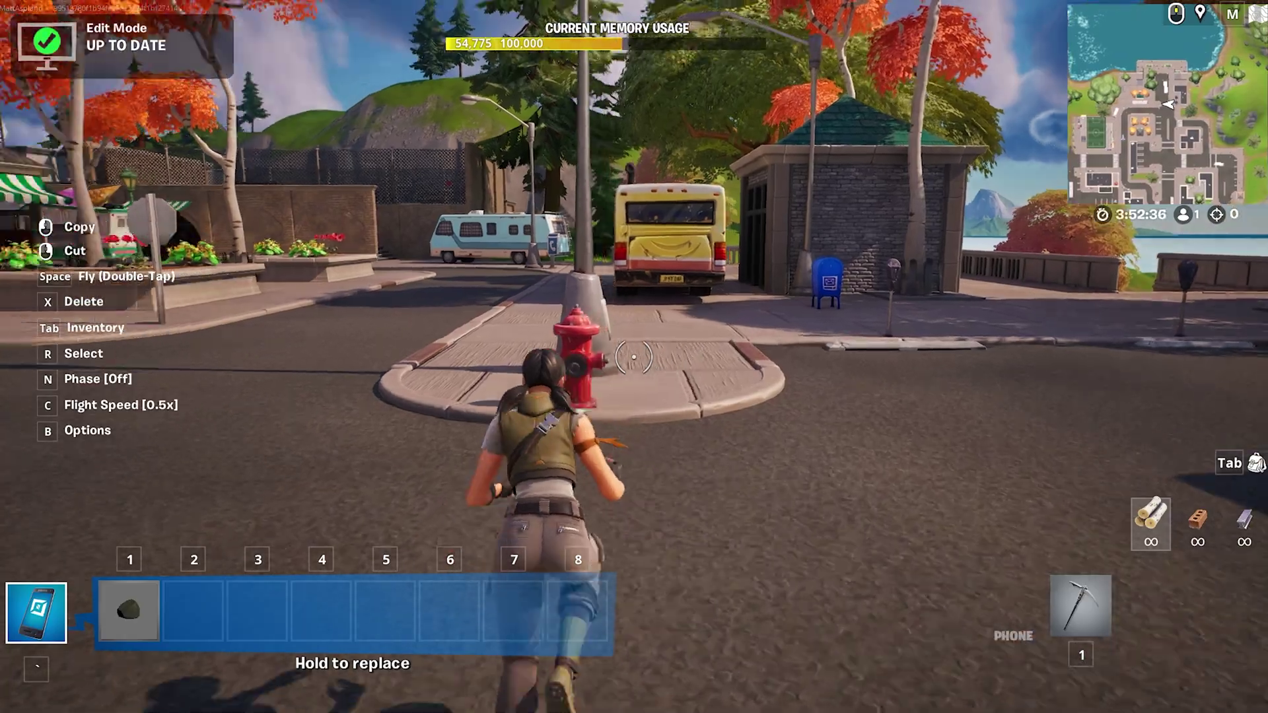
key(w)
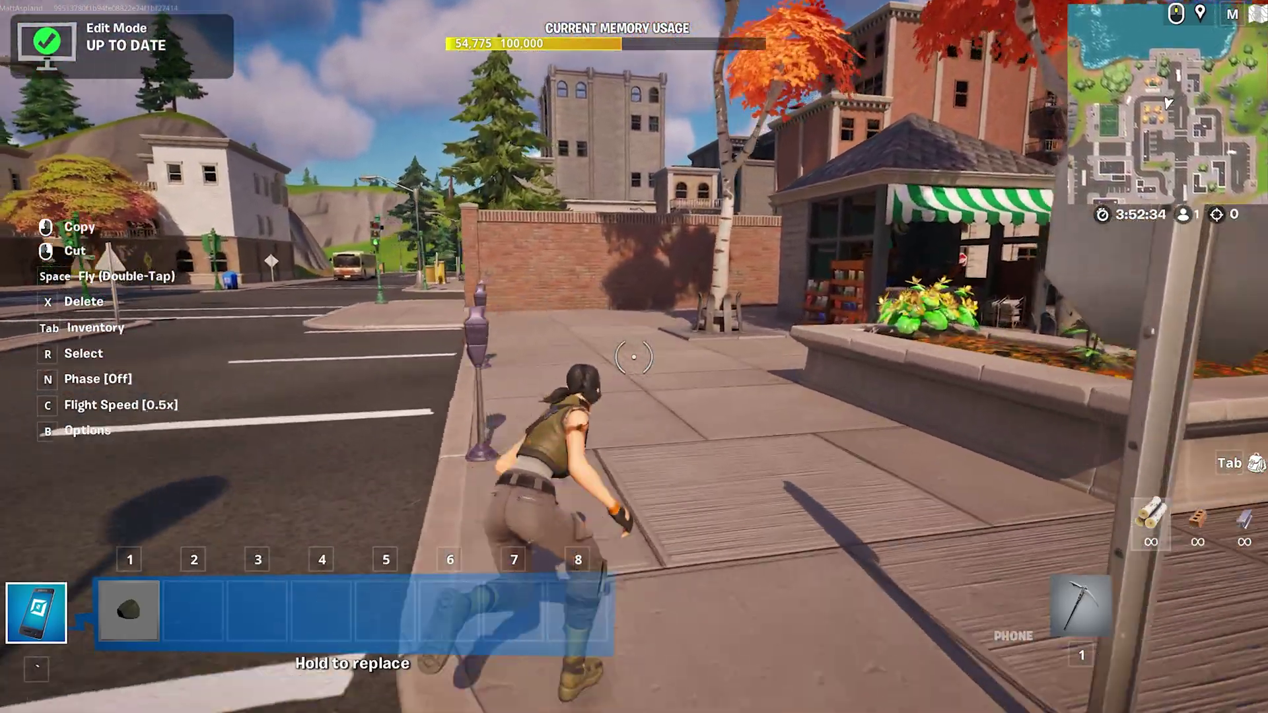
key(Tab)
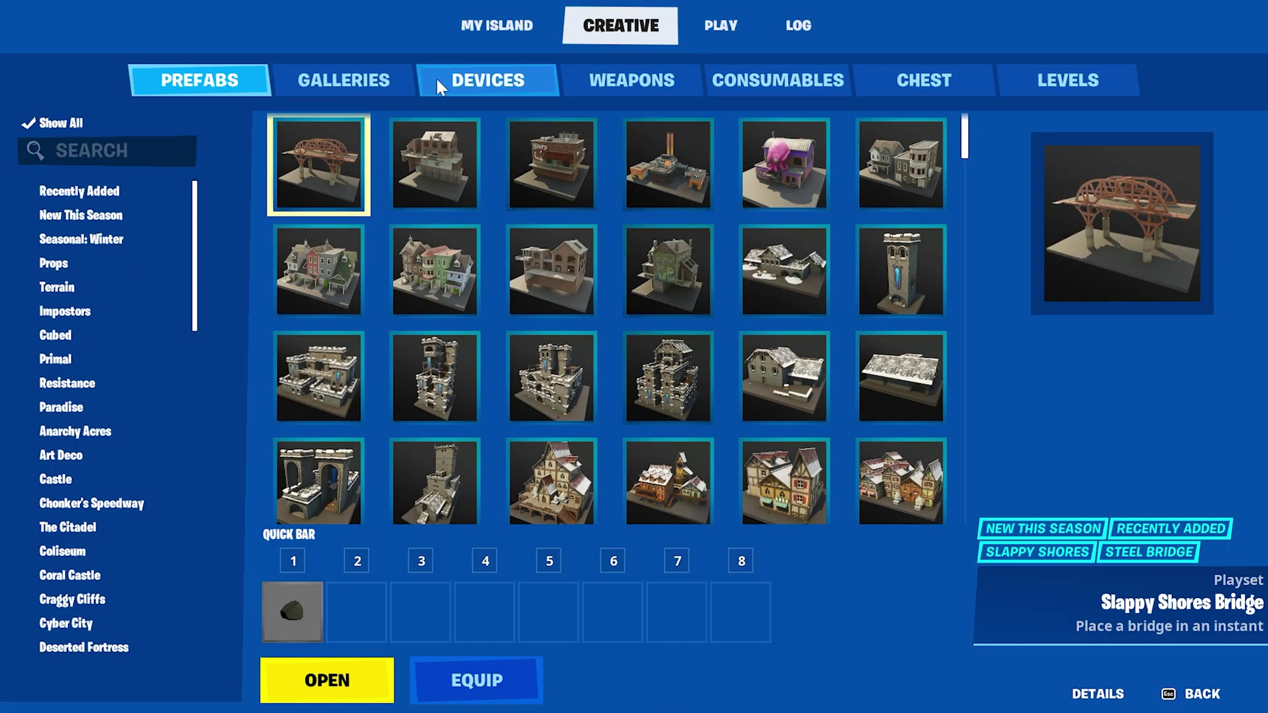
click(331, 82)
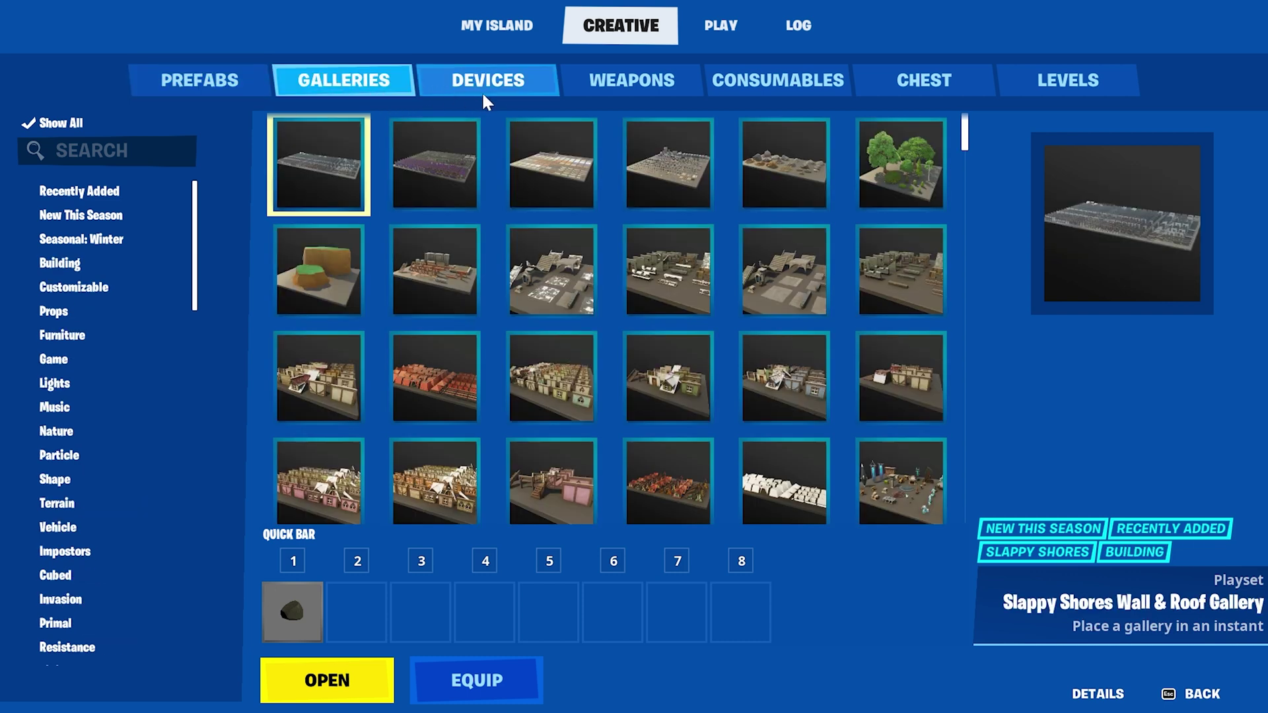
click(484, 97)
click(607, 83)
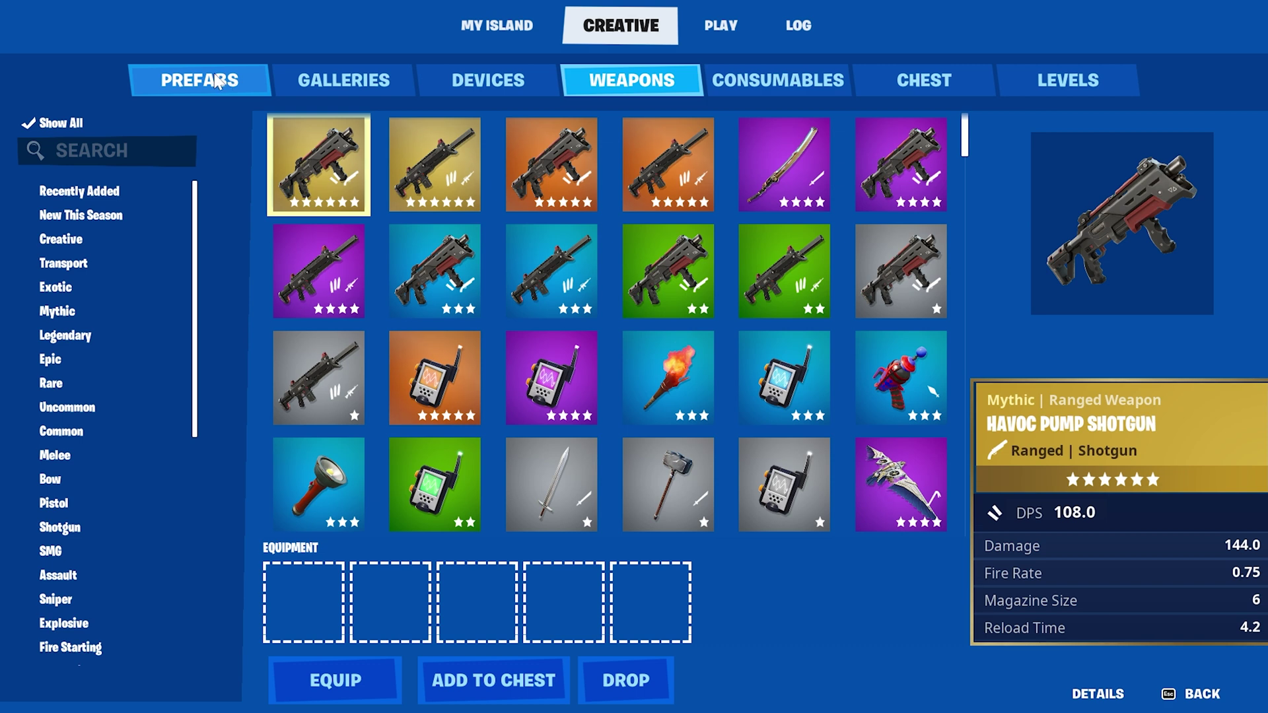
click(218, 81)
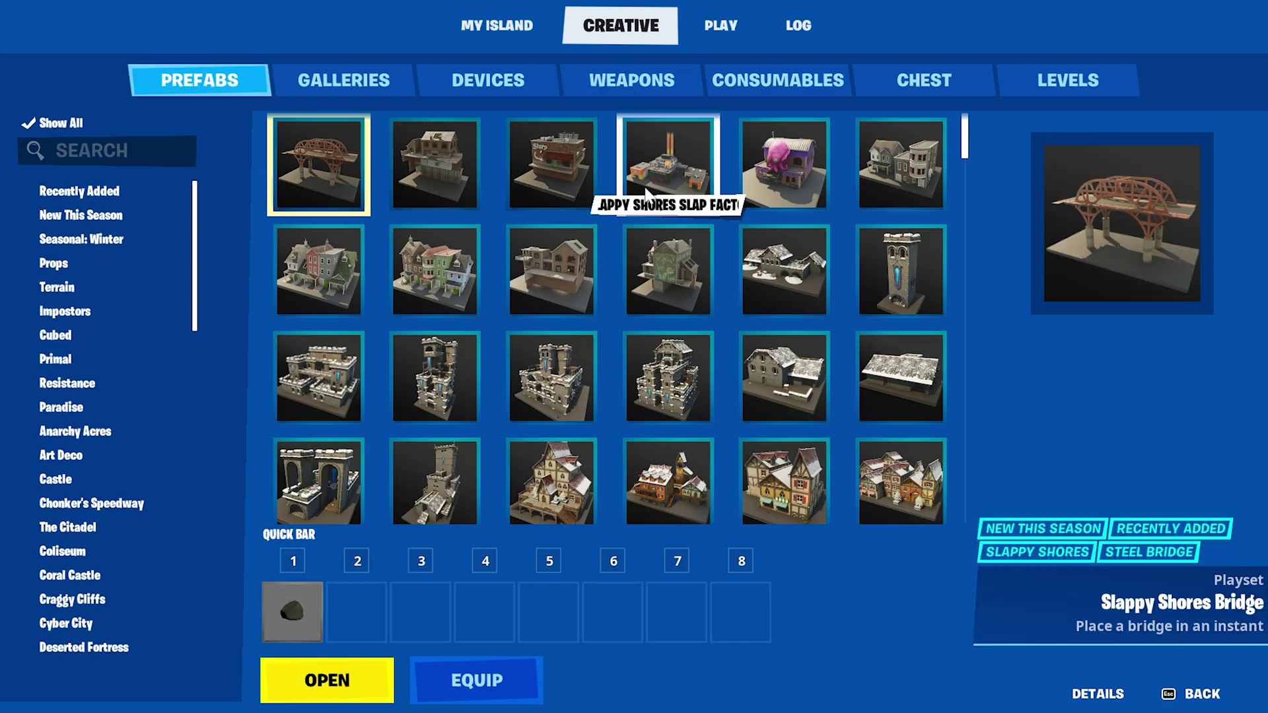
Open the Slappy Shores Slap Factory prefab and look through its individual building pieces
click(669, 165)
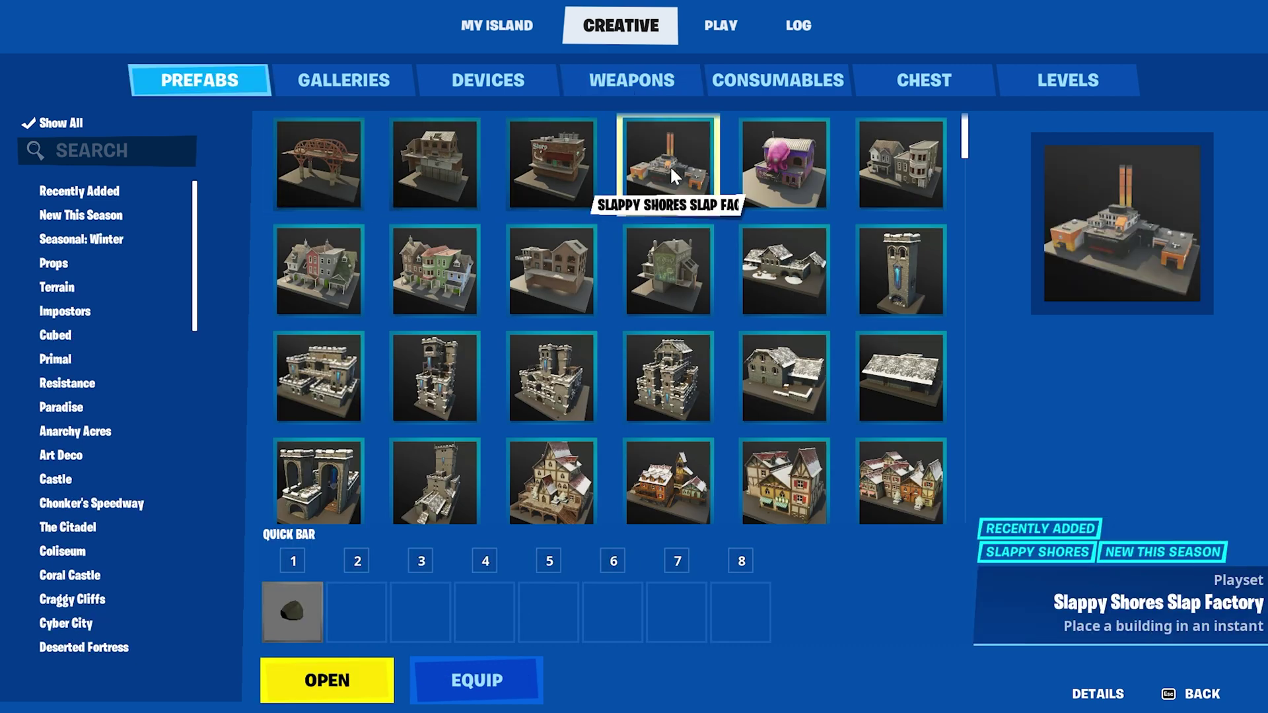
click(357, 693)
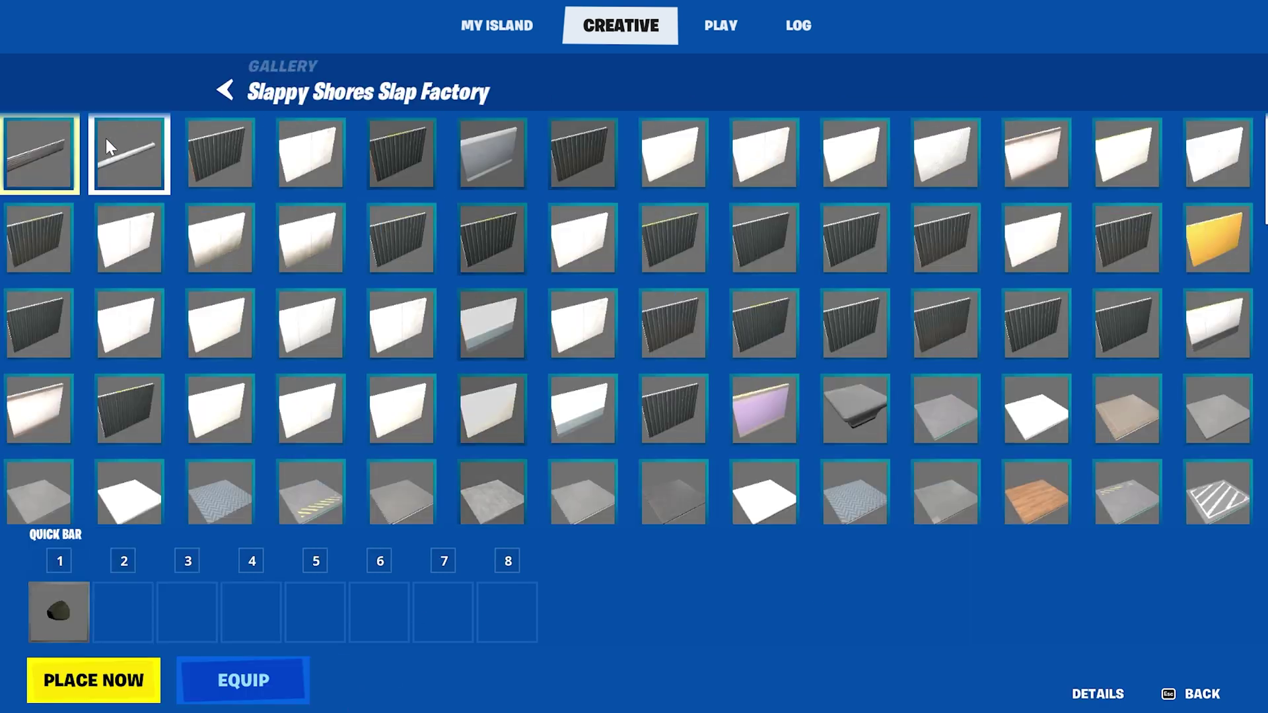
scroll(750, 397, down, 1)
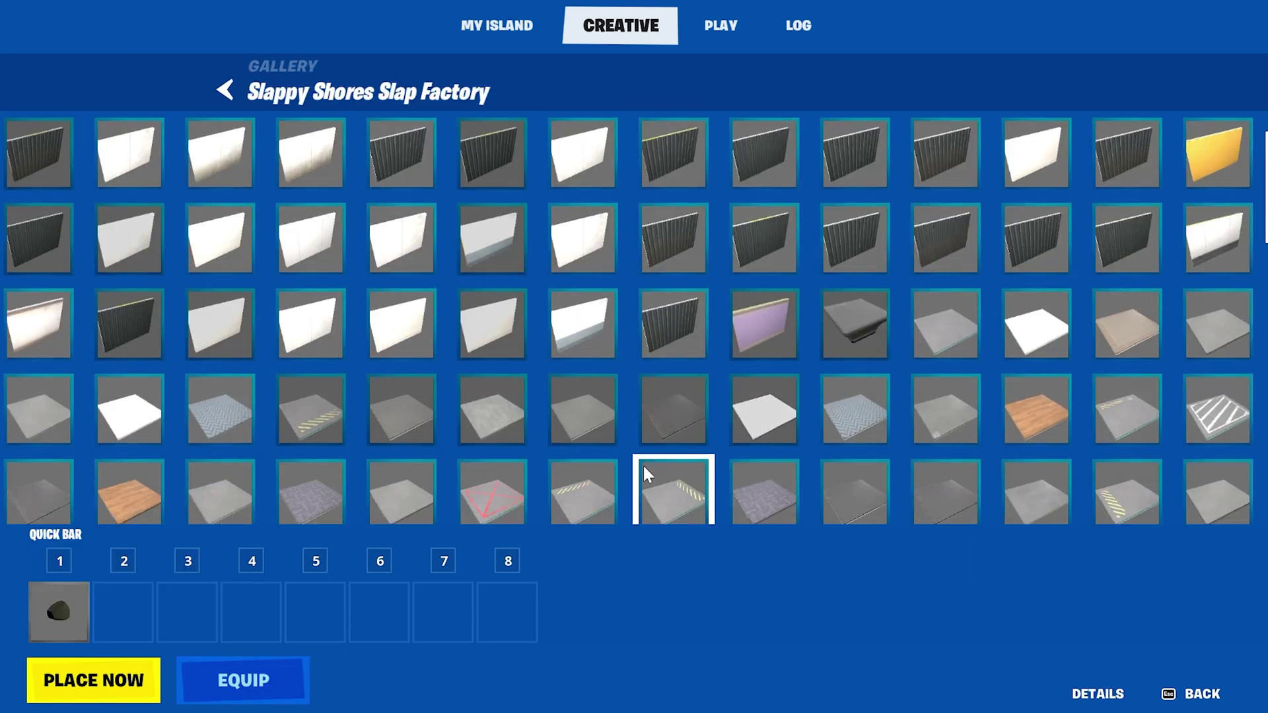
scroll(643, 464, down, 1)
scroll(628, 470, down, 2)
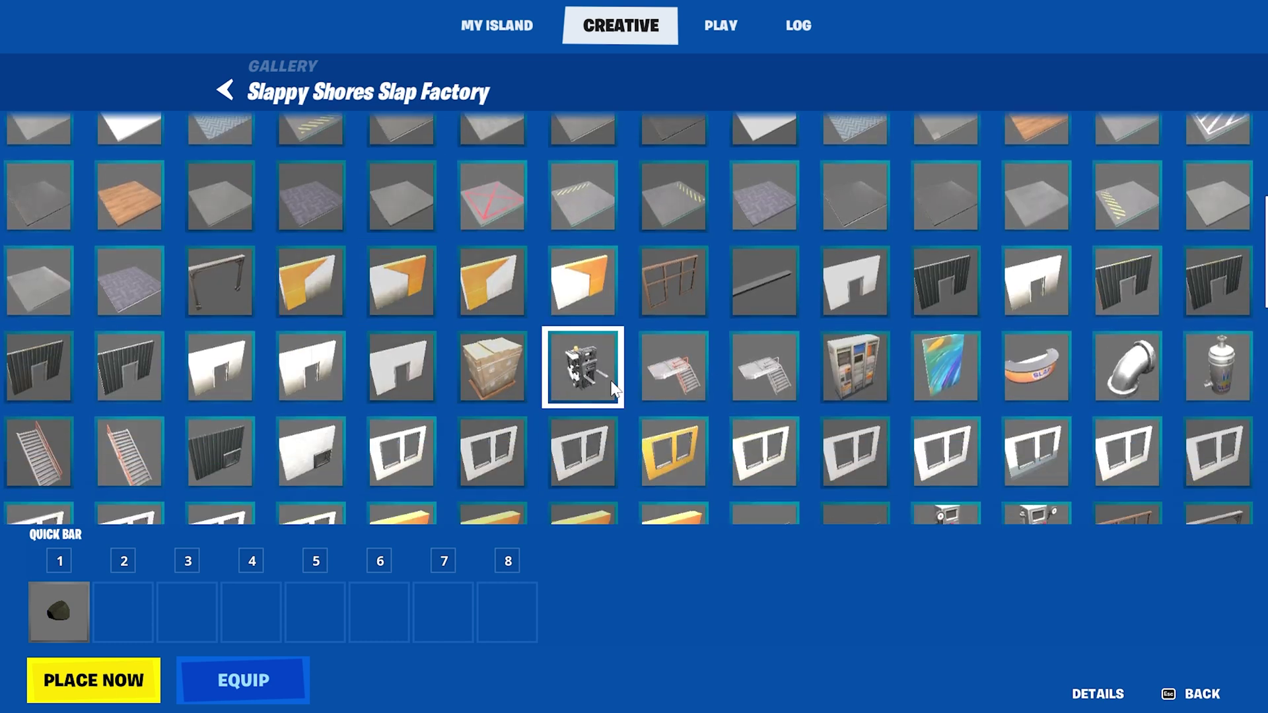
Take the orange-and-white wall from the Slap Factory pieces, try positioning it along the street and sidewalk, and cancel the placement
click(318, 284)
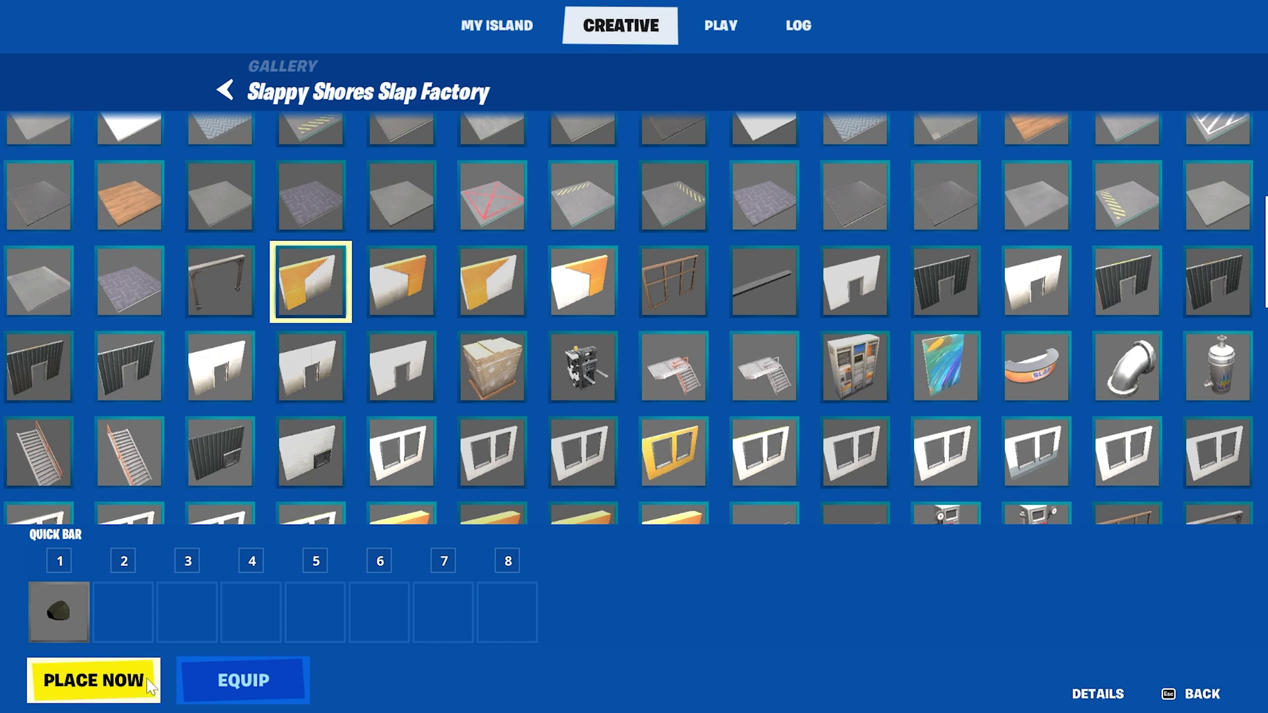
click(148, 684)
key(w)
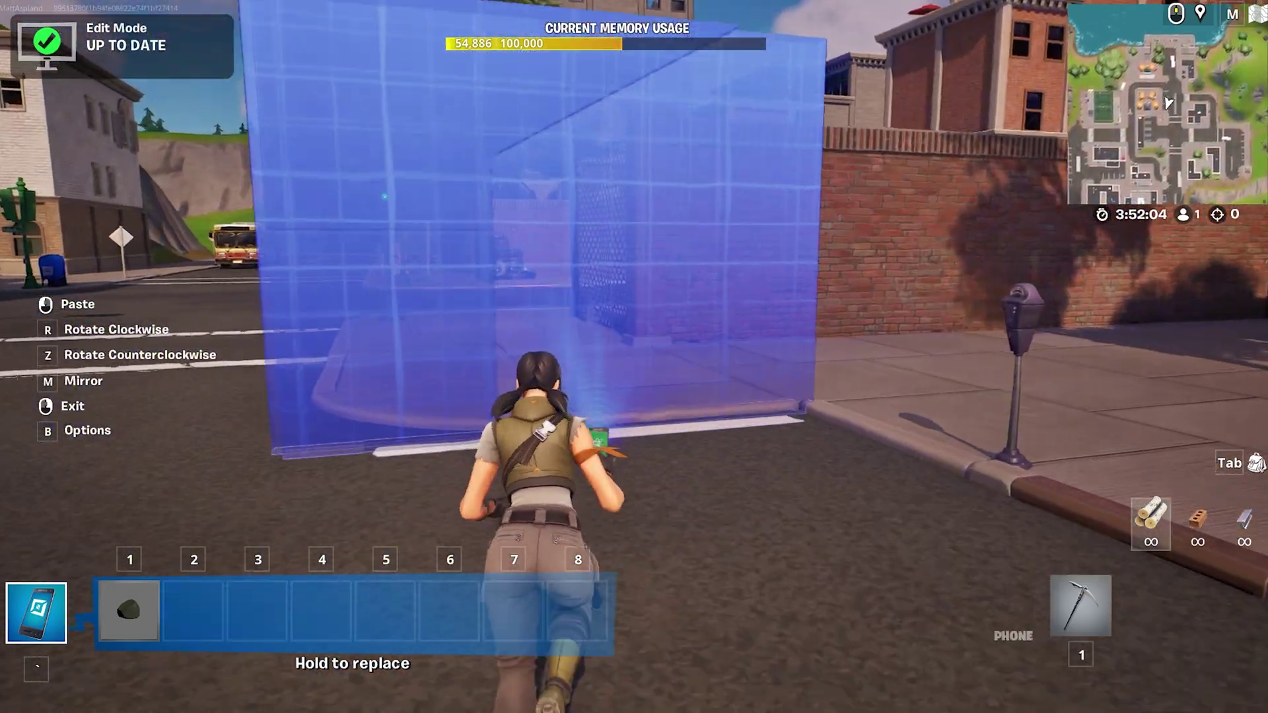
key(w)
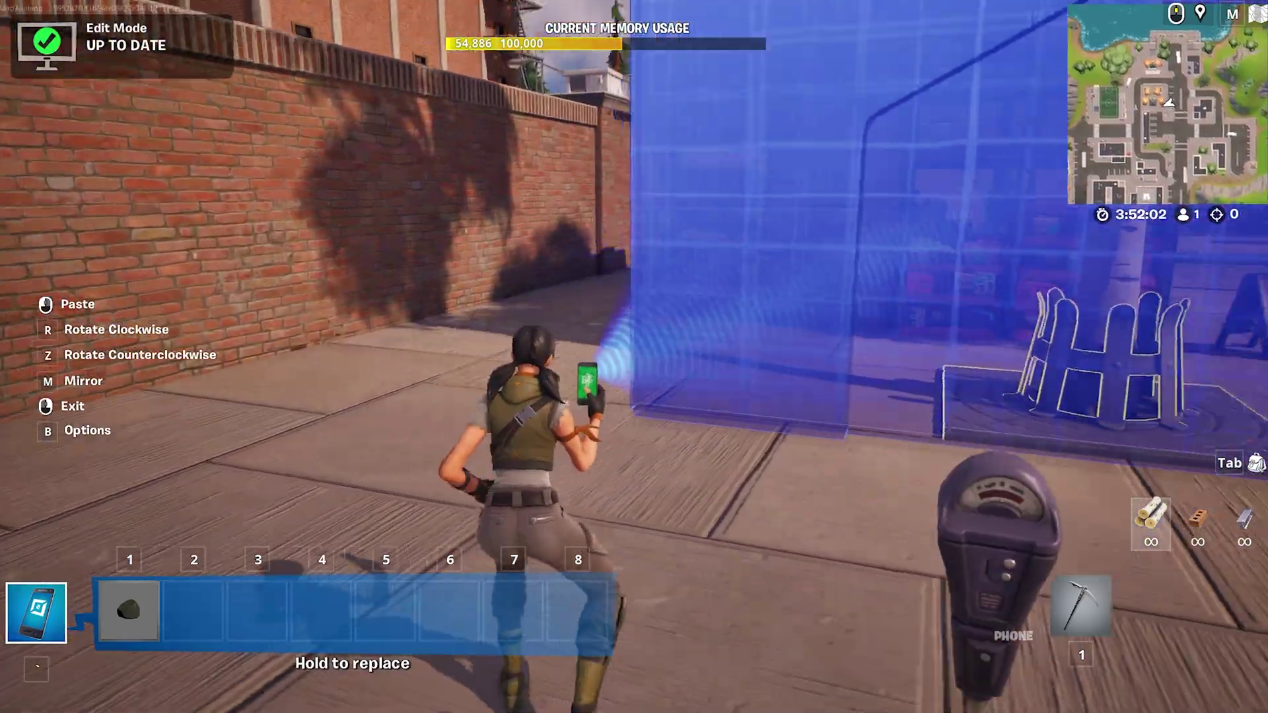
key(w)
right_click(634, 357)
key(w)
Equip the complete Slappy Shores Slap Factory prefab to the quick bar and return to the island
key(Tab)
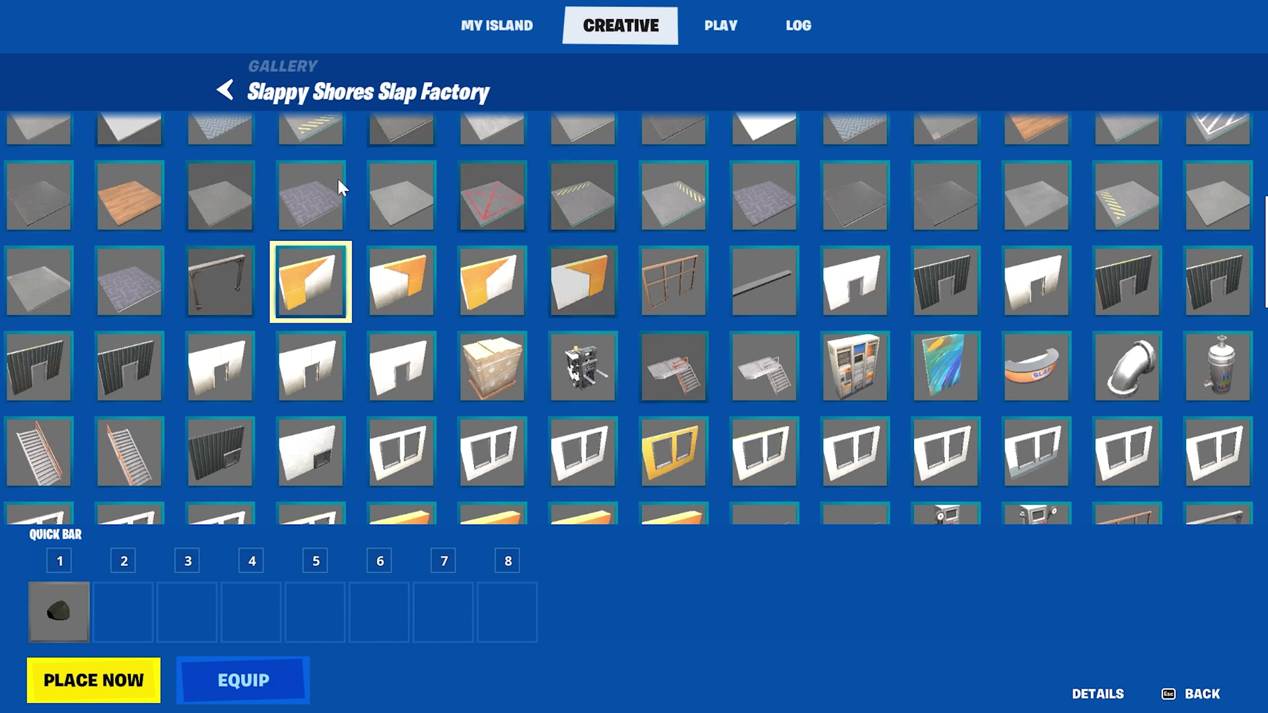
click(225, 91)
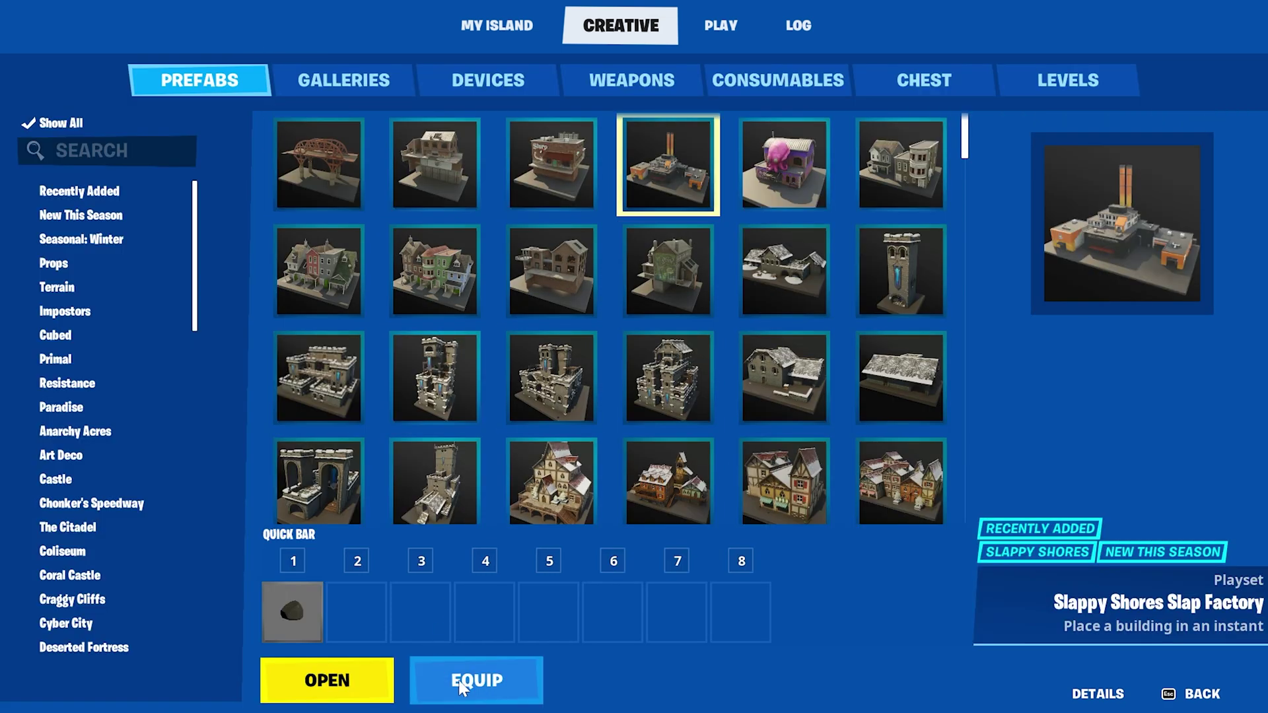
click(480, 686)
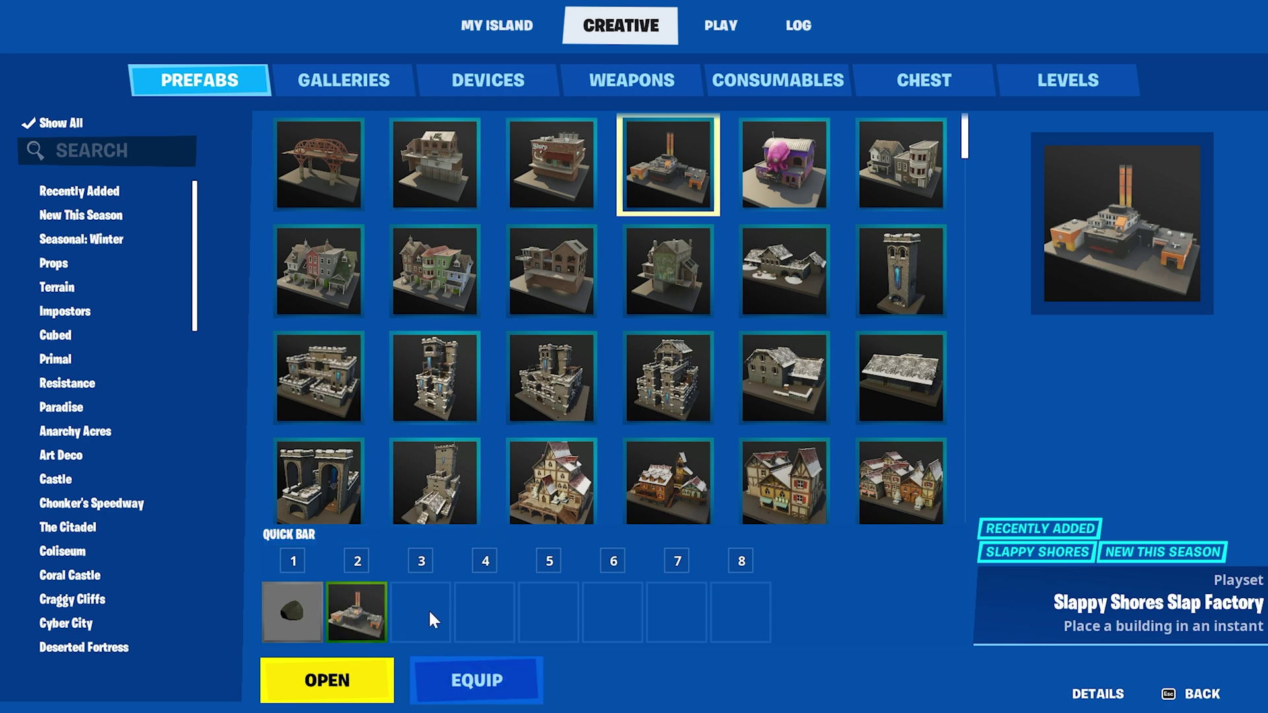
key(Escape)
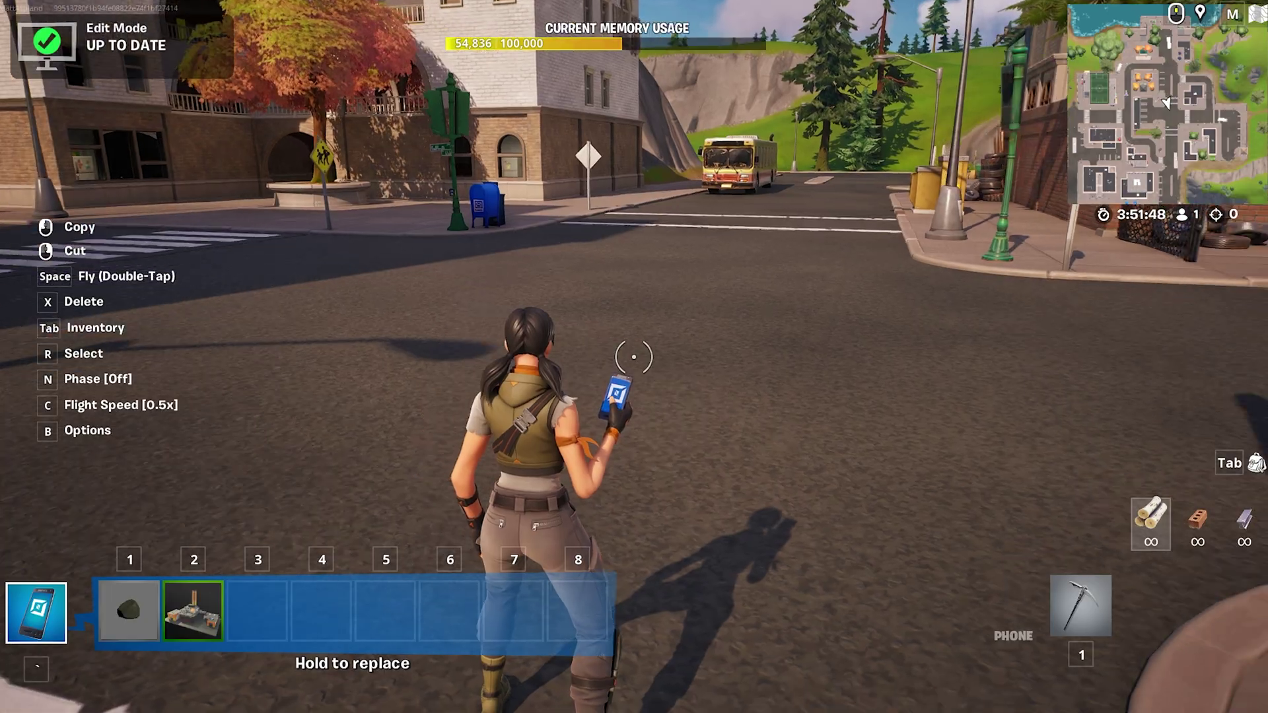
Place the Slappy Shores Slap Factory prefab over the road by the parked bus and exit placement
key(2)
key(w)
key(s)
key(w)
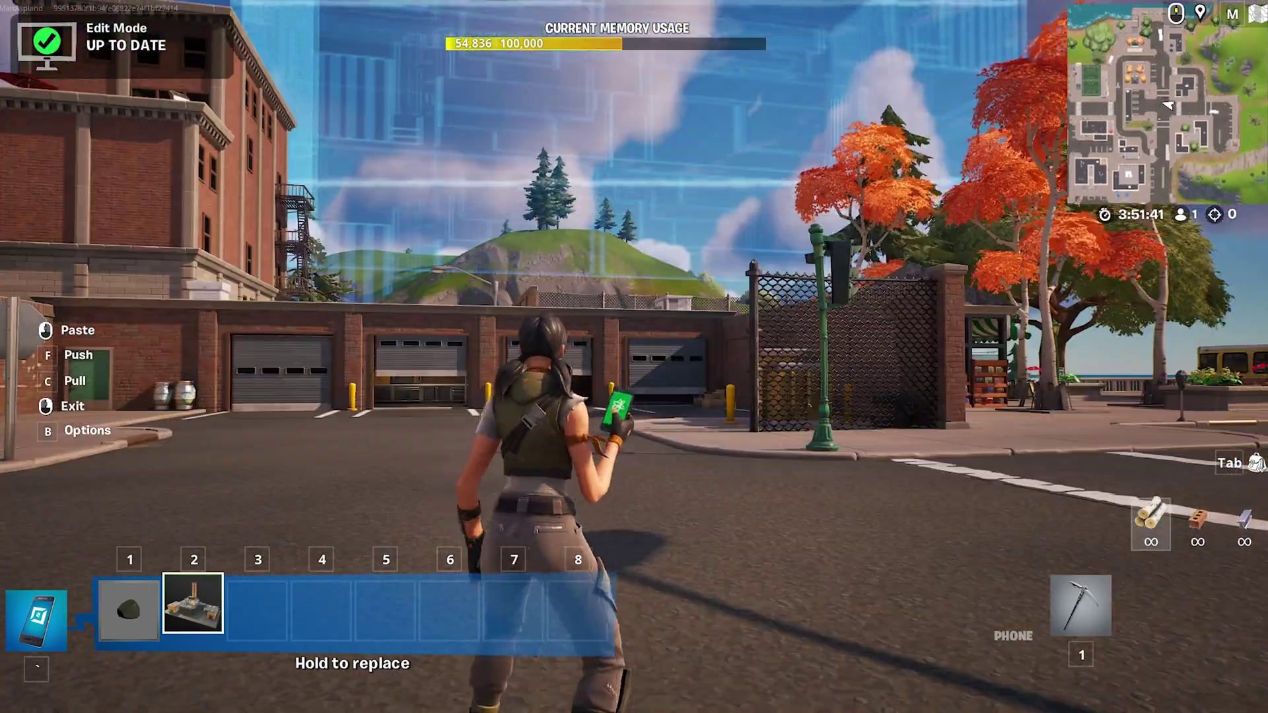
key(s)
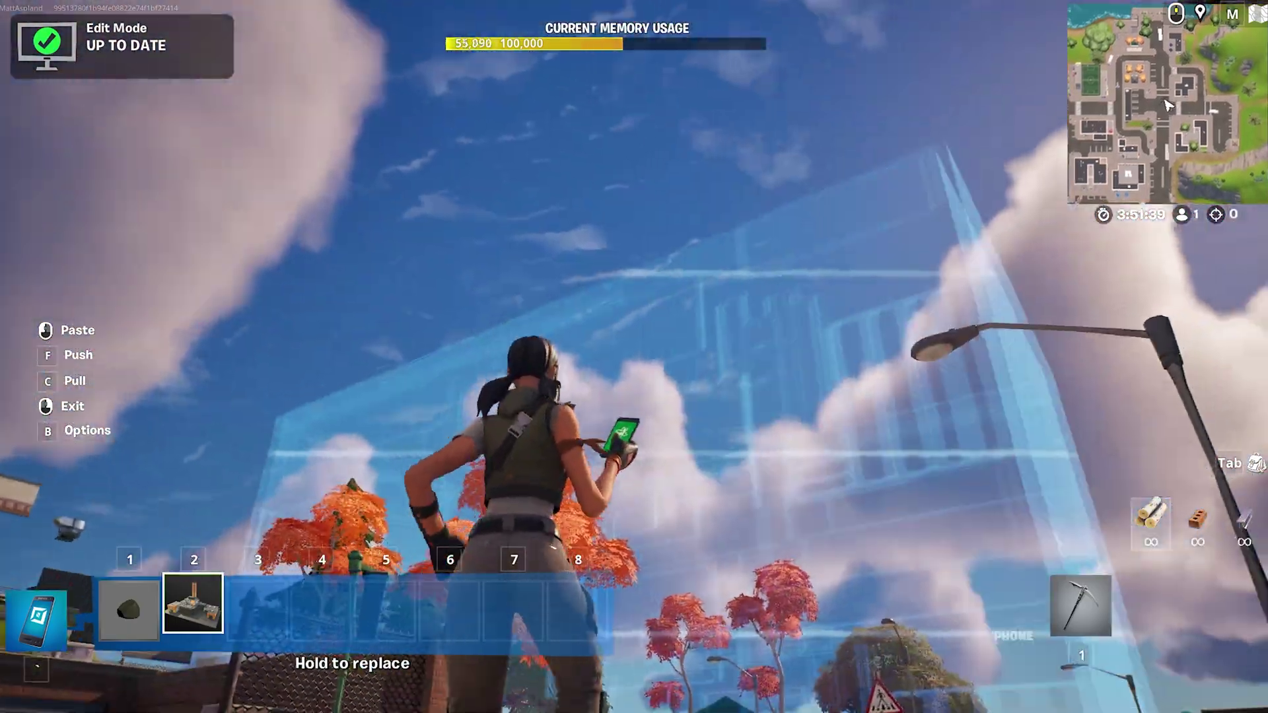
key(w)
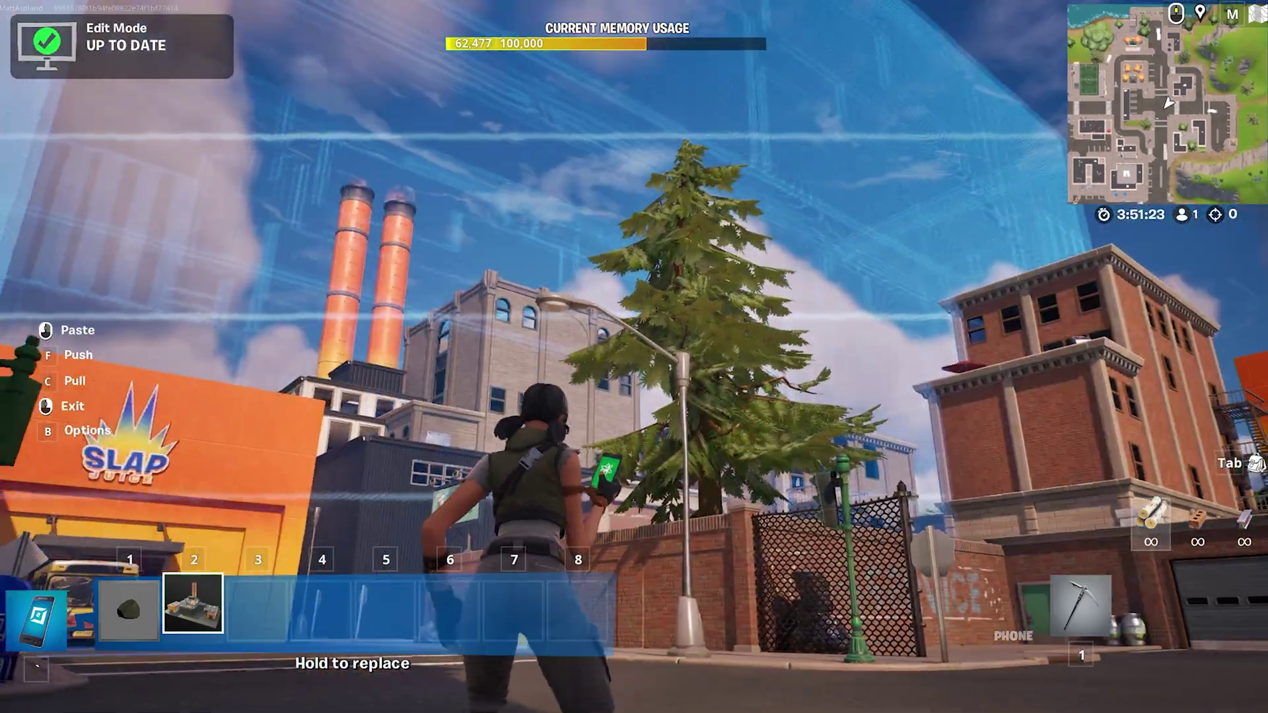
right_click(634, 356)
Paste boulders from the quick bar beside the factory's yellow entrance wall, then exit placement and enter the factory
key(w)
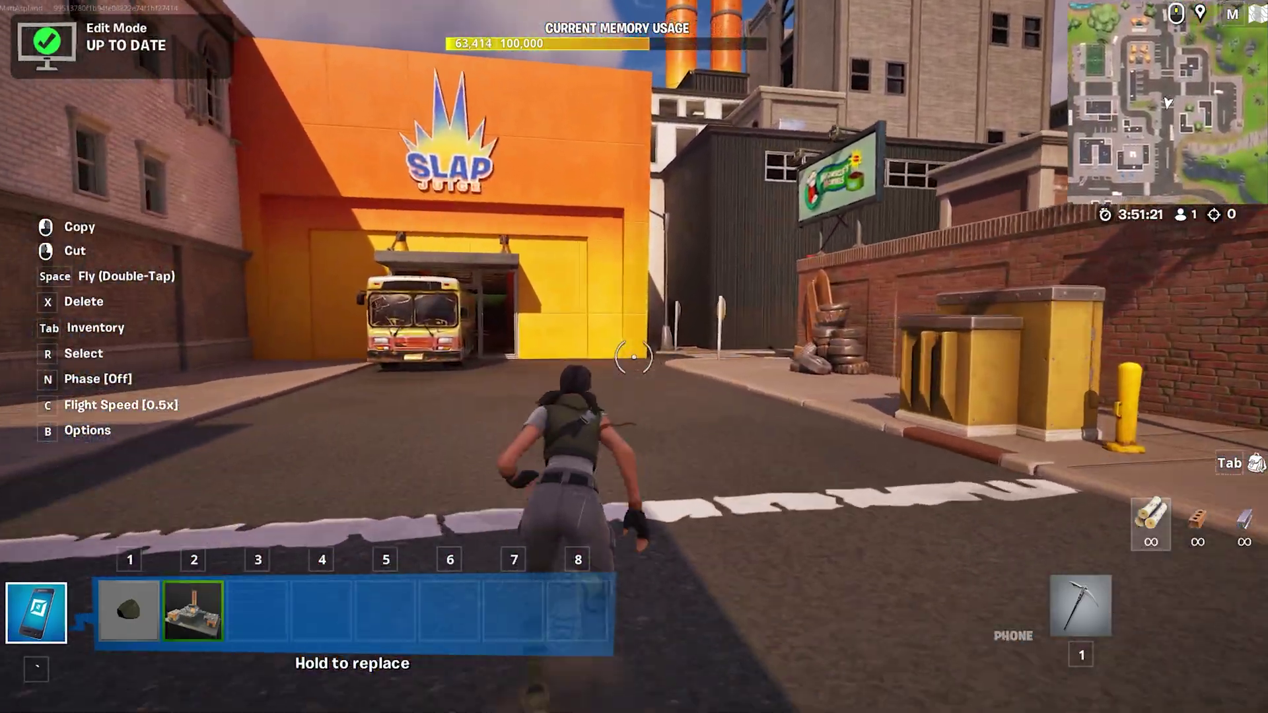
key(w)
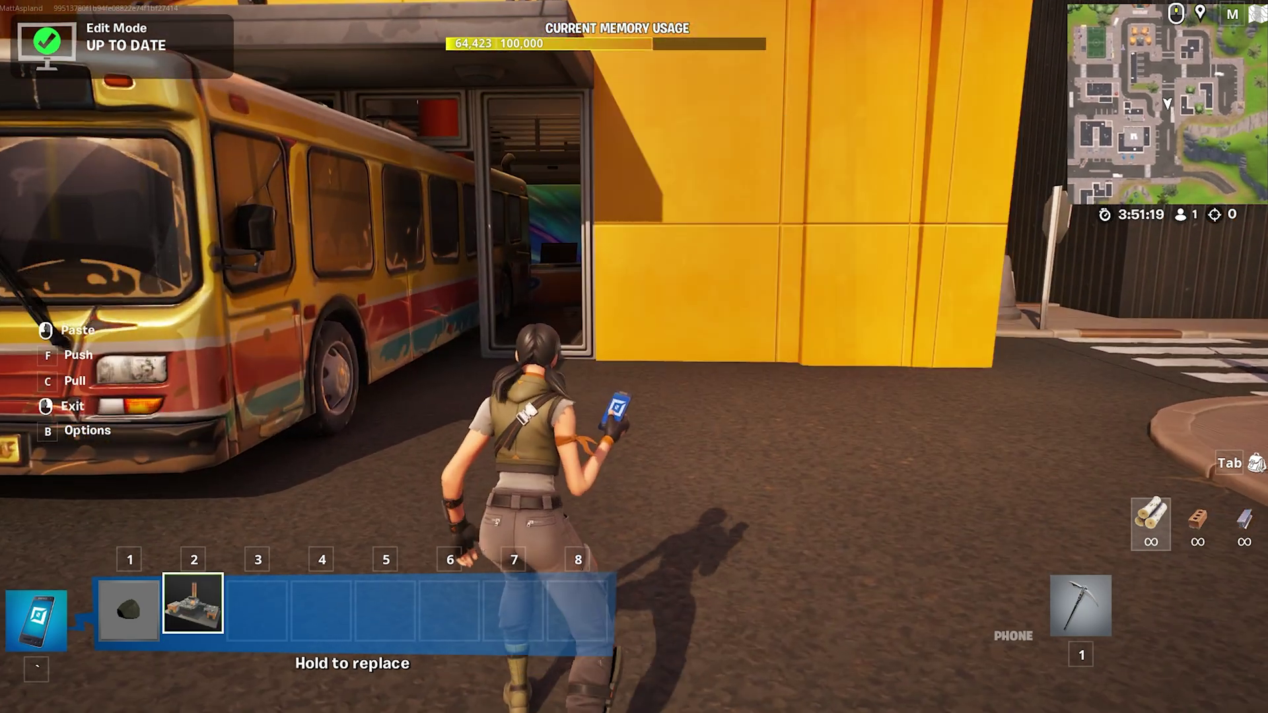
click(634, 356)
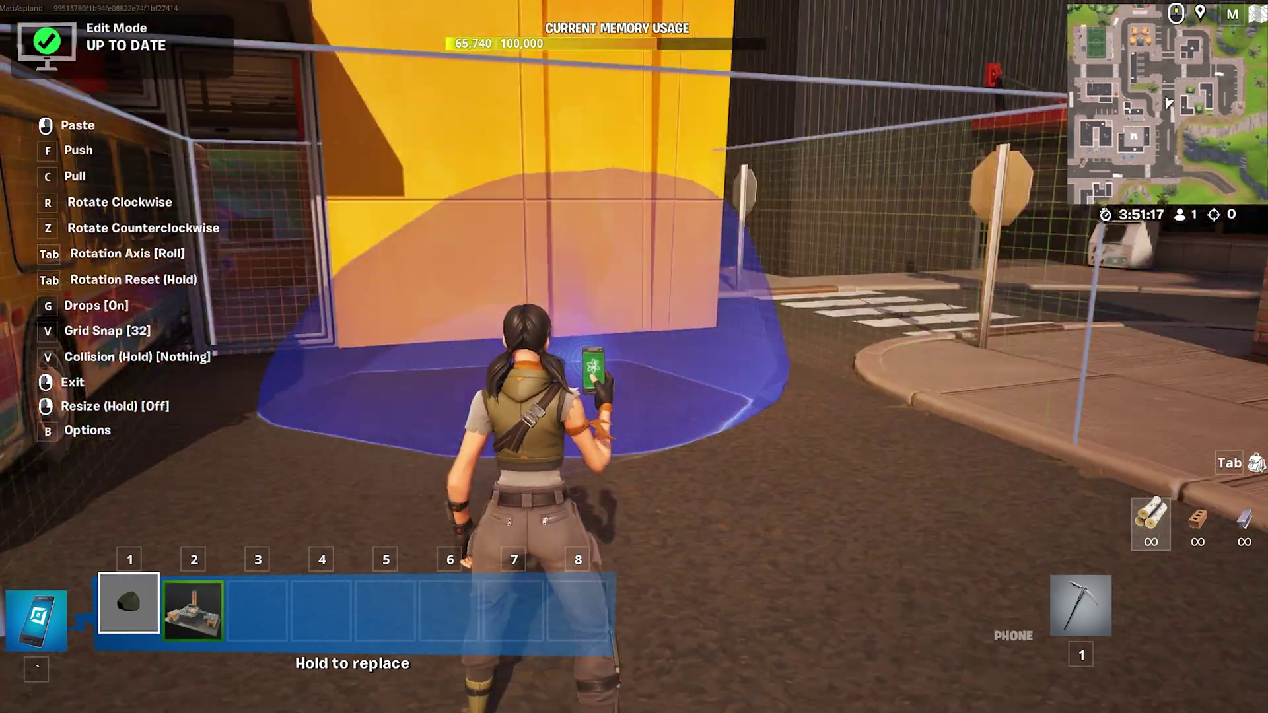
key(w)
click(633, 357)
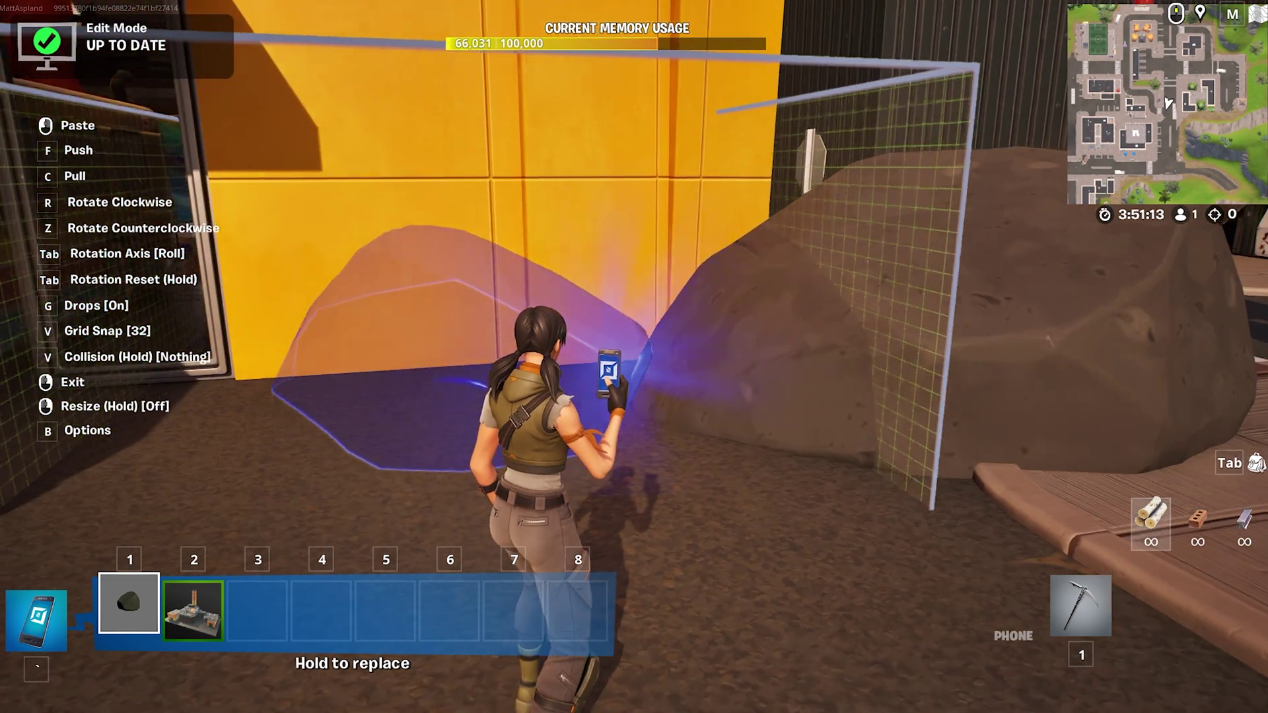
click(633, 357)
right_click(634, 357)
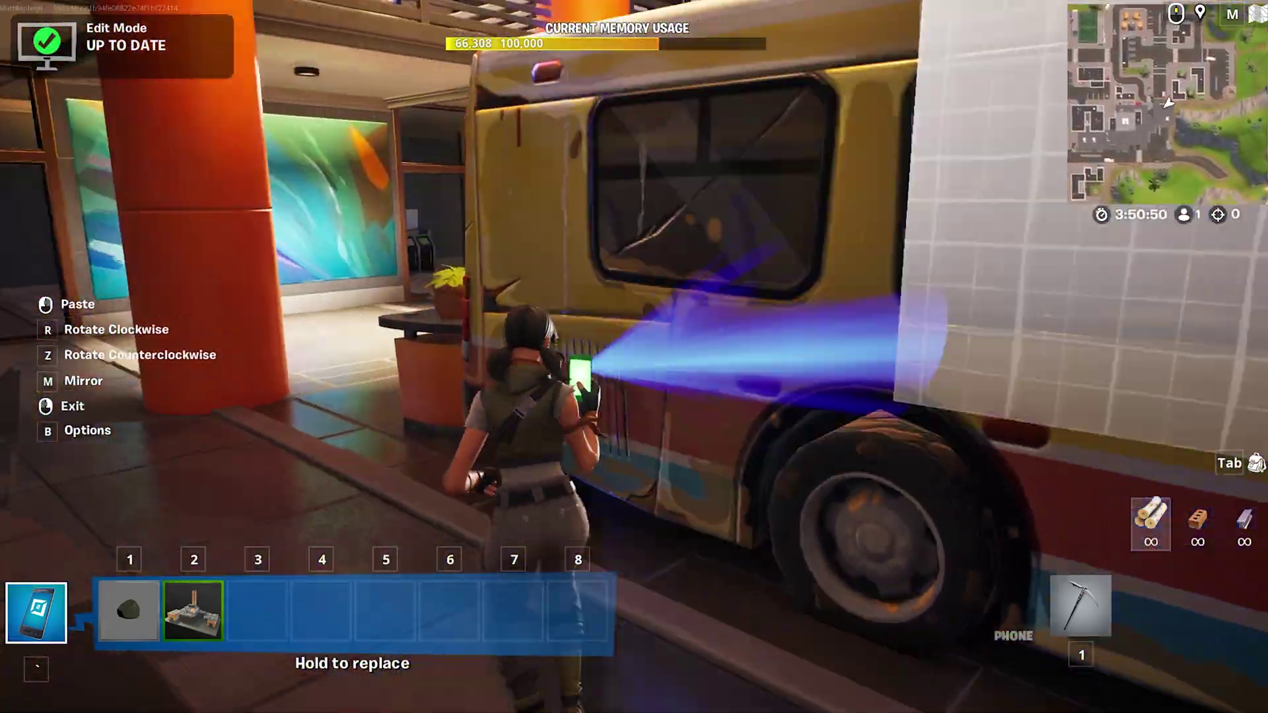
right_click(634, 357)
key(w)
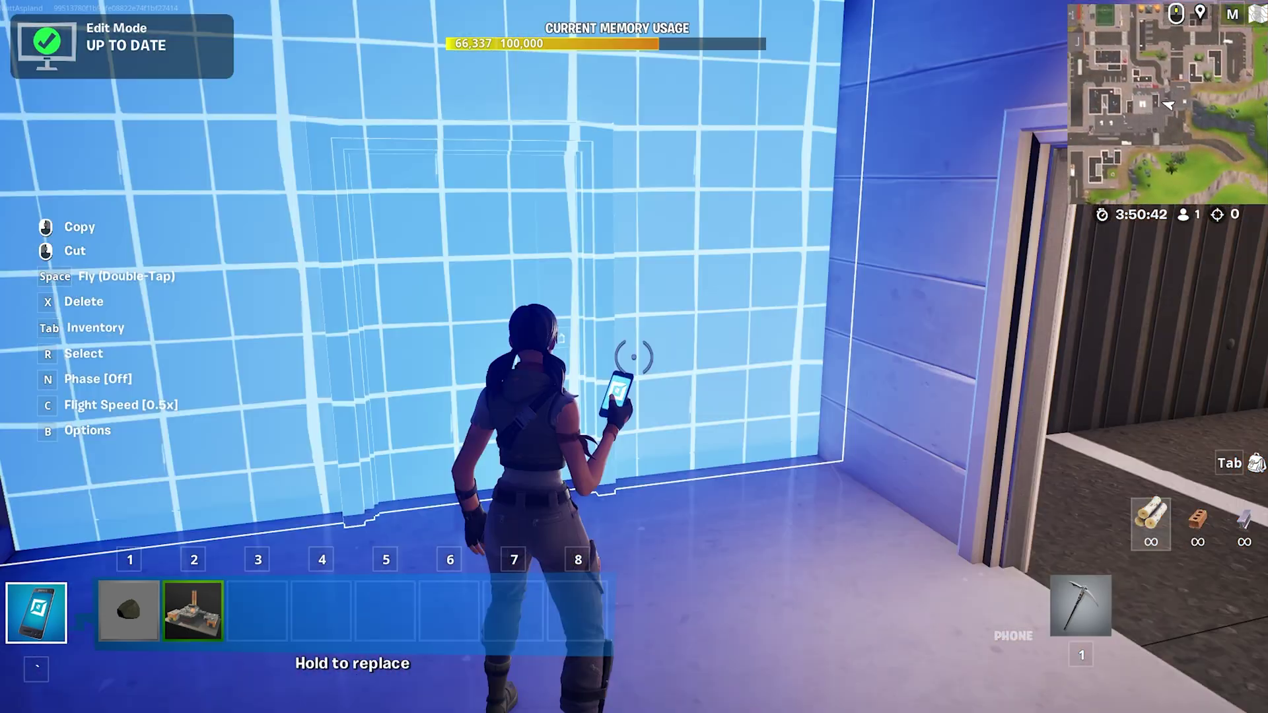
Open the island map, place a marker on the town-centre factory, look around the map and close it
key(m)
scroll(661, 401, up, 5)
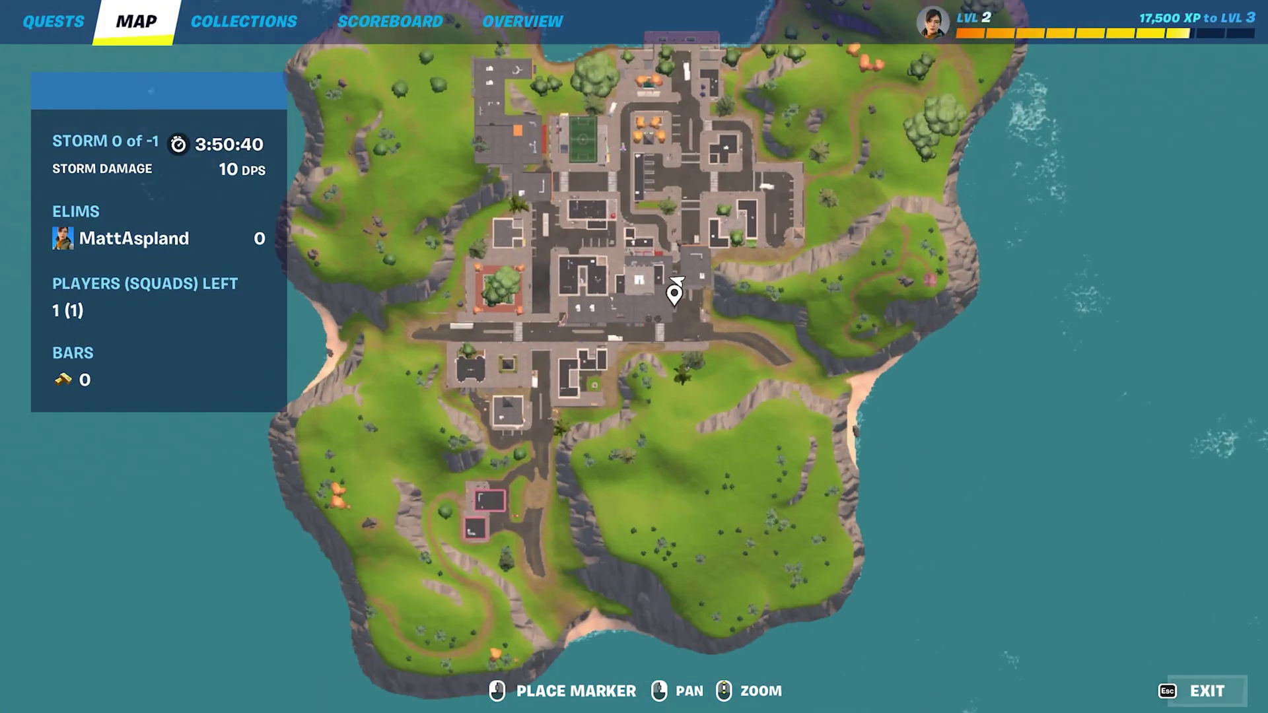
click(667, 259)
right_drag(669, 394, 672, 507)
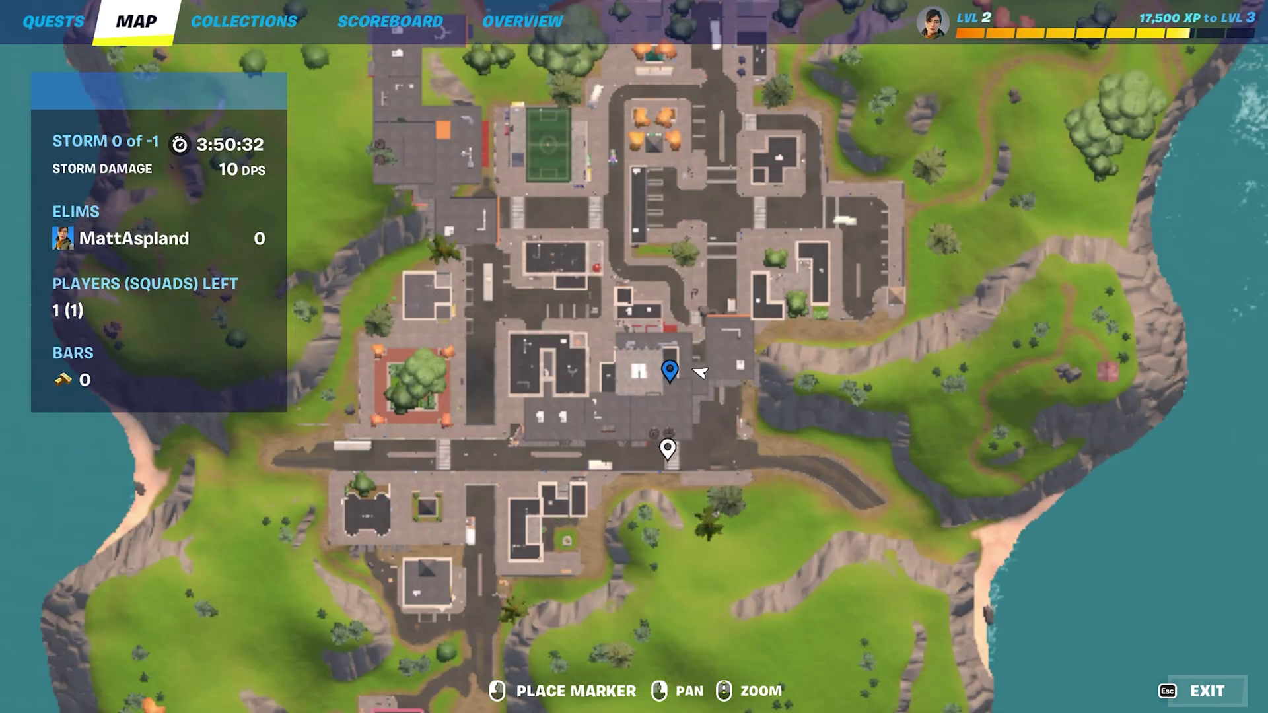
right_drag(670, 456, 689, 526)
key(Escape)
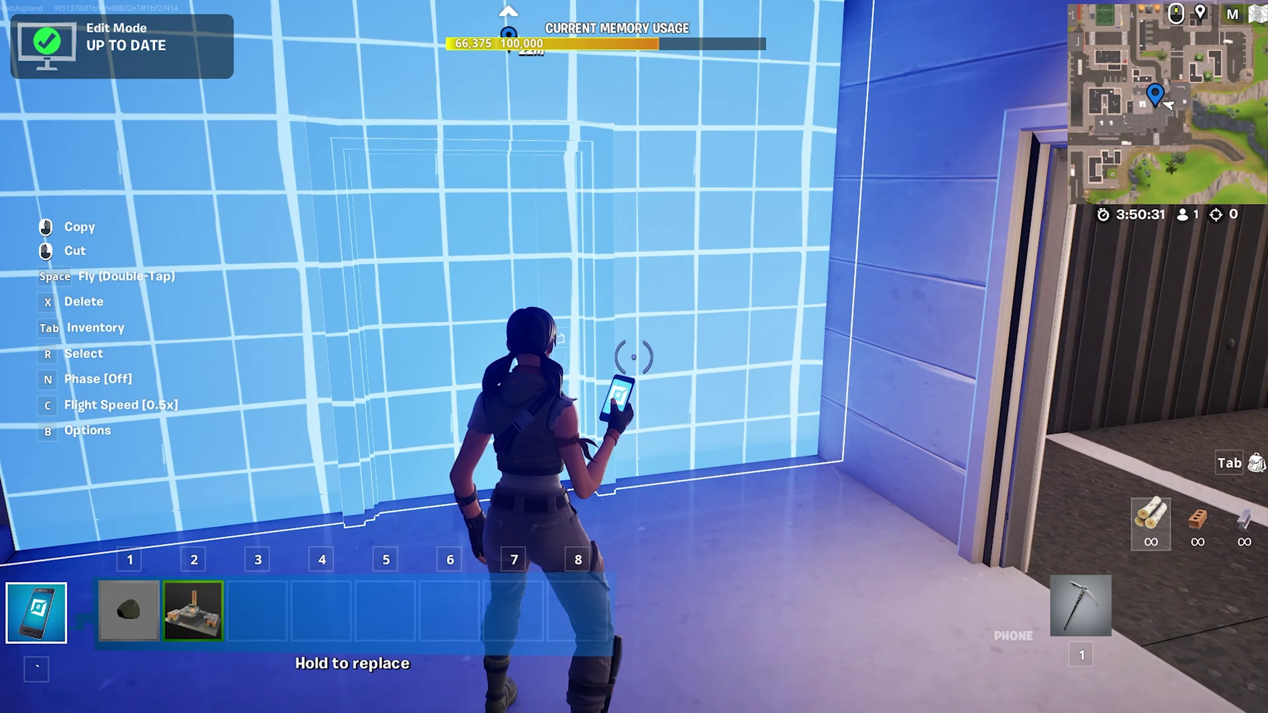
Leave the live edit session for the lobby and quit Fortnite to return to the Unreal Editor
key(Escape)
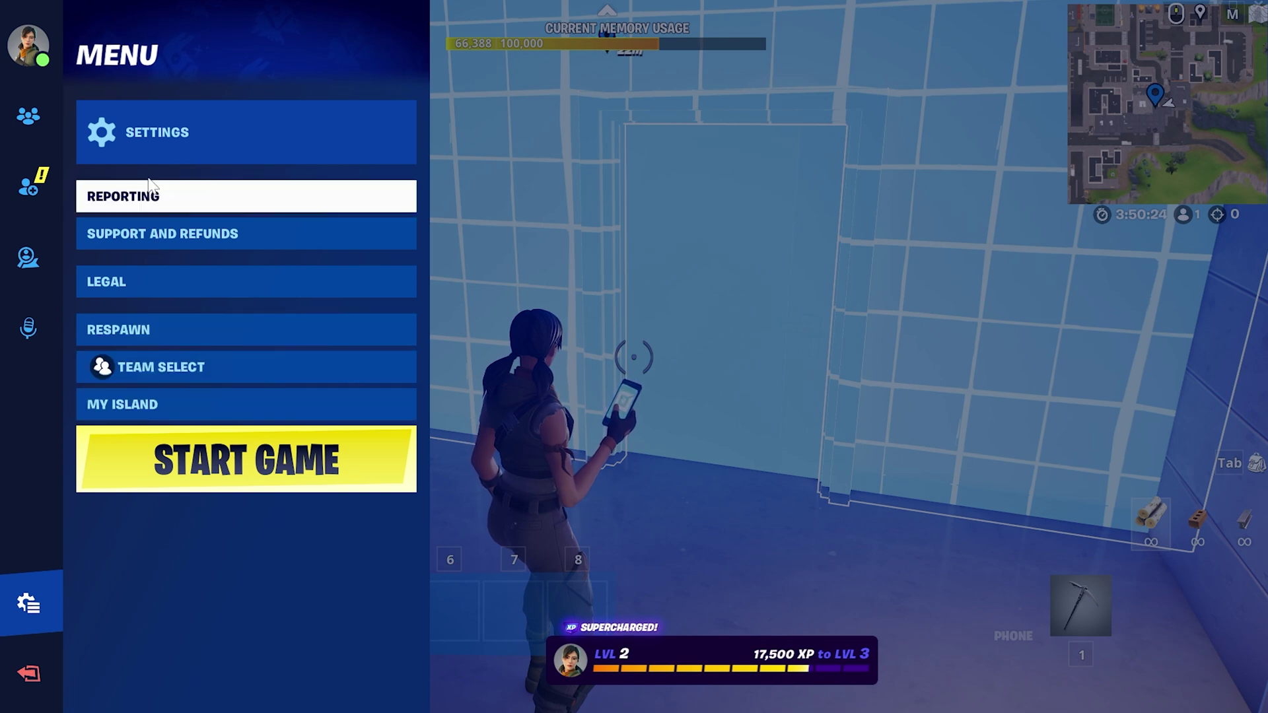
click(29, 673)
click(212, 680)
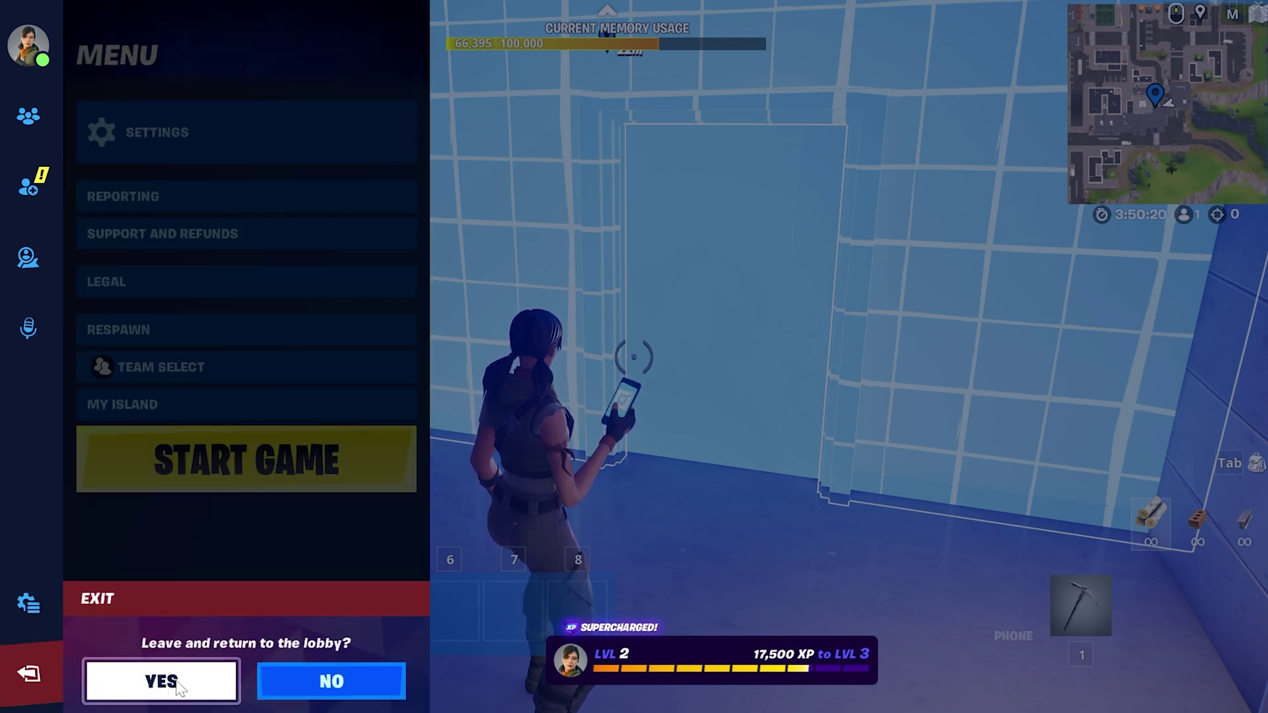
click(175, 678)
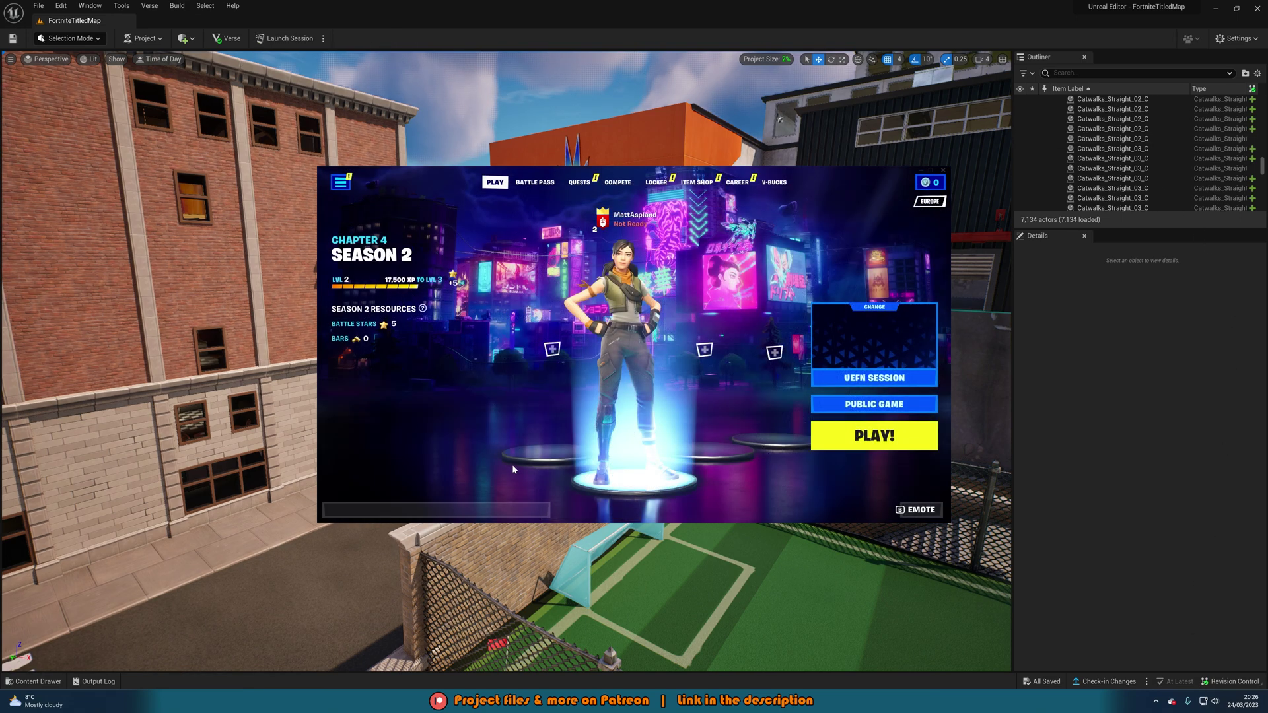
key(Escape)
click(345, 507)
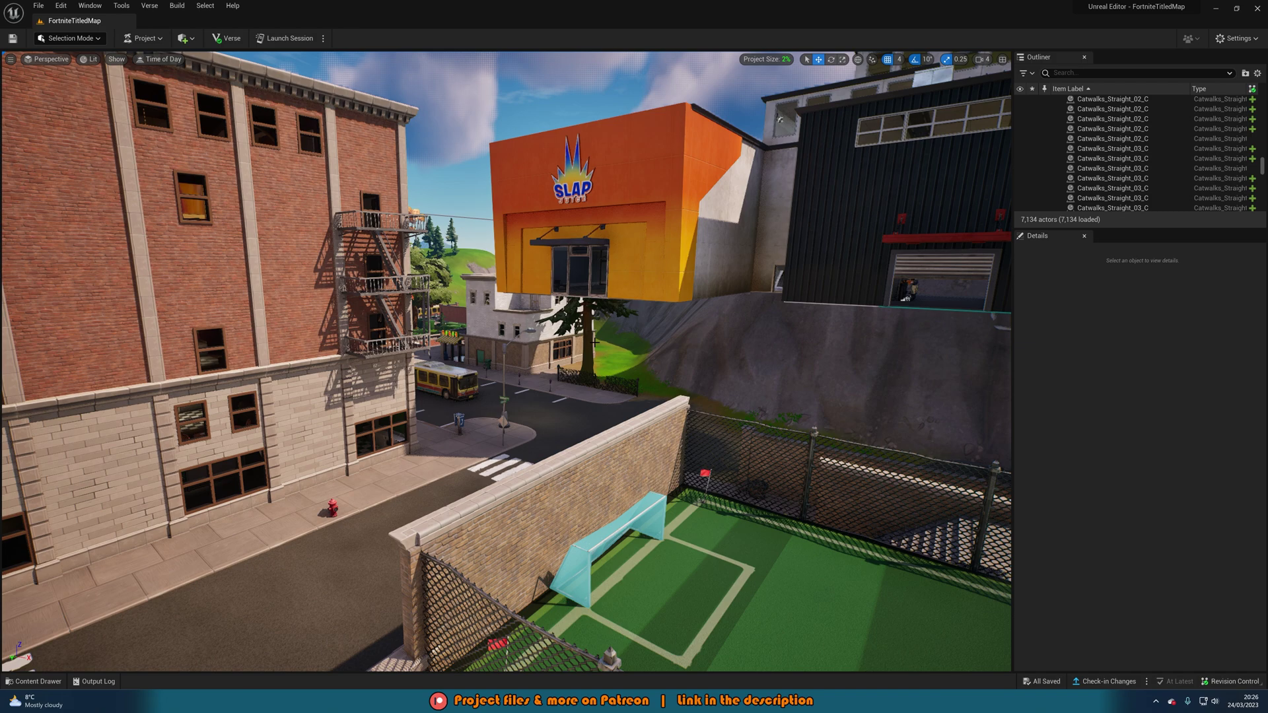
Fly around the level to examine the placed factory, the rocks on the grassy hills and the whole town
key(s)
right_drag(522, 355, 604, 353)
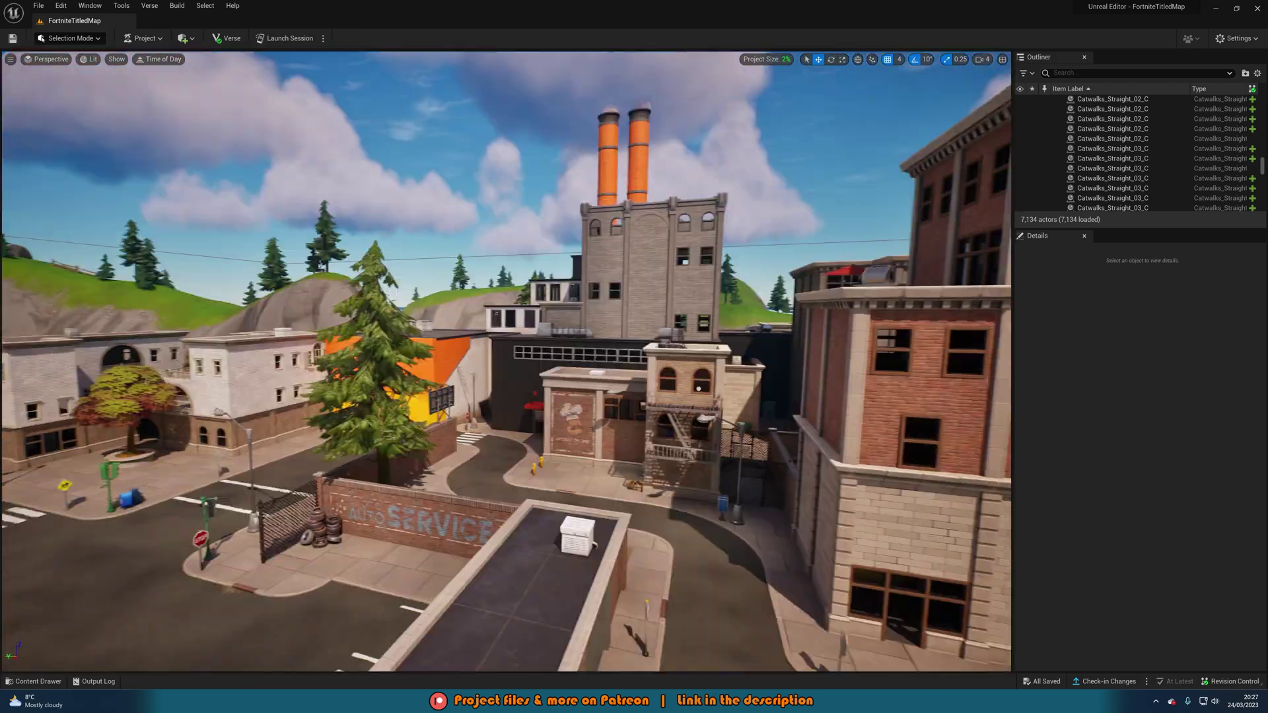
key(w)
right_drag(604, 354, 551, 270)
key(e)
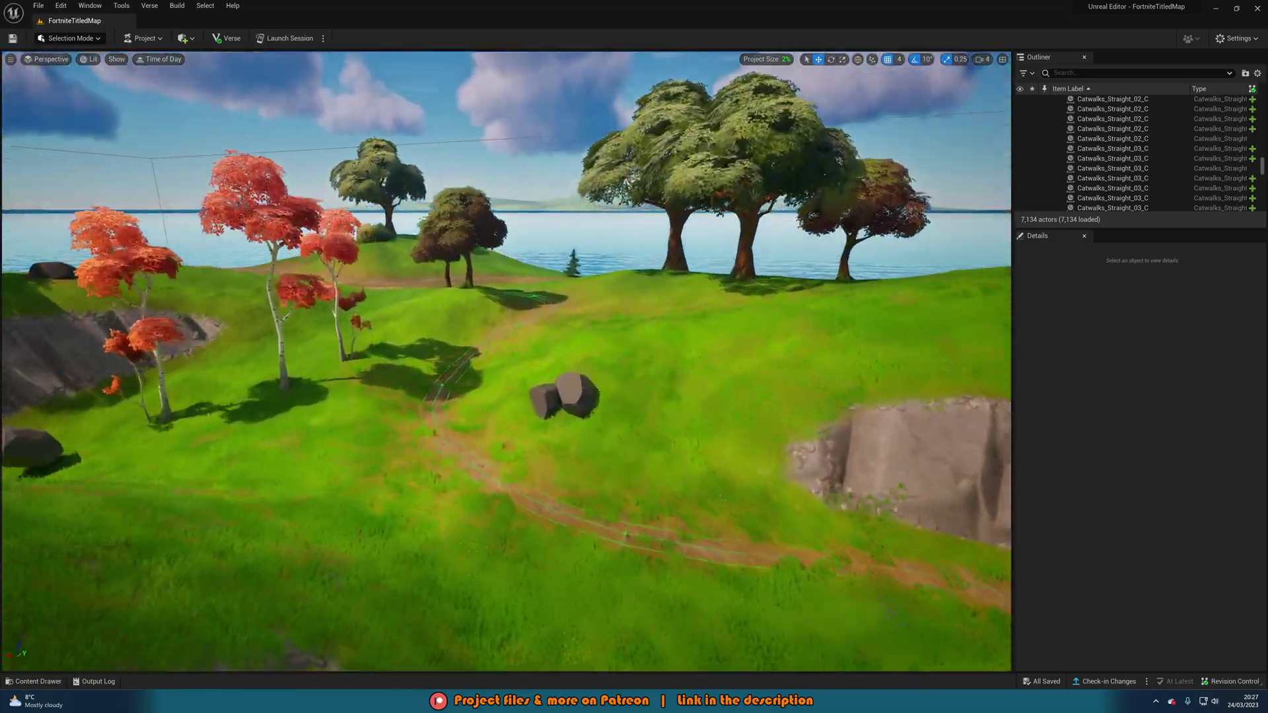
key(w)
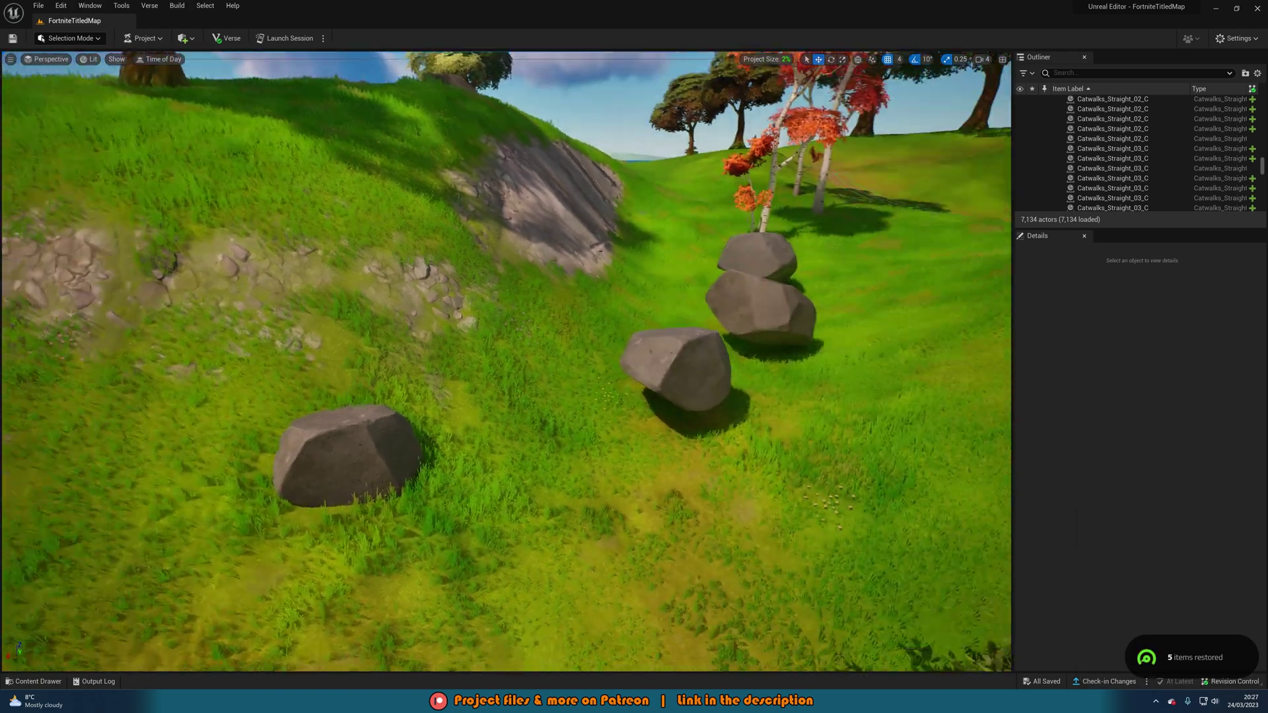
right_drag(480, 411, 330, 412)
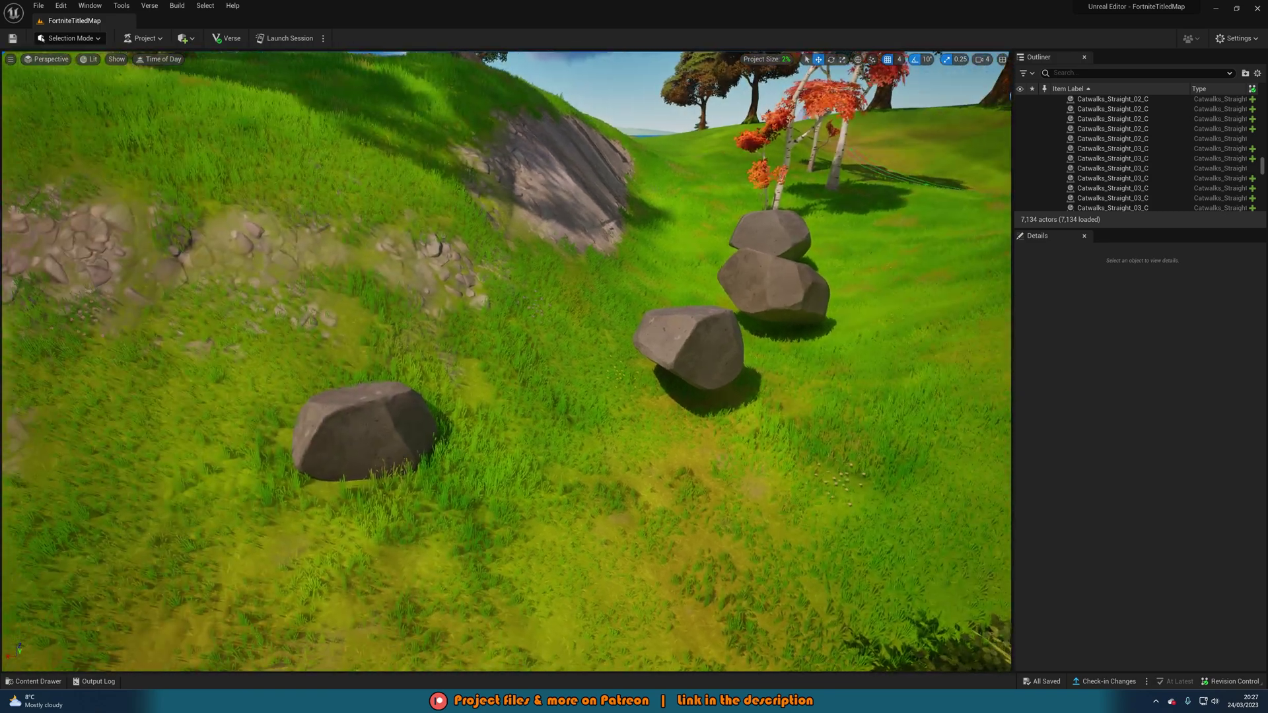
right_drag(480, 411, 422, 411)
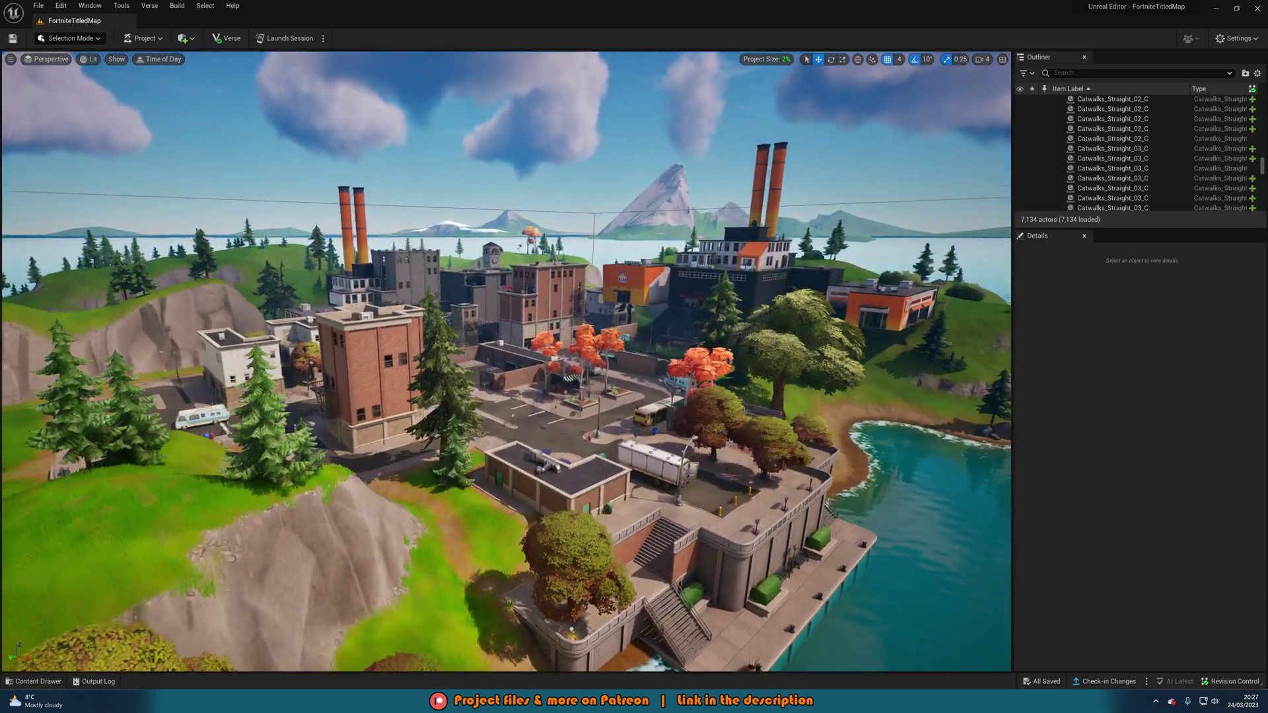
right_drag(615, 261, 615, 287)
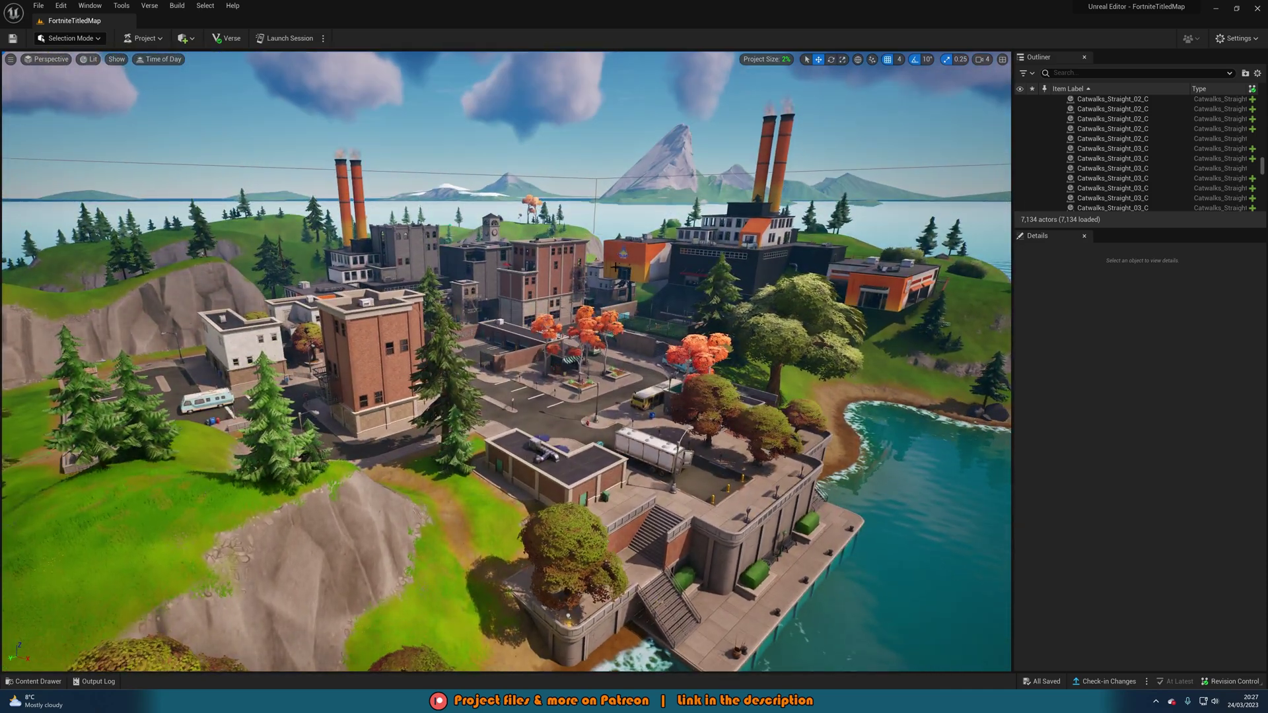
Check the project size statistics, including upload and download size per item, and close the window
click(766, 59)
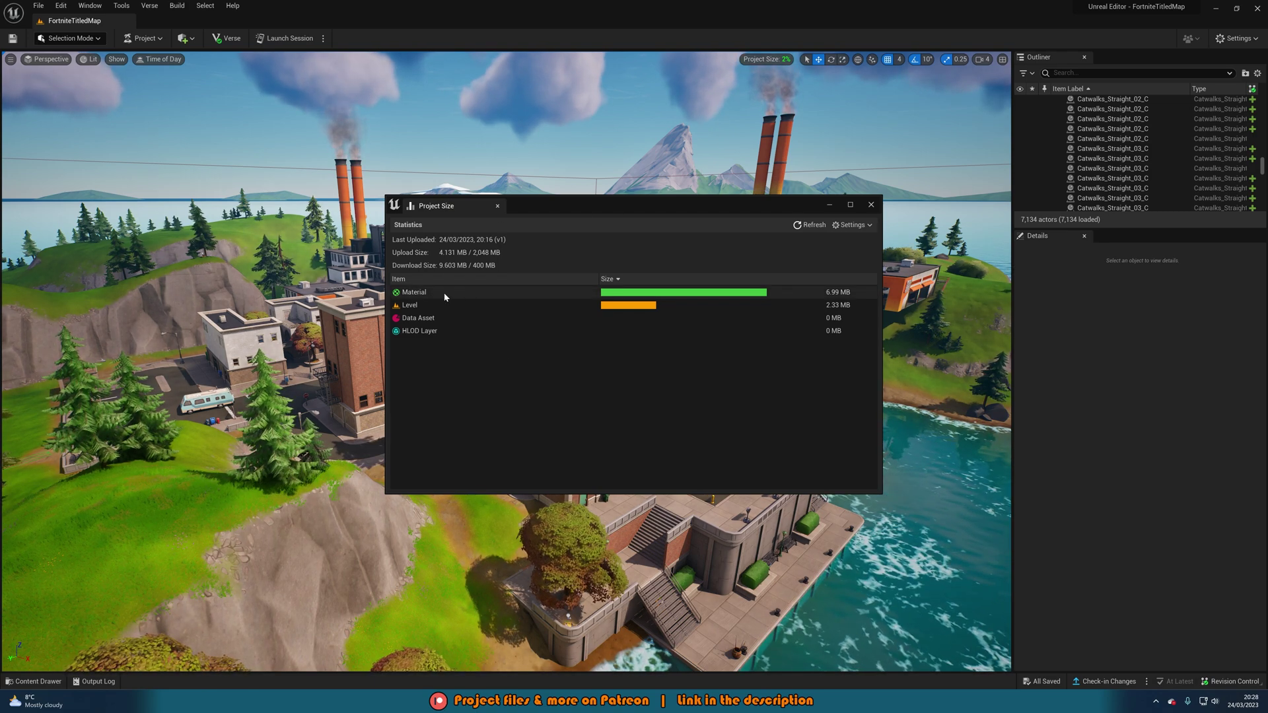
click(872, 205)
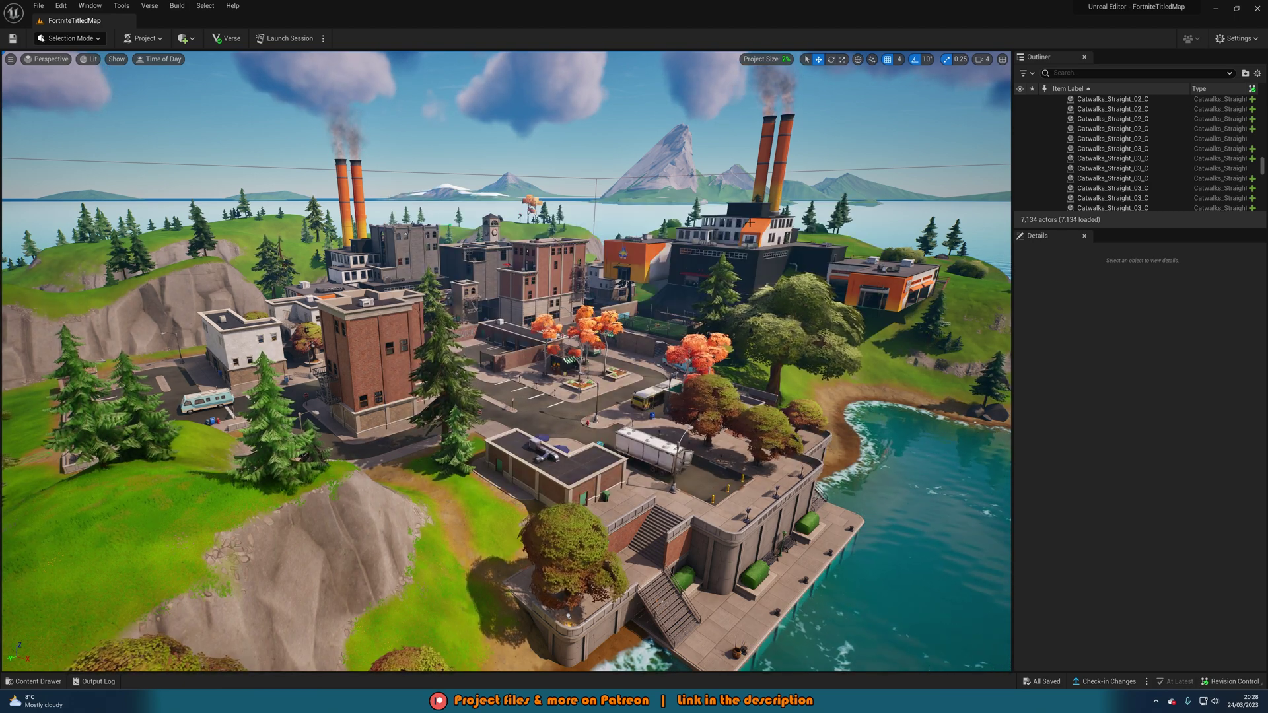
Fly over the town to survey the streets, rooftops and the factories from several angles
key(a)
key(w)
right_drag(583, 312, 584, 322)
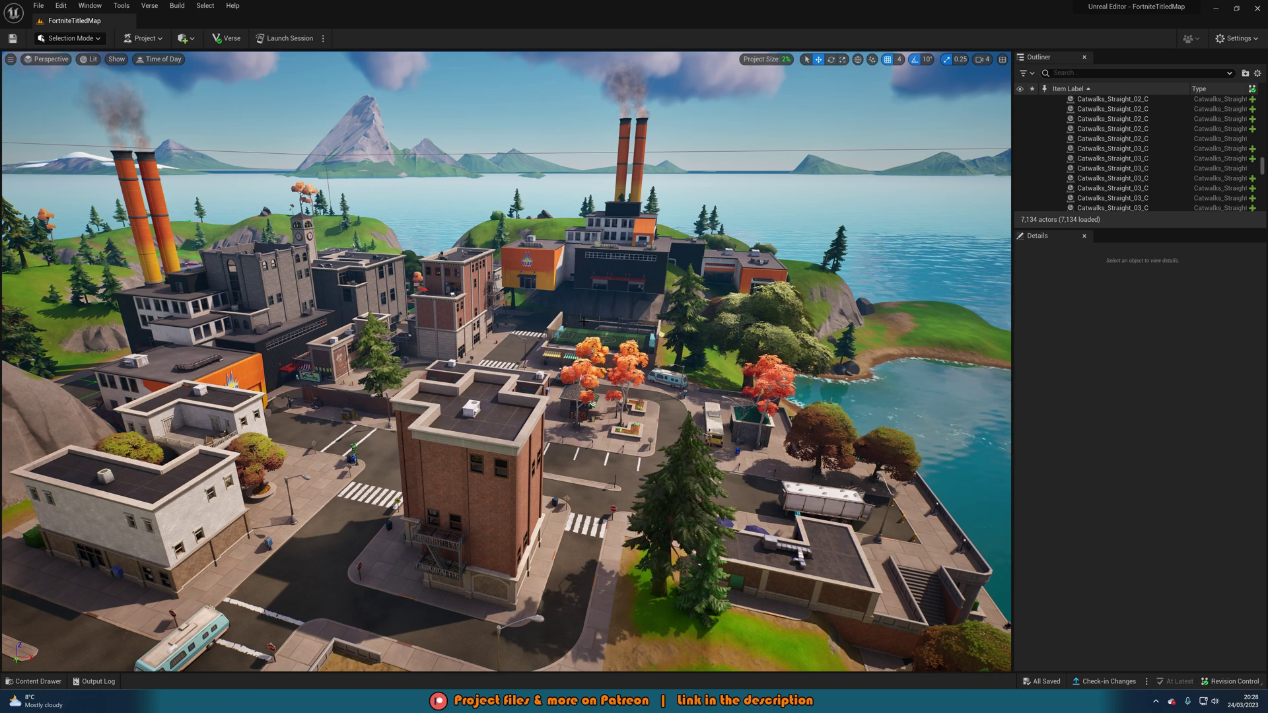
right_drag(583, 321, 467, 311)
key(a)
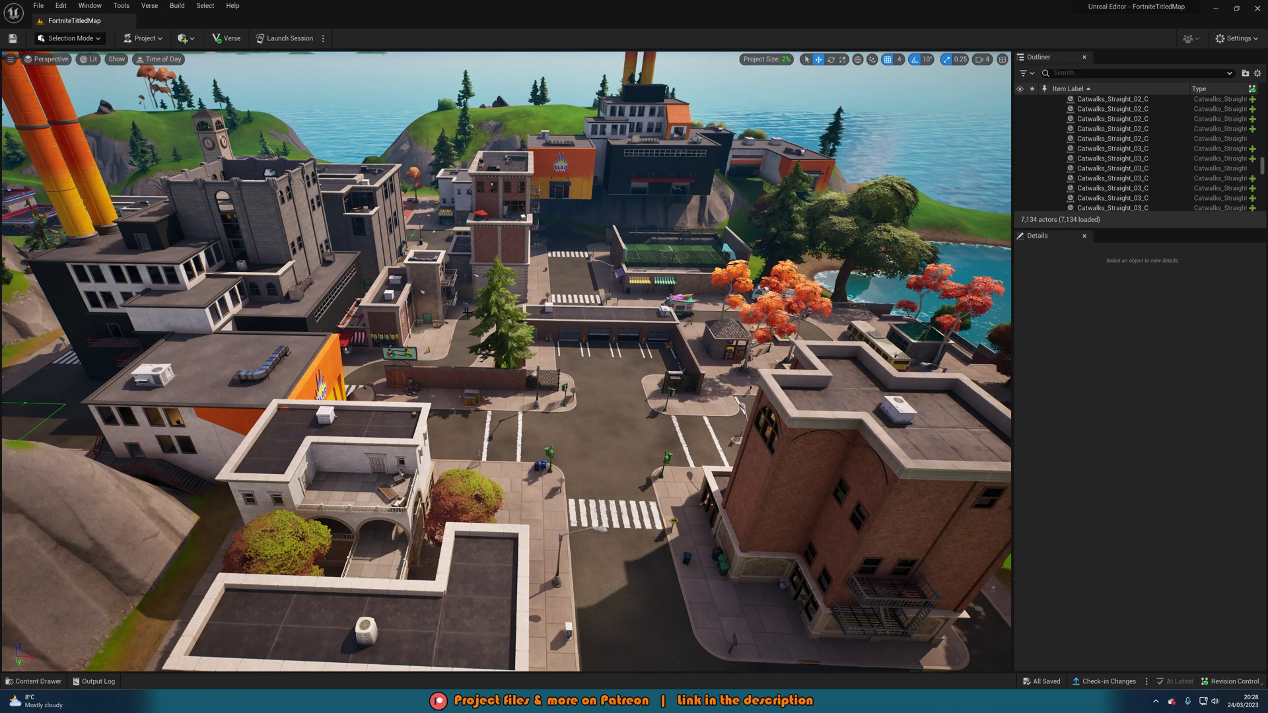
key(w)
right_drag(467, 313, 476, 302)
key(a)
key(w)
key(a)
right_drag(347, 304, 396, 325)
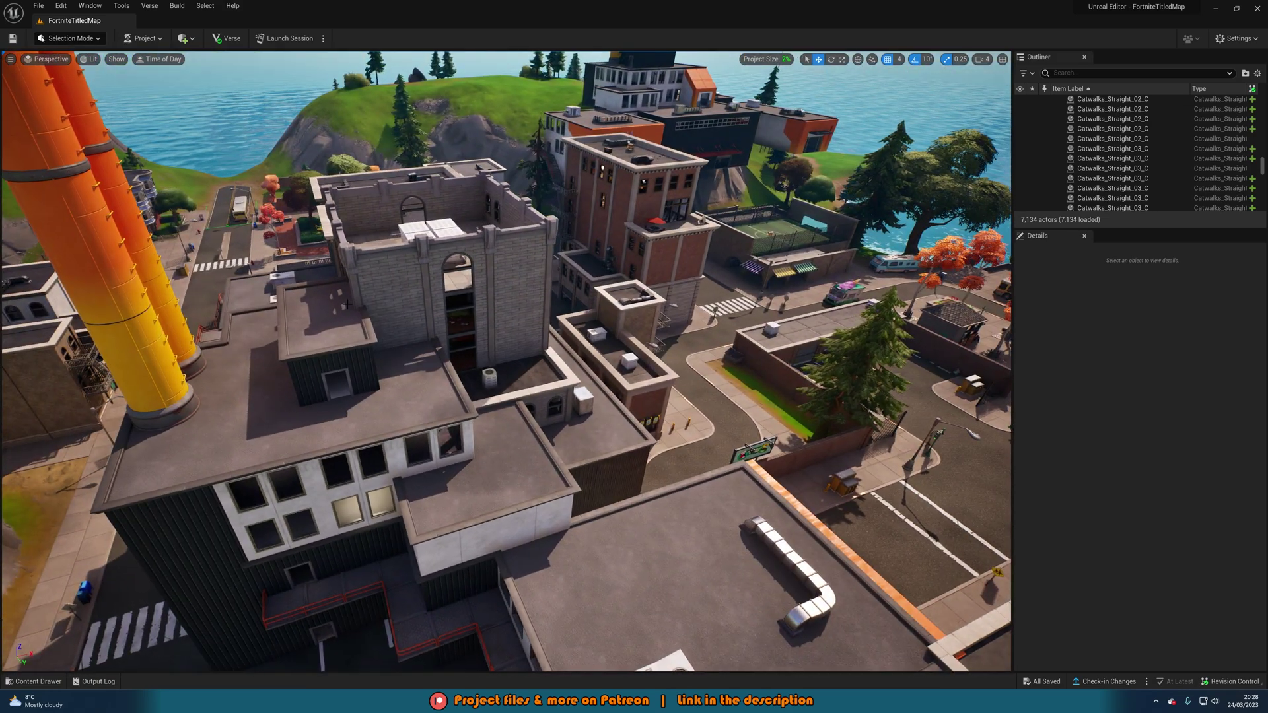
key(a)
right_drag(352, 311, 457, 273)
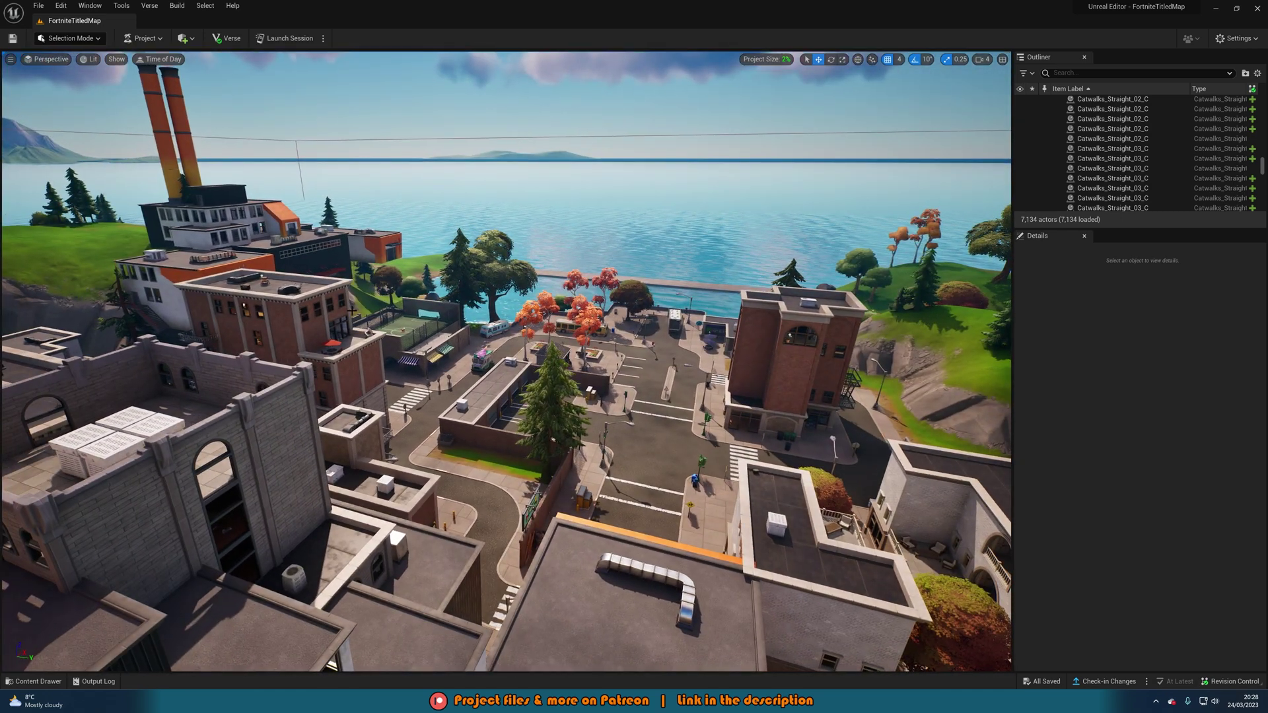